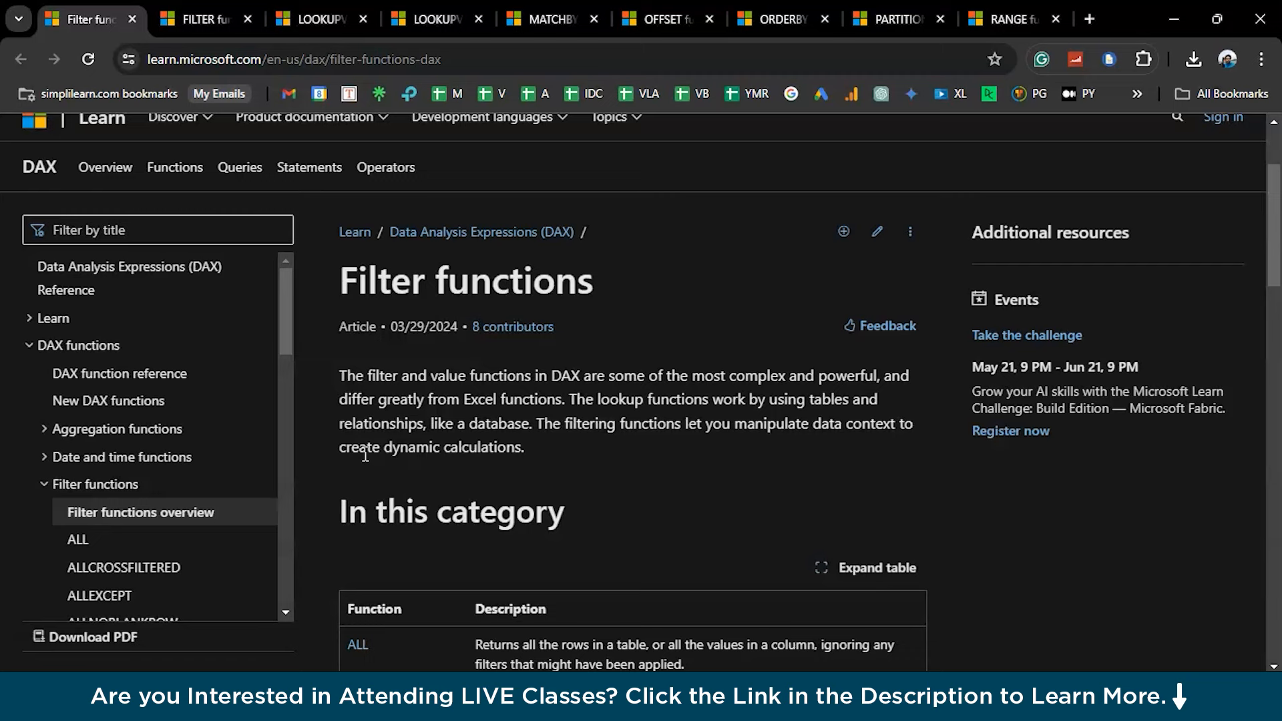
Step: Look over the DAX function categories in the contents list, collapsing Filter functions and expanding it again
scroll(366, 456, "down", 3)
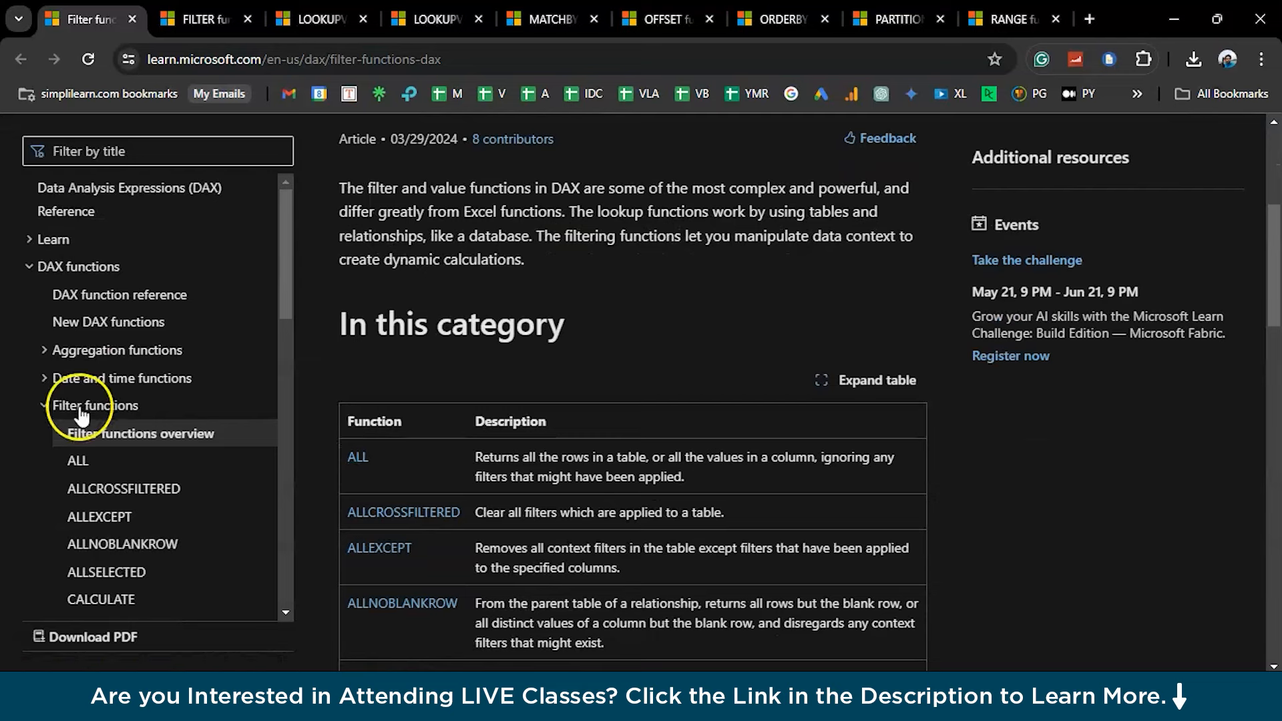
left_click(80, 407)
scroll(44, 515, "down", 2)
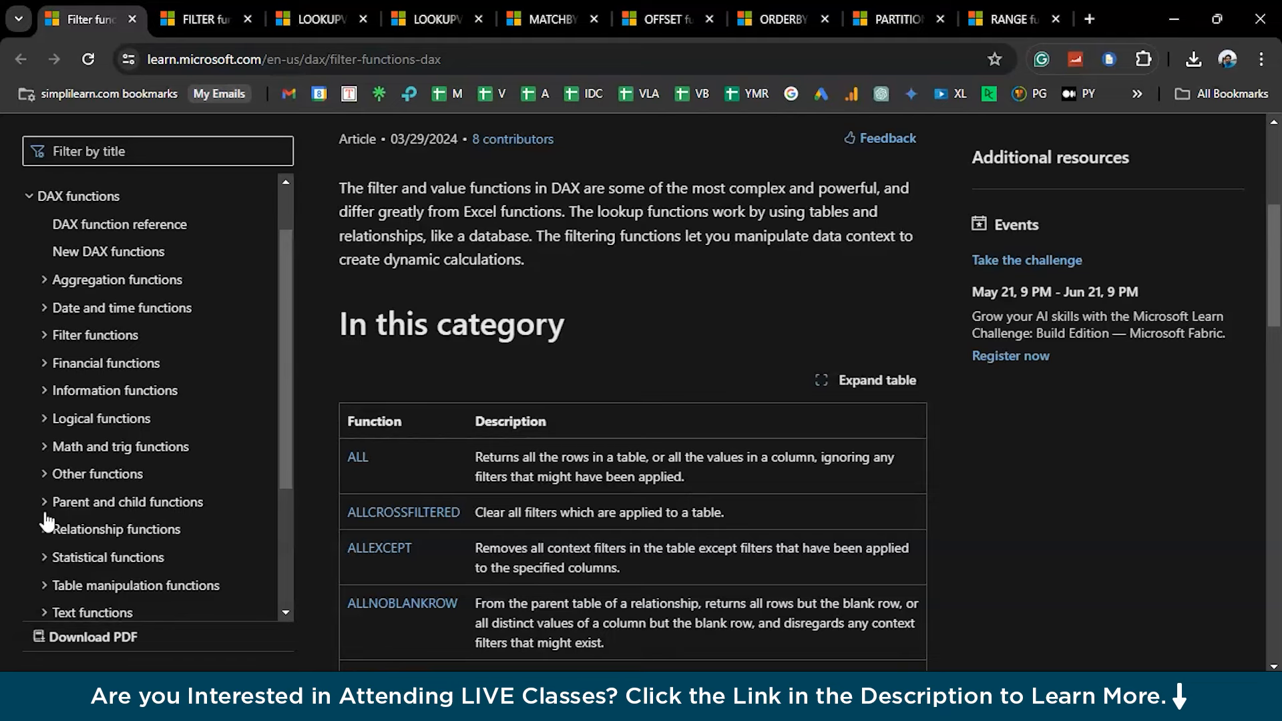
left_click(43, 338)
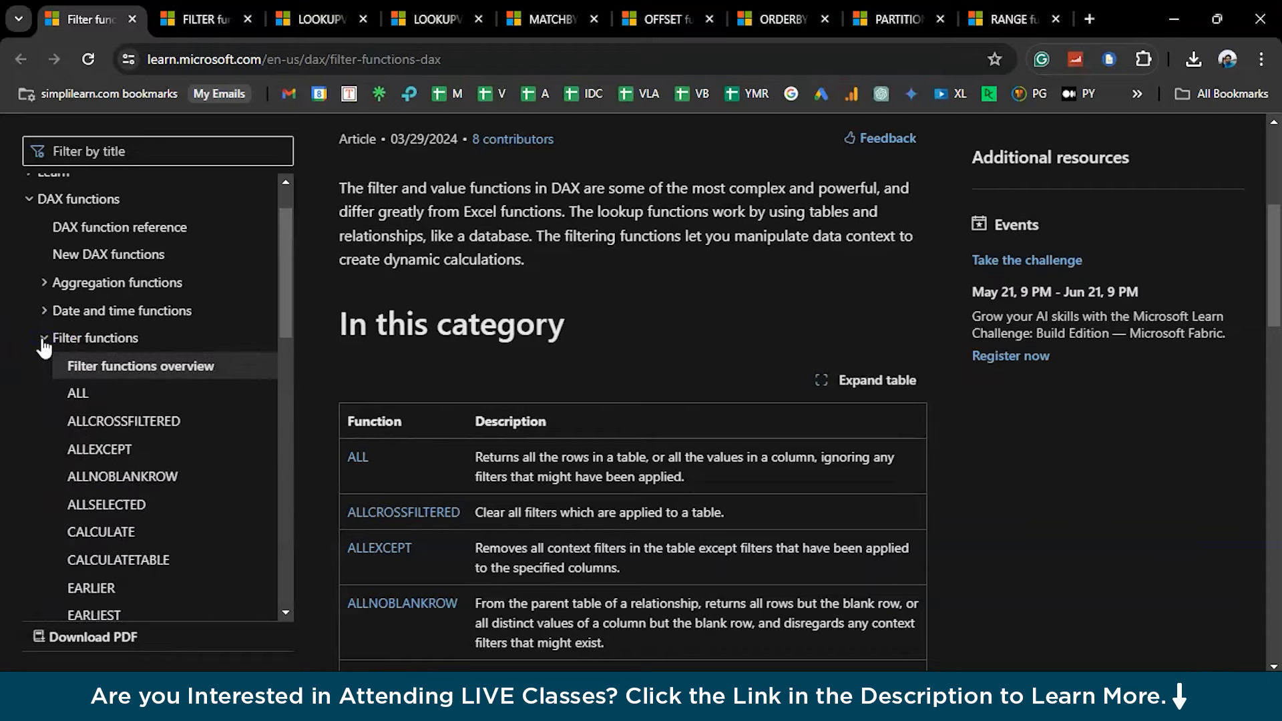
scroll(356, 383, "up", 2)
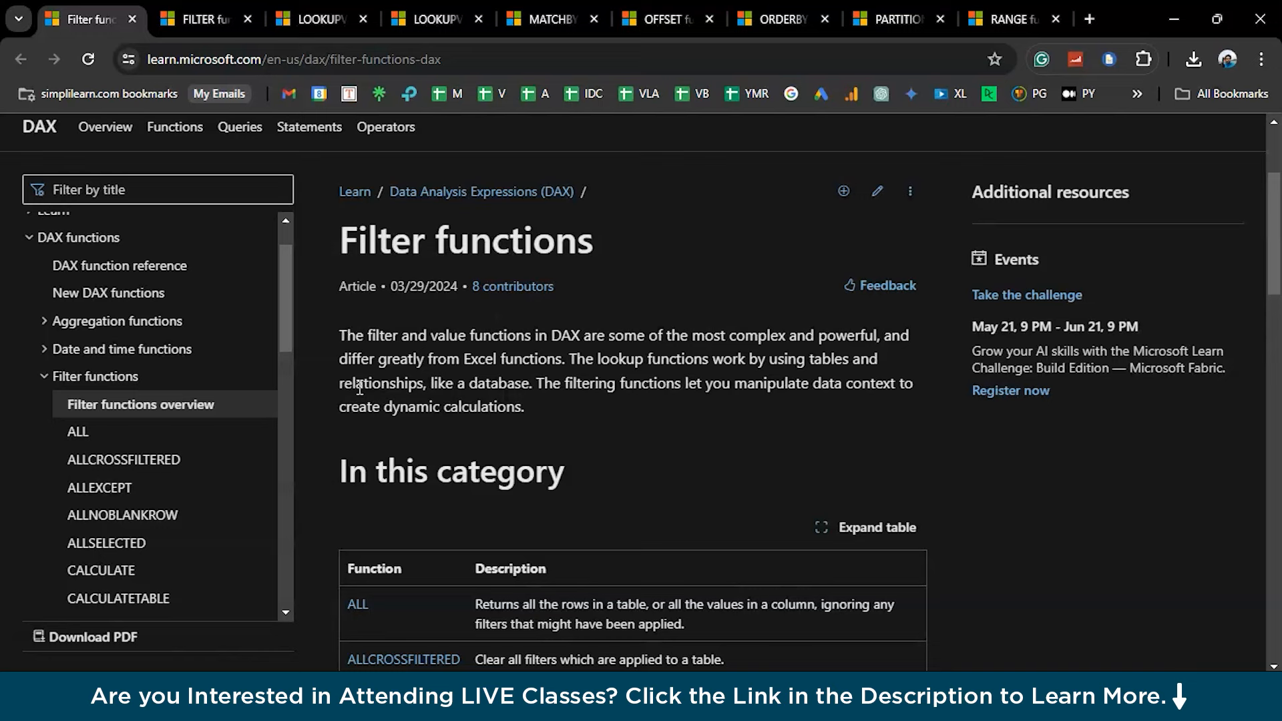
Step: Read through the table of DAX filter functions and their descriptions, from ALL to WINDOW
scroll(451, 468, "down", 2)
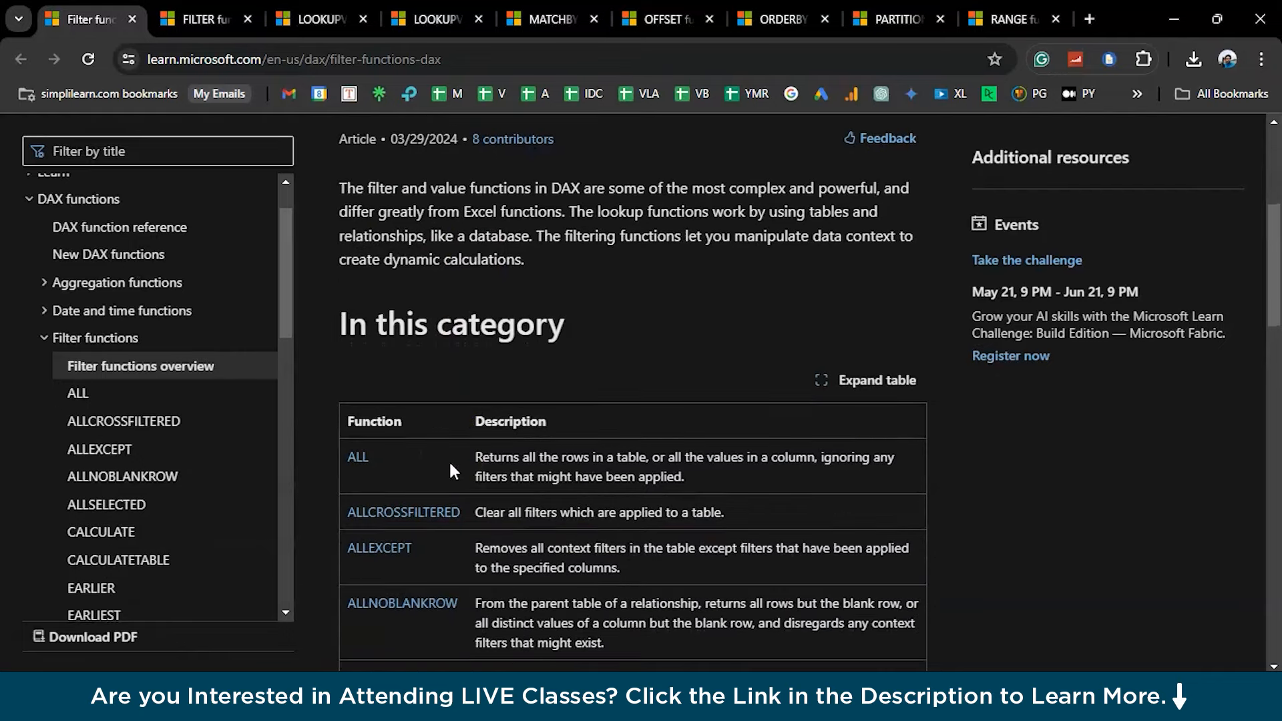
scroll(451, 470, "down", 2)
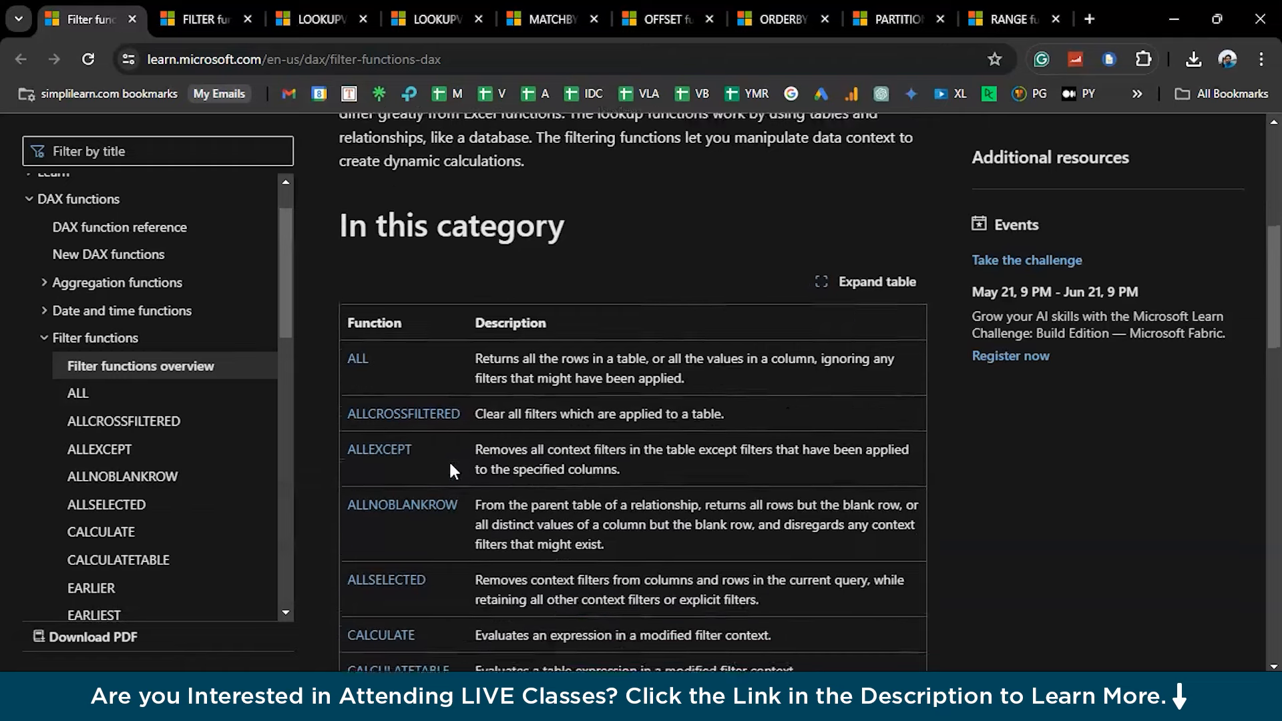
scroll(450, 467, "down", 3)
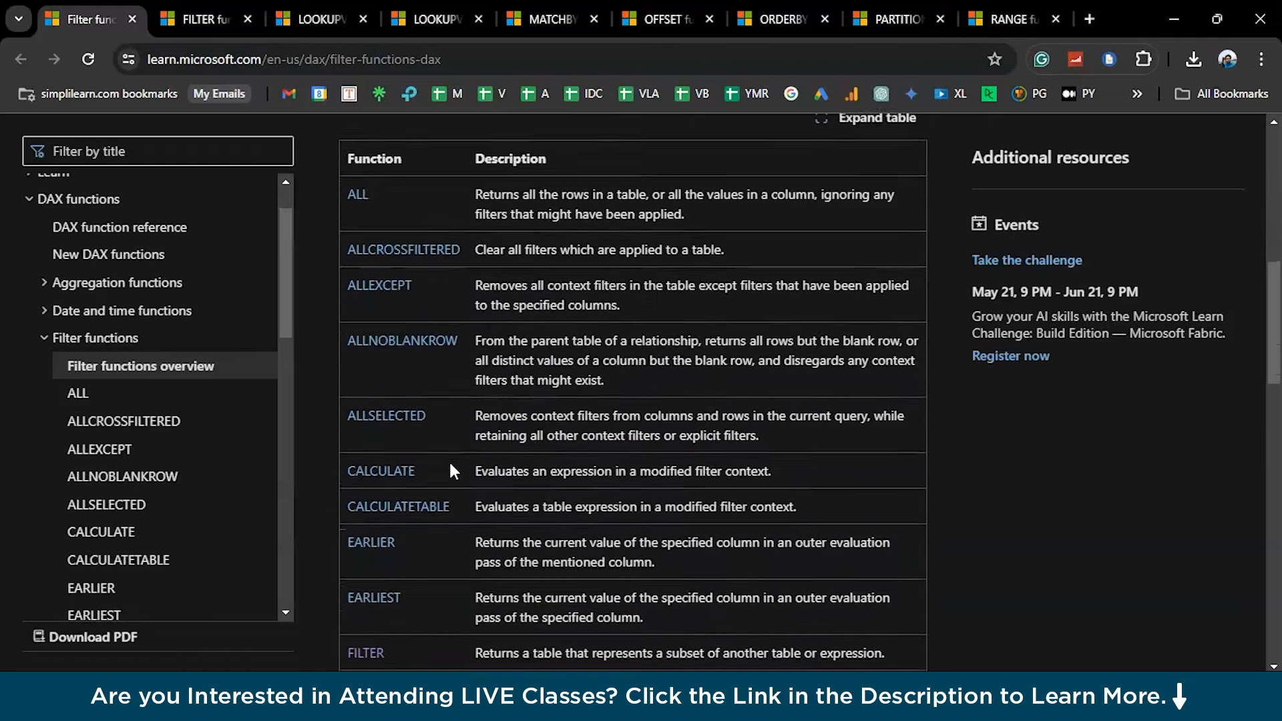
scroll(403, 601, "down", 3)
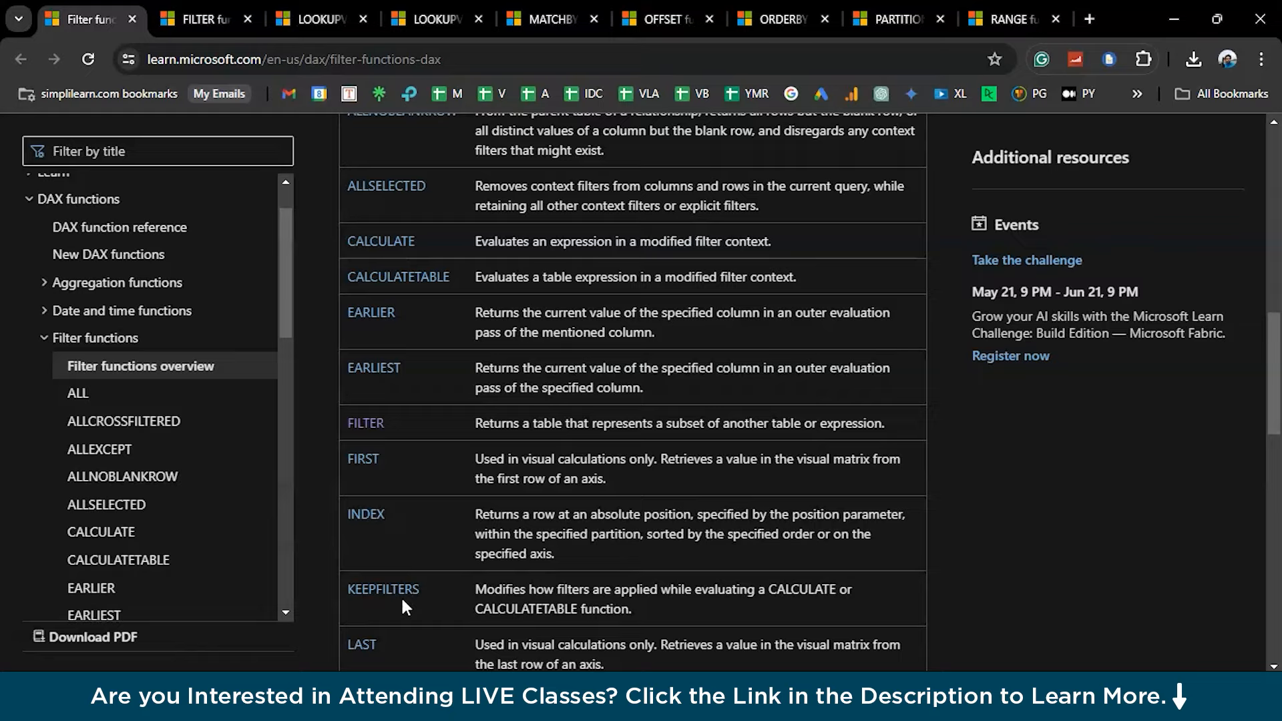
scroll(402, 607, "down", 3)
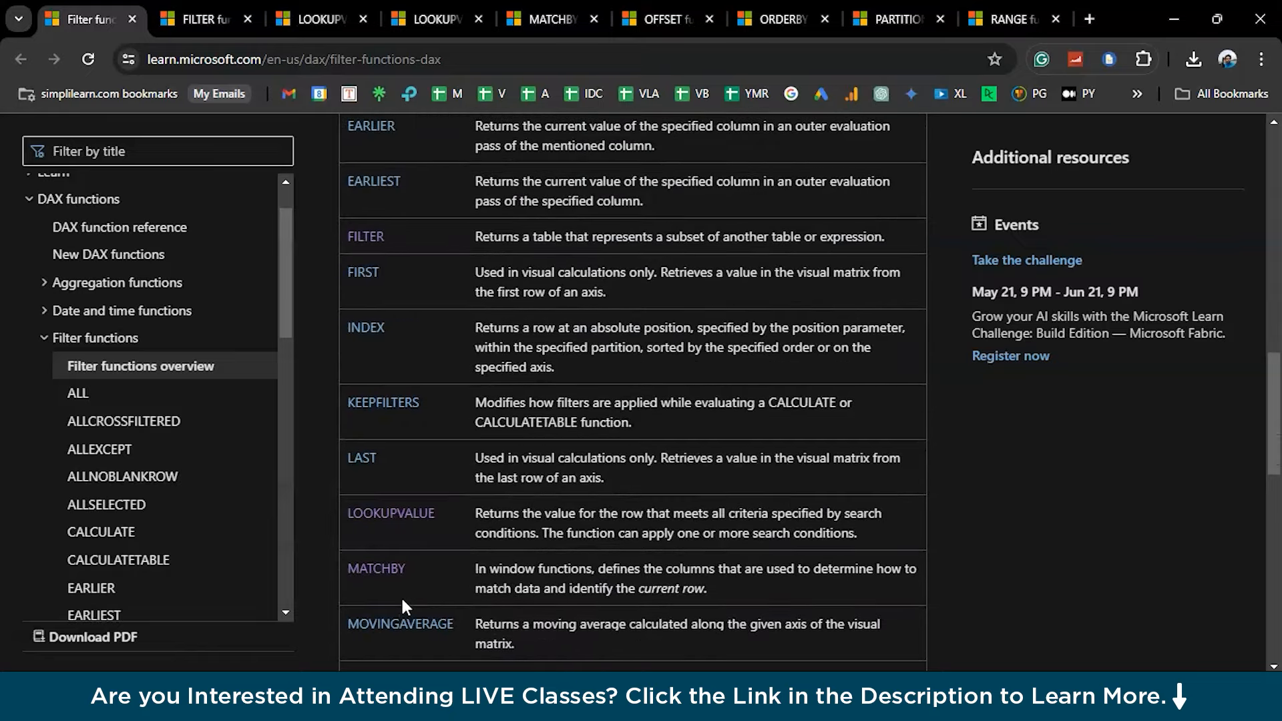
scroll(403, 603, "down", 3)
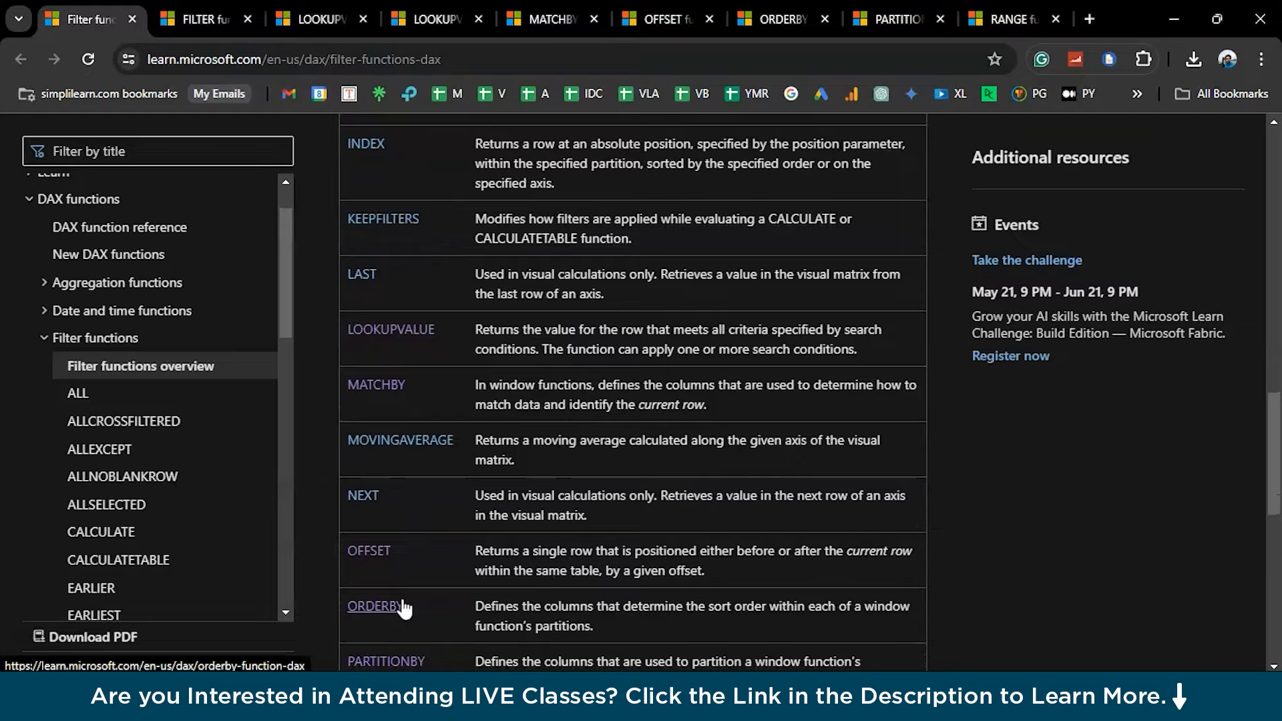
scroll(402, 606, "down", 3)
scroll(403, 604, "down", 5)
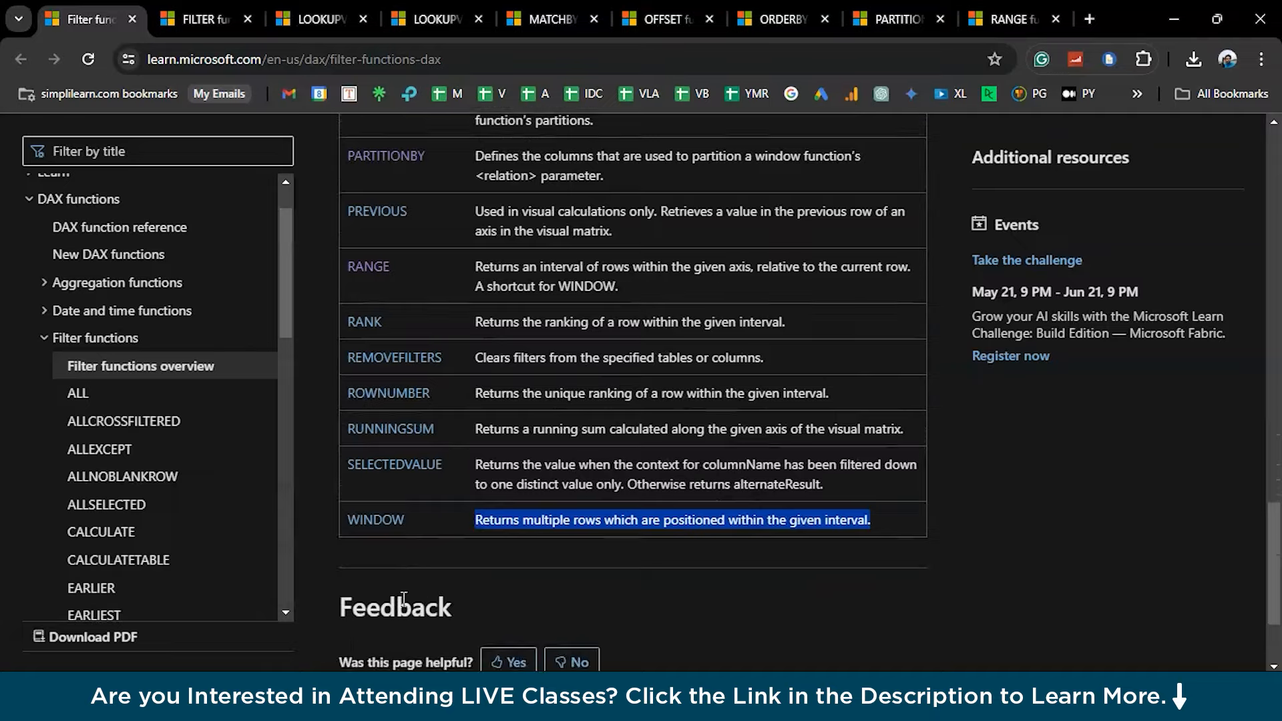
scroll(451, 454, "up", 7)
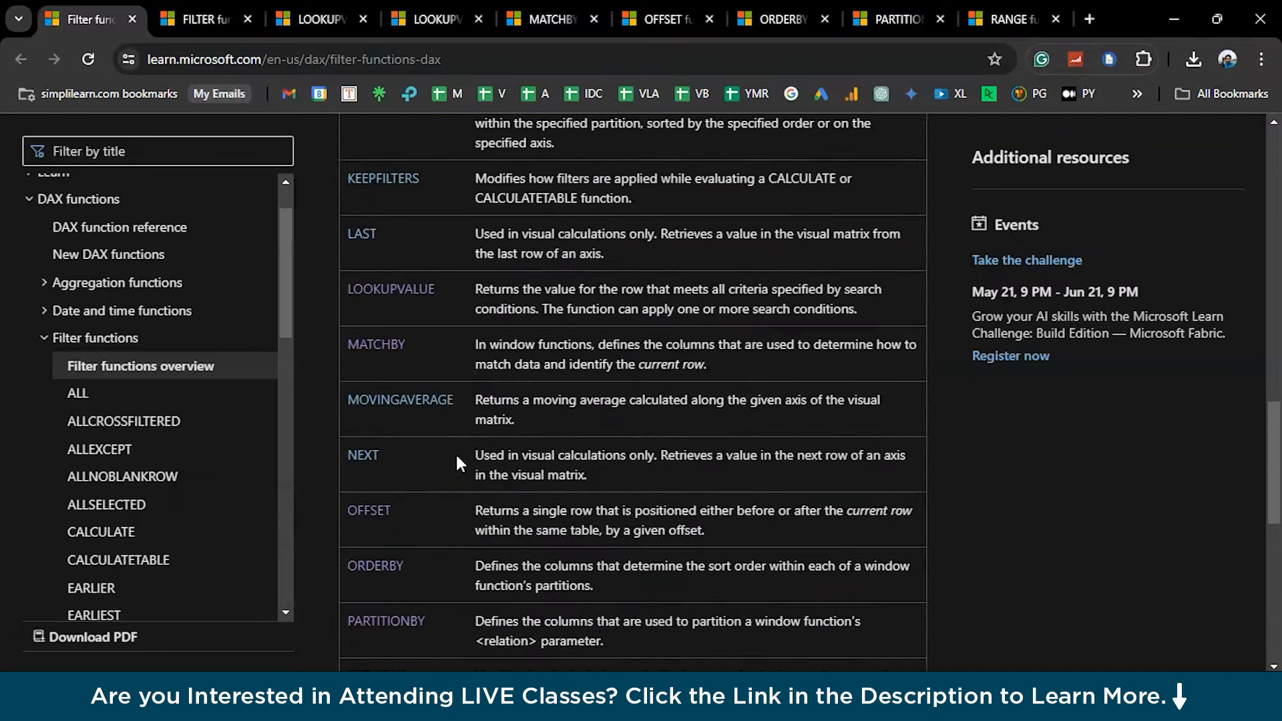
scroll(456, 458, "up", 10)
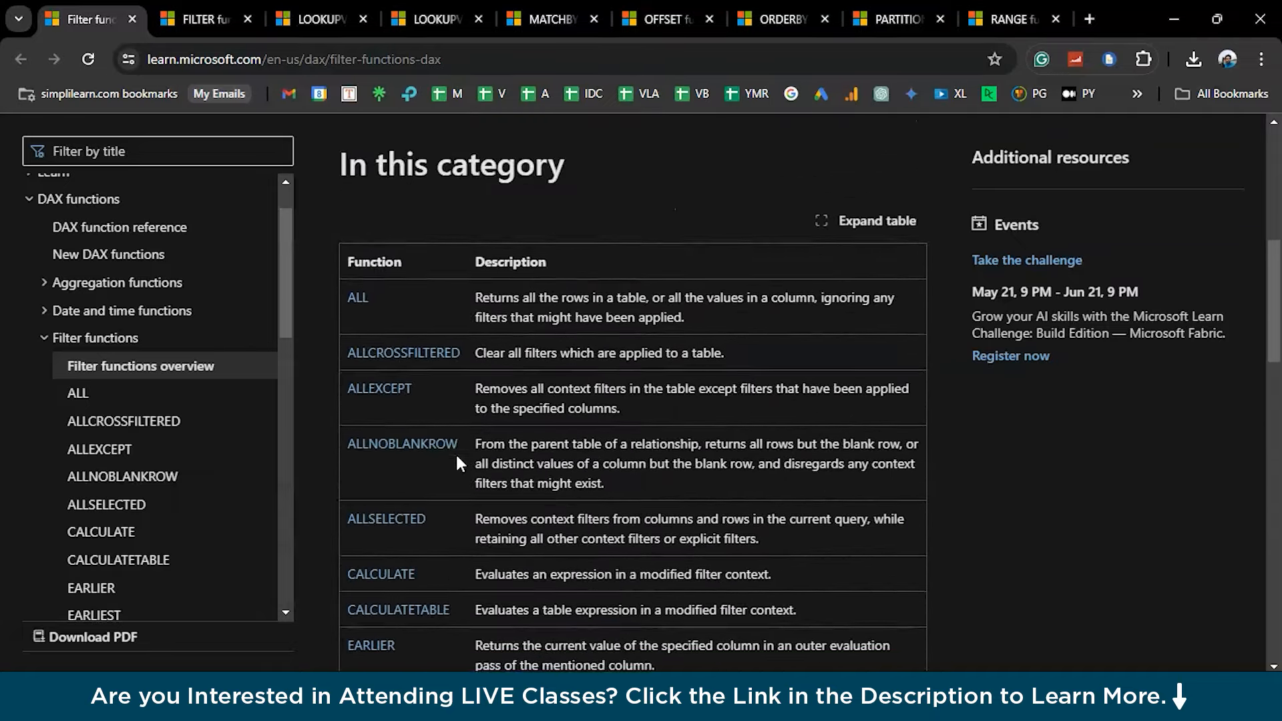
scroll(456, 451, "up", 1)
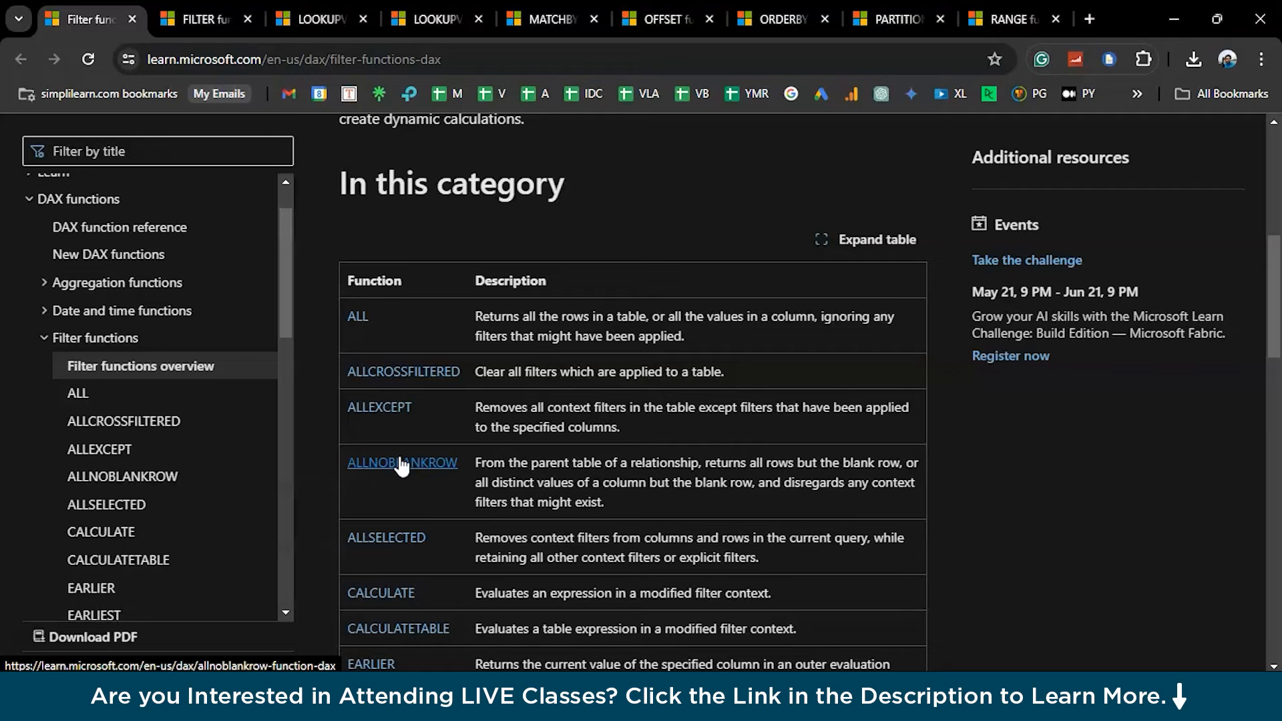
scroll(401, 465, "down", 2)
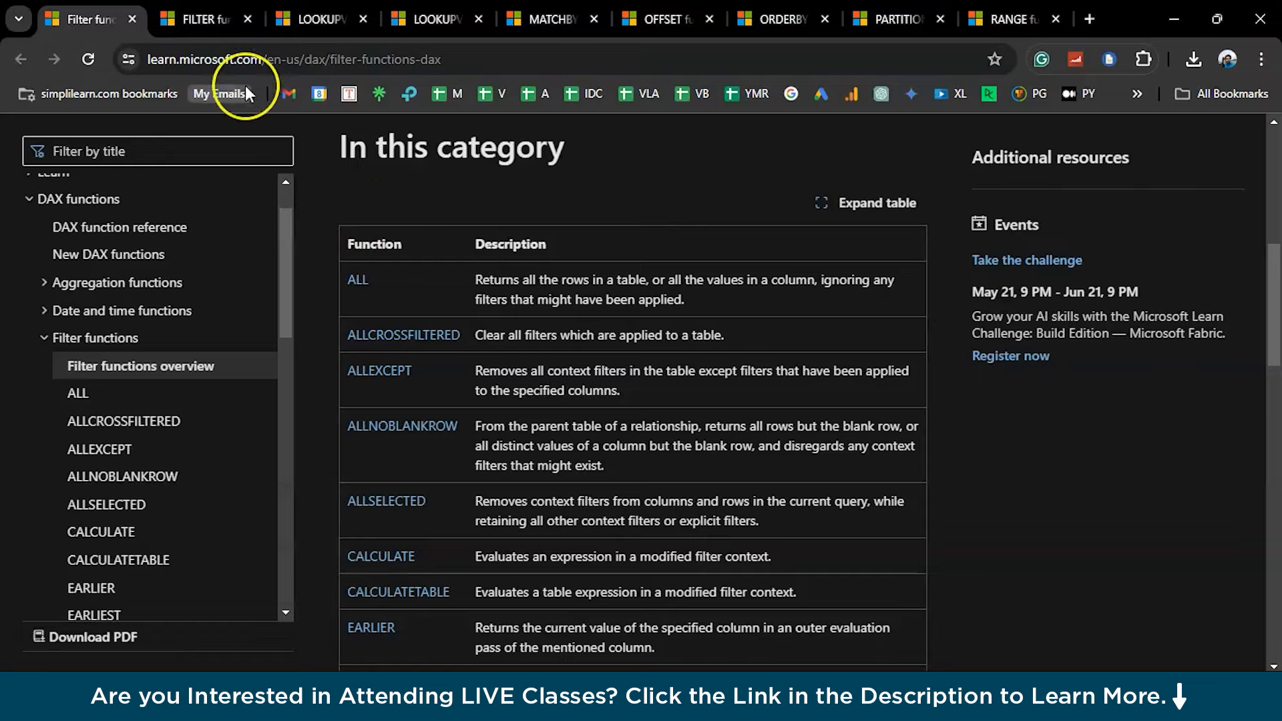
Step: View the FILTER function's reference page from its beginning, followed by the LOOKUPVALUE page
left_click(213, 12)
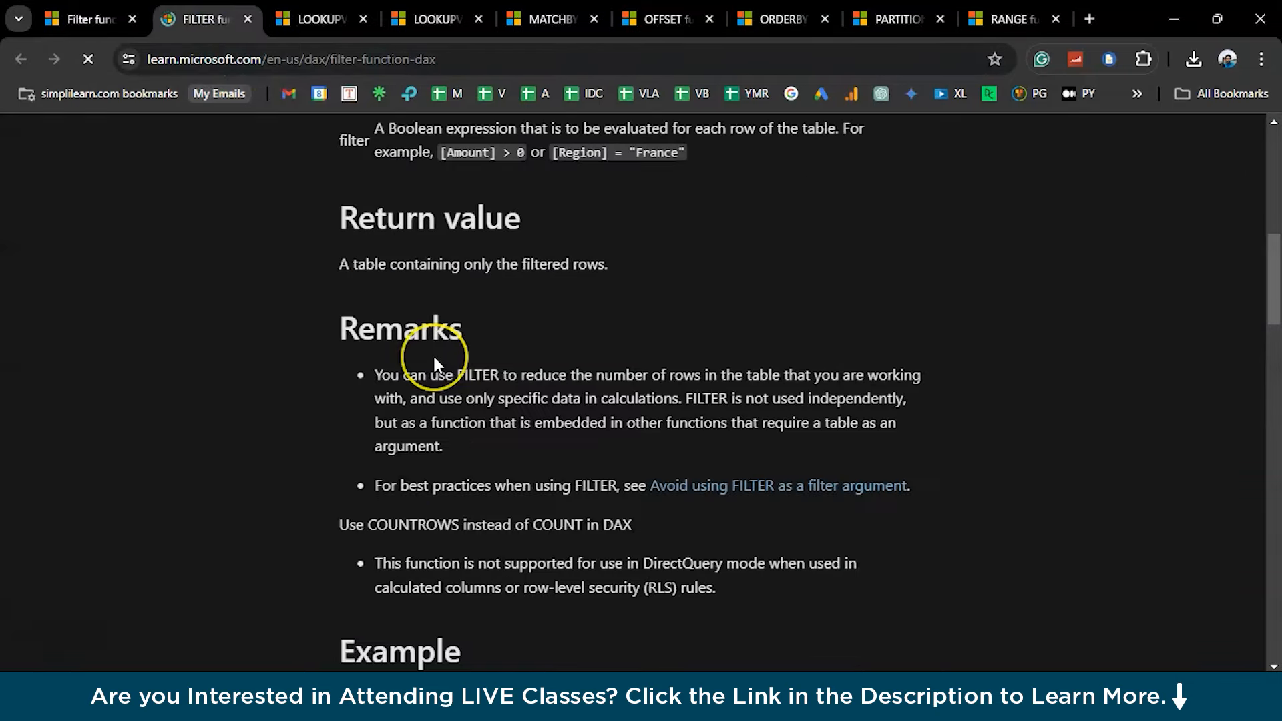
scroll(435, 361, "up", 10)
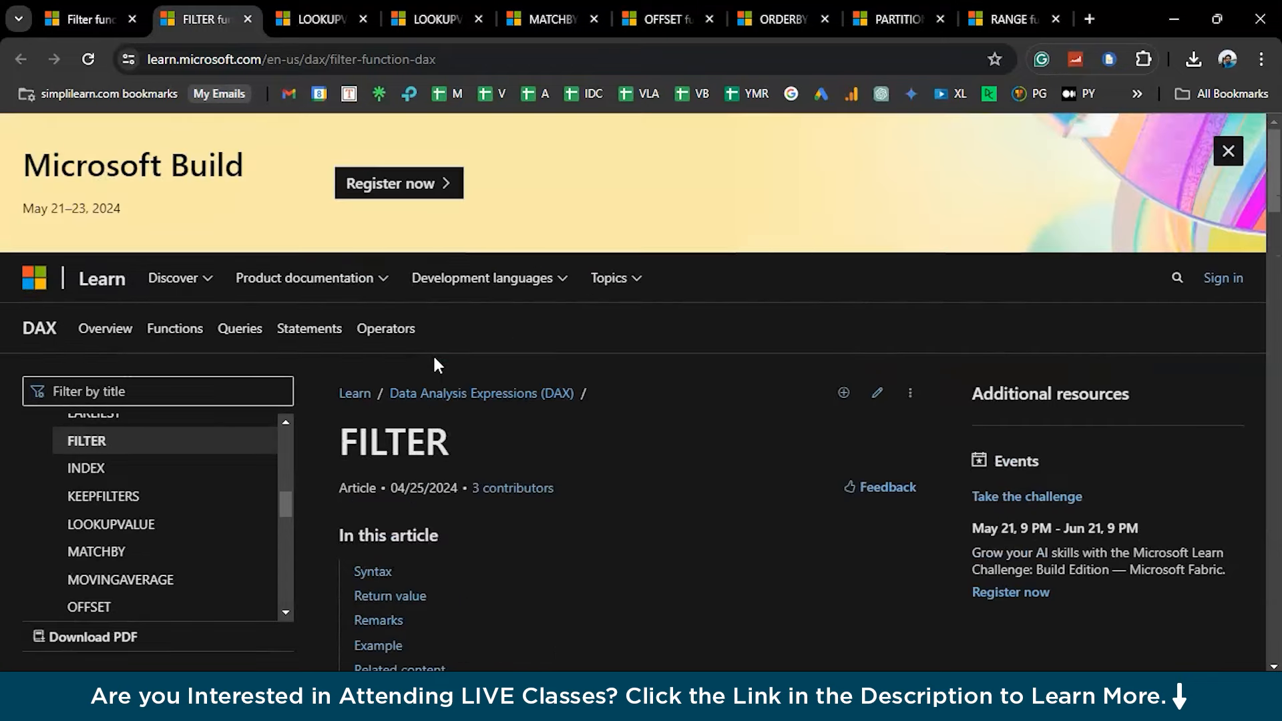
key("ctrl+Tab")
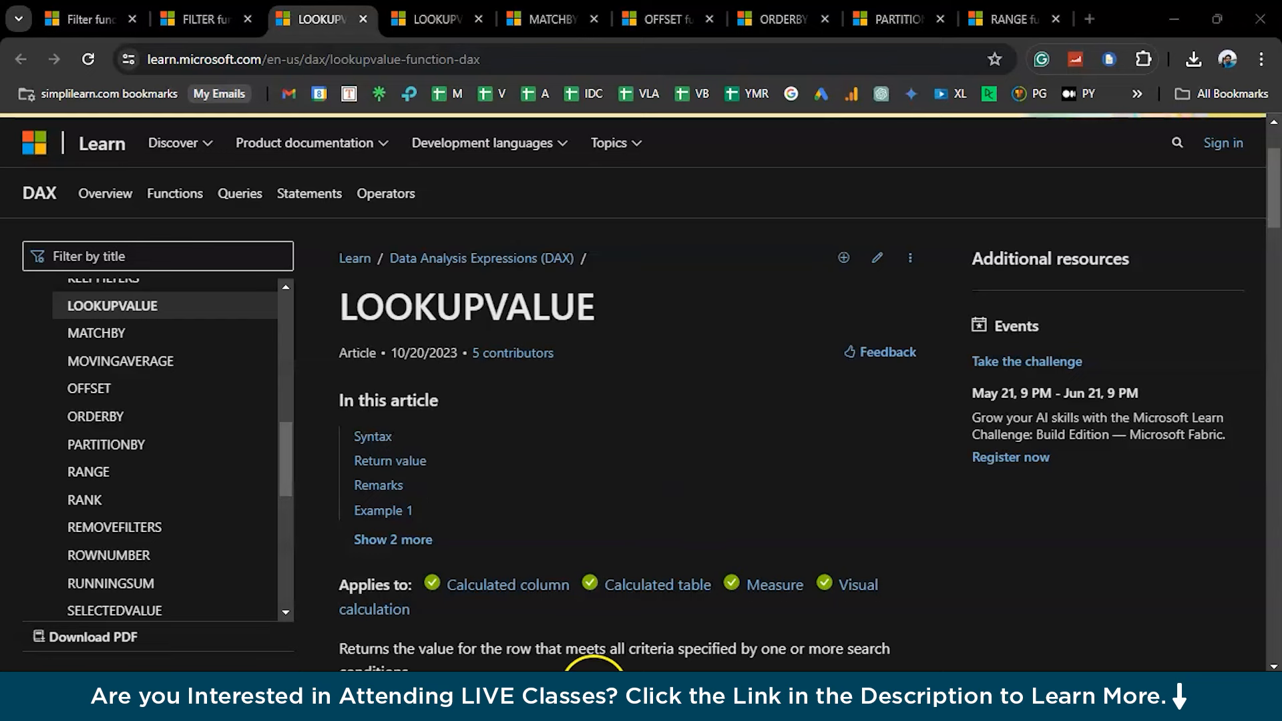
Step: Switch to Excel, open the recent workbooks FZ2 and FZ1, and place the FZ1 window so both customer lists can be compared
left_click(593, 691)
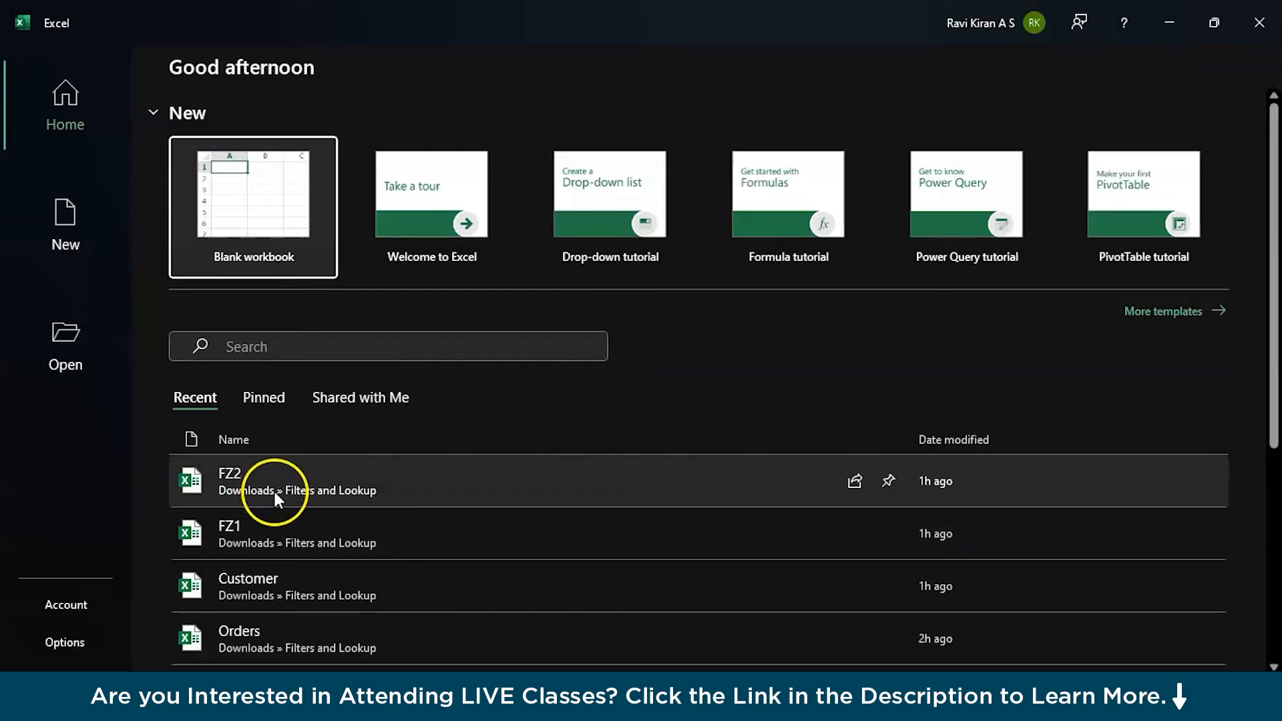
left_click(274, 495)
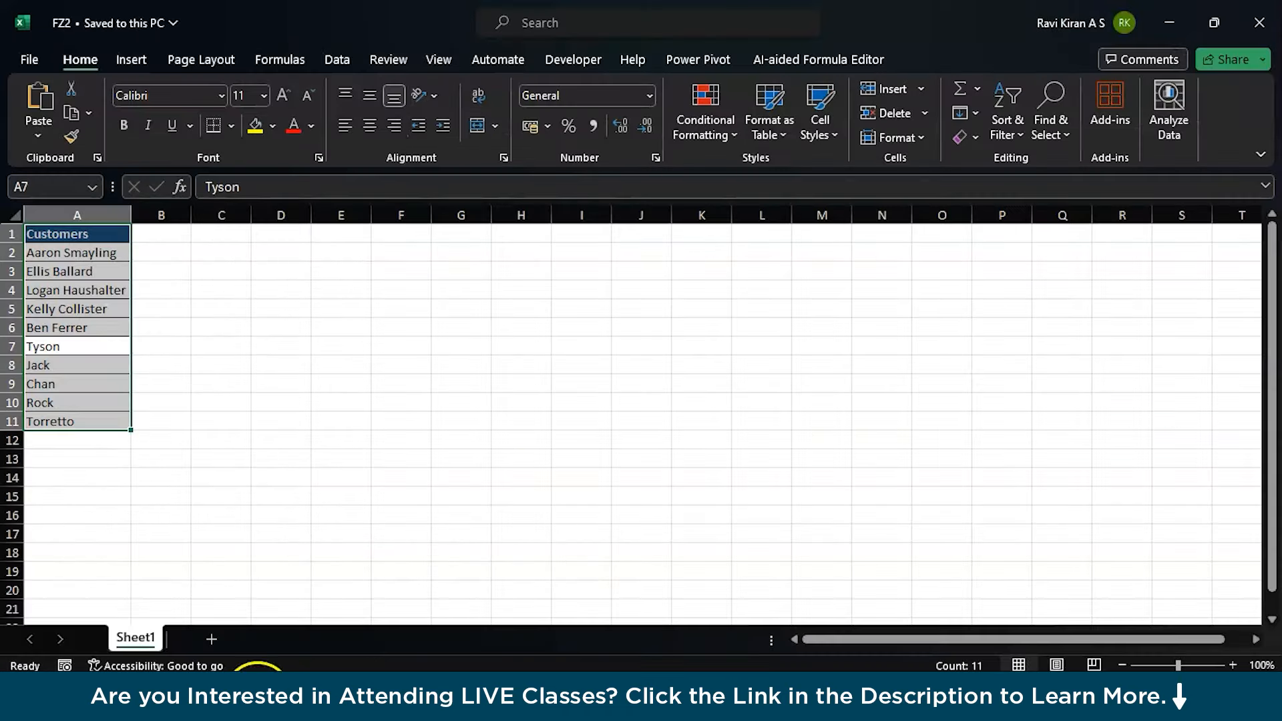
left_click(29, 60)
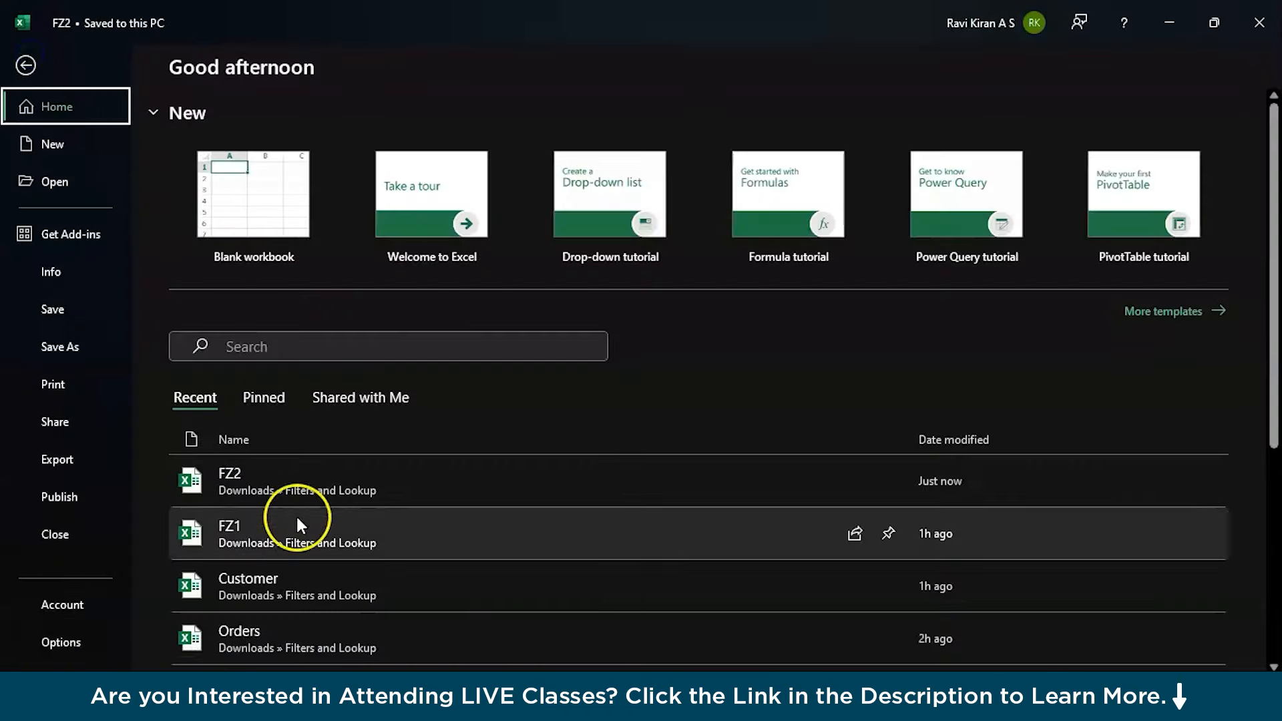
left_click(277, 548)
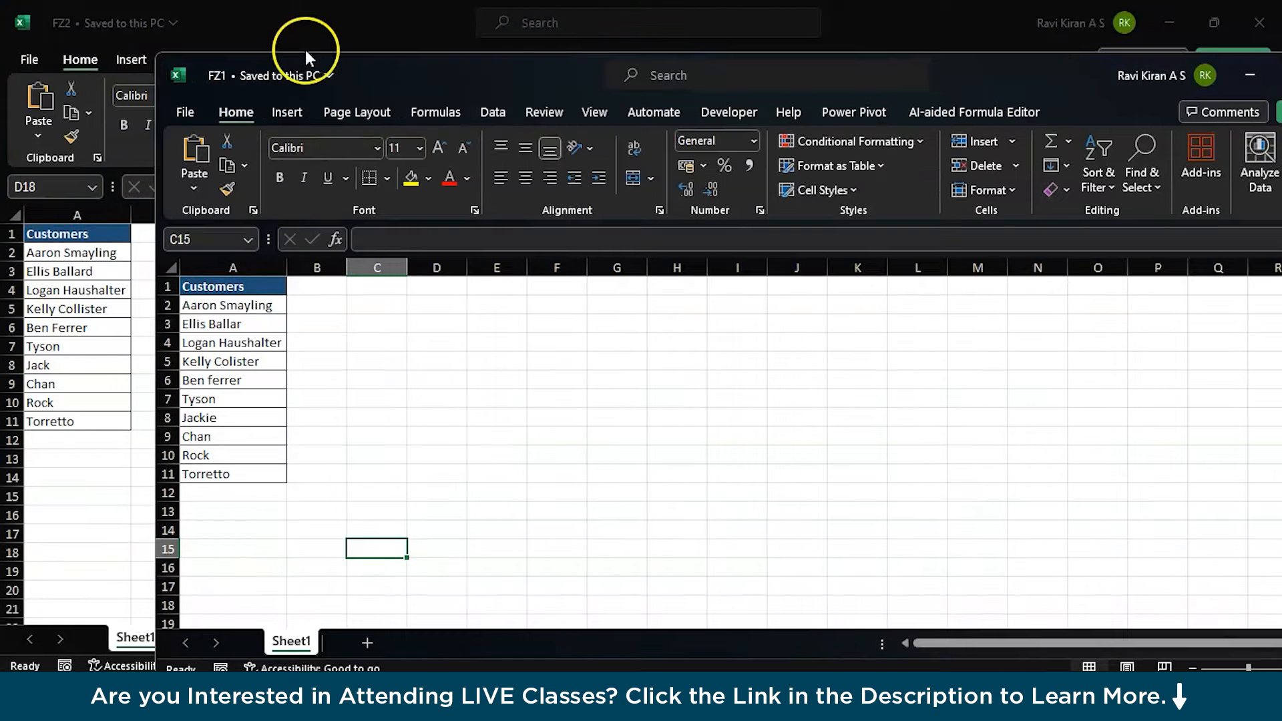
left_click_drag(358, 70, 371, 37)
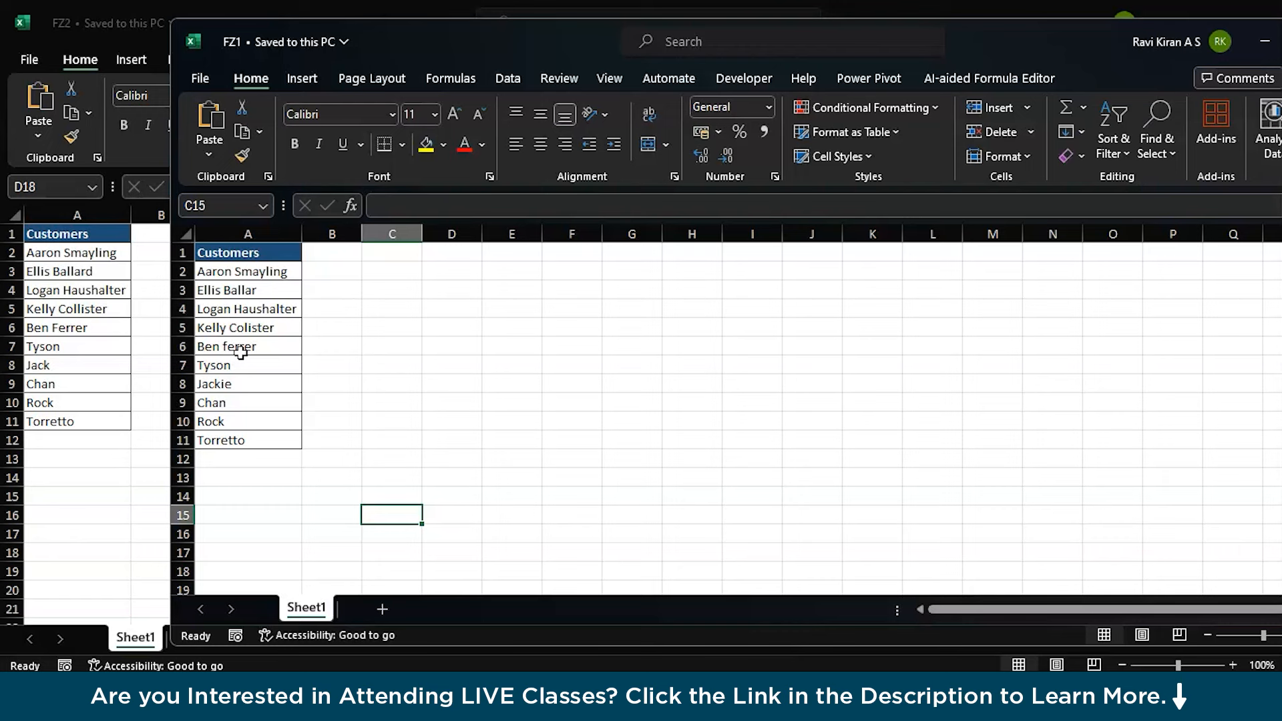
Step: Switch back to the browser and view the reference pages for LOOKUPVALUE, MATCHBY, OFFSET and ORDERBY
key("alt+Tab")
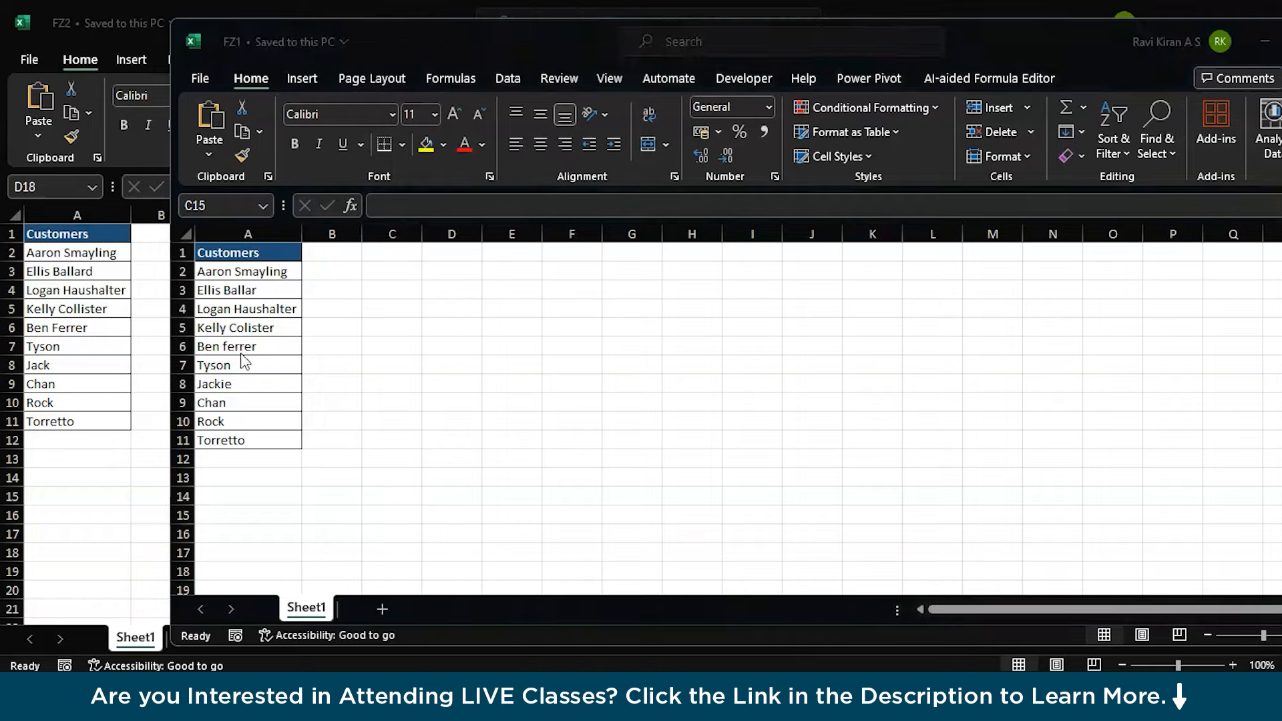
key("alt+Tab")
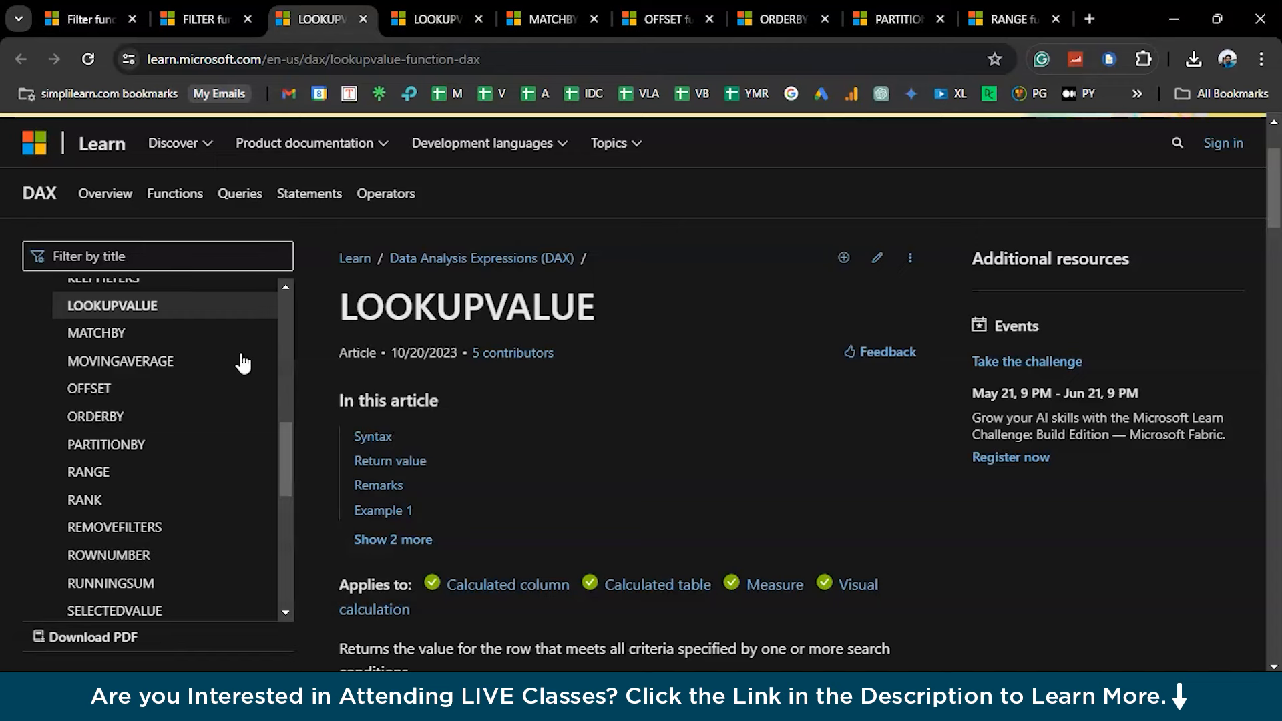
key("ctrl+Tab")
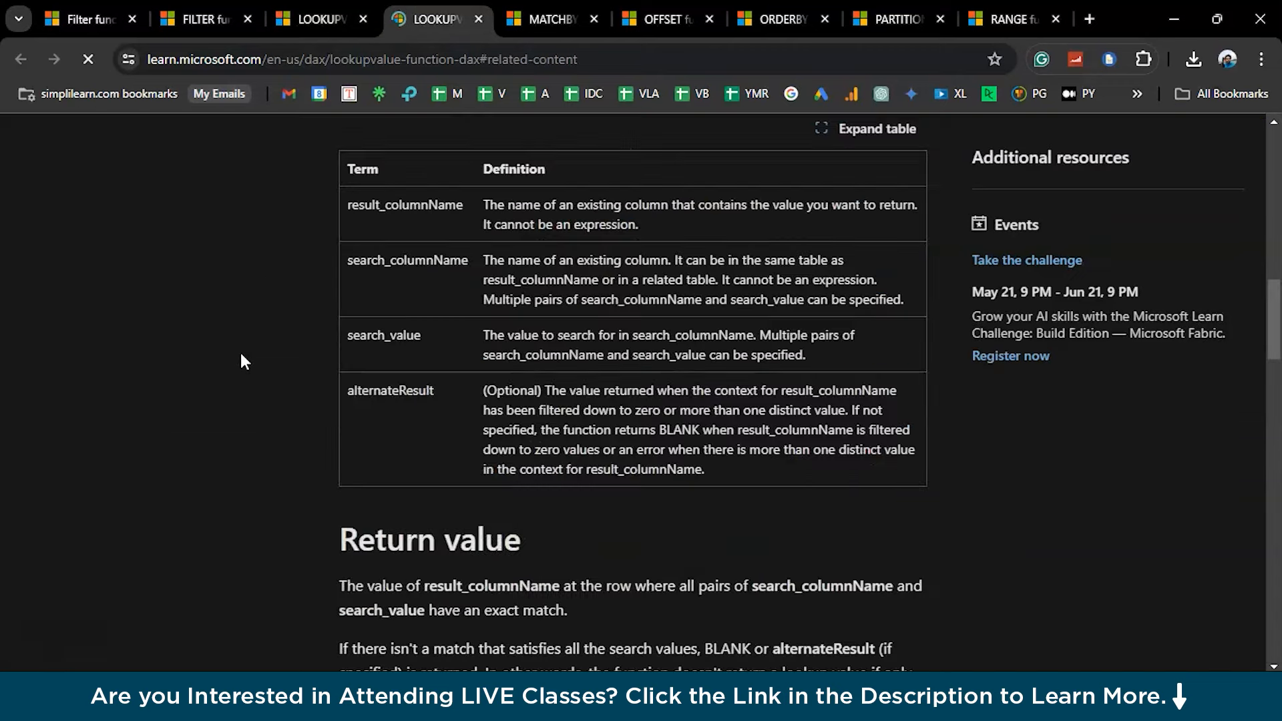
key("ctrl+Tab")
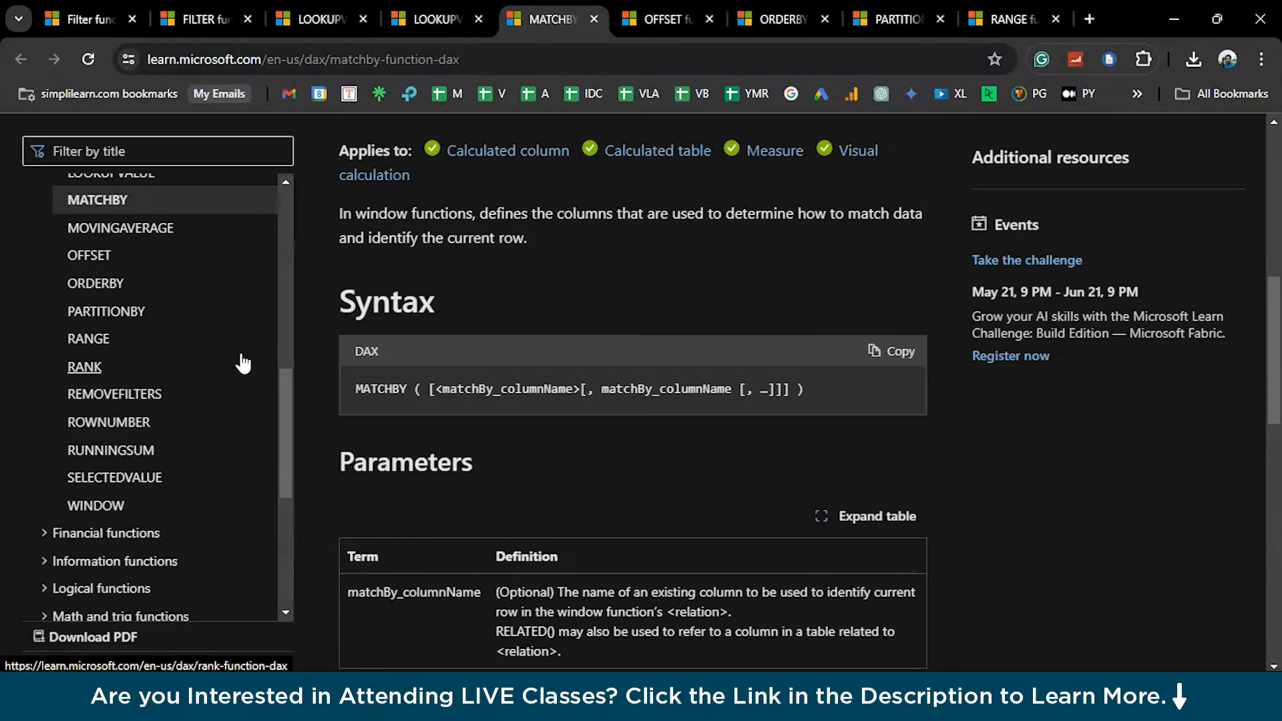
key("ctrl+Tab")
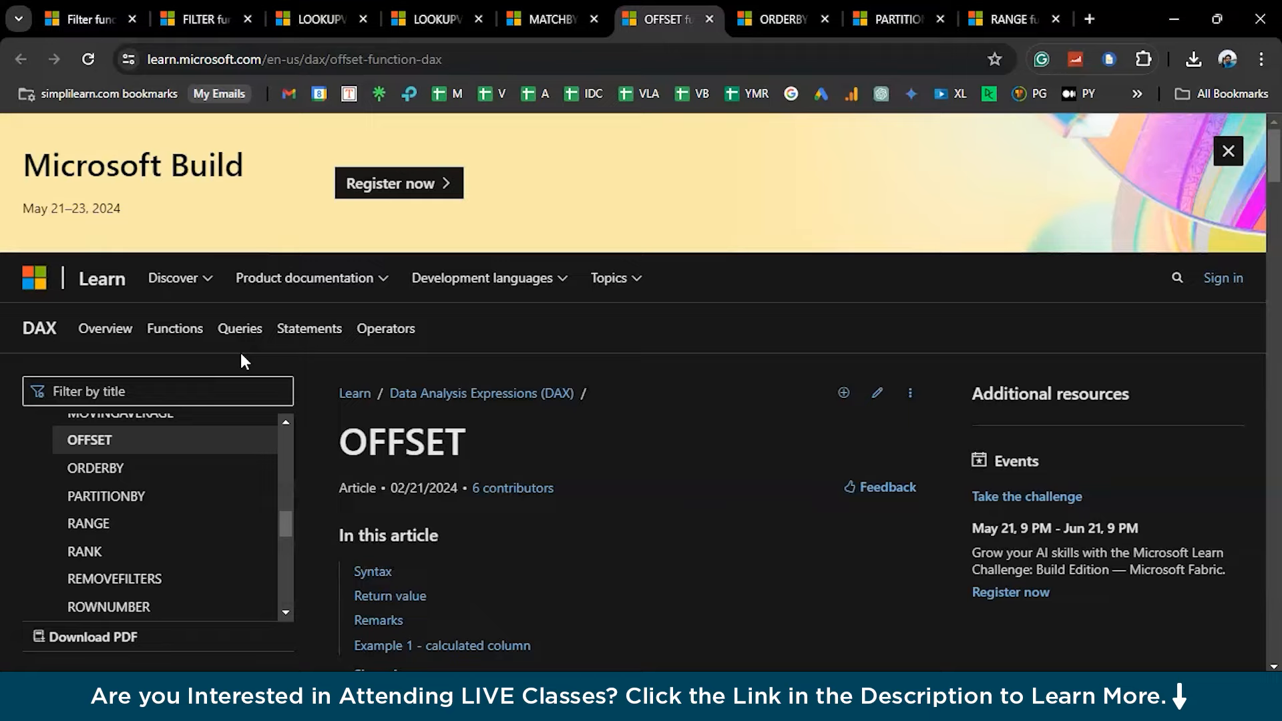
key("ctrl+Tab")
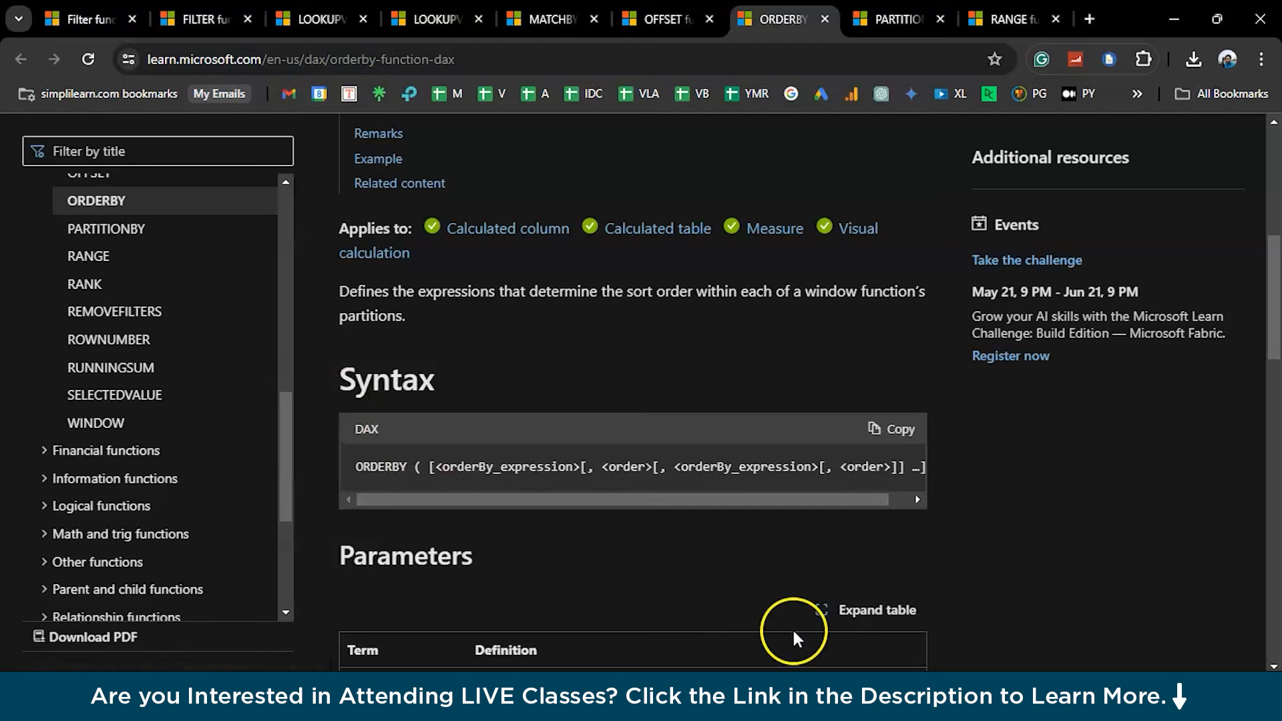
Step: Switch to Power BI Desktop and show the rows of the Sales table
mouse_move(883, 702)
left_click(795, 604)
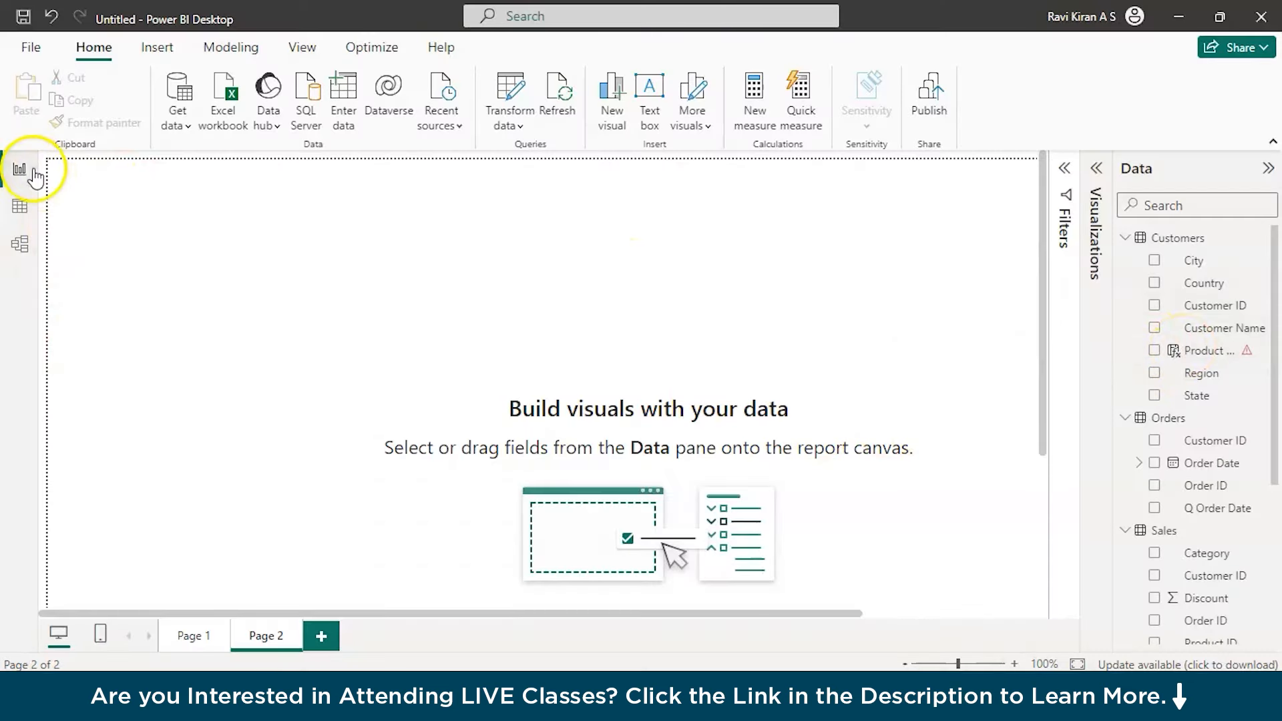
left_click(24, 212)
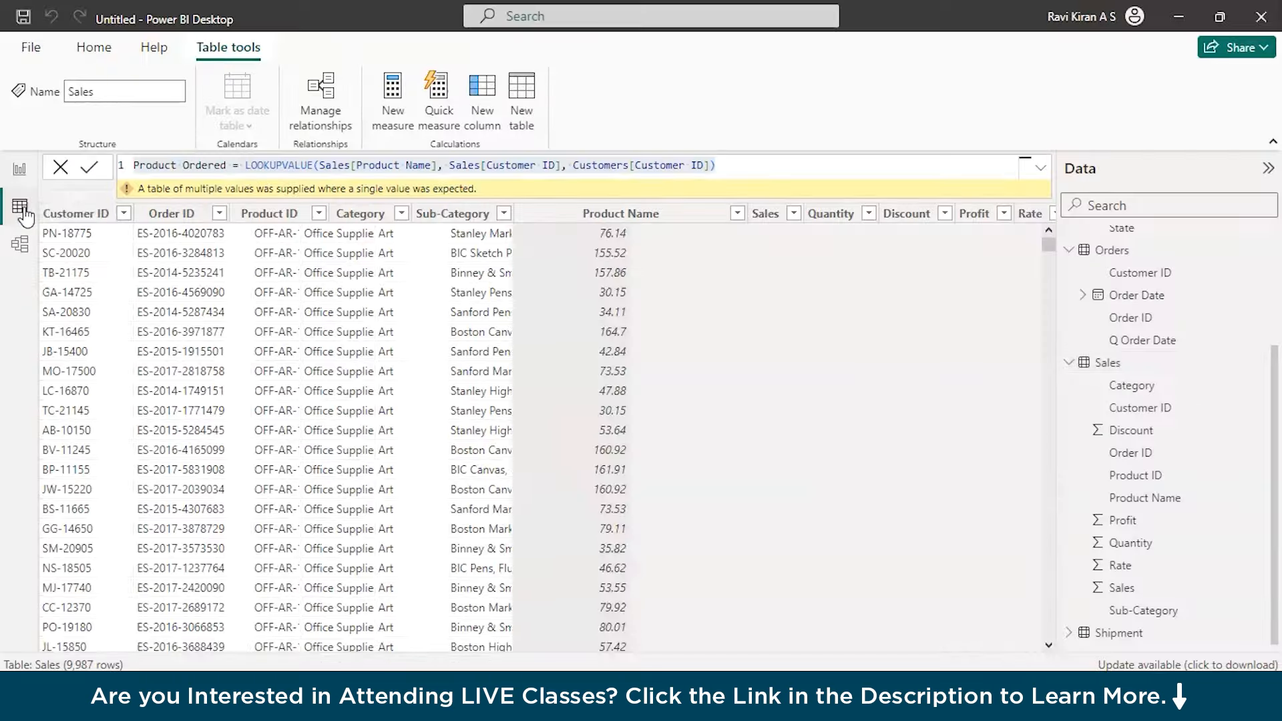
Step: Collapse the field lists of the Orders, Customers and Sales tables and show the model diagram of all tables
left_click(1068, 251)
scroll(1067, 259, "up", 2)
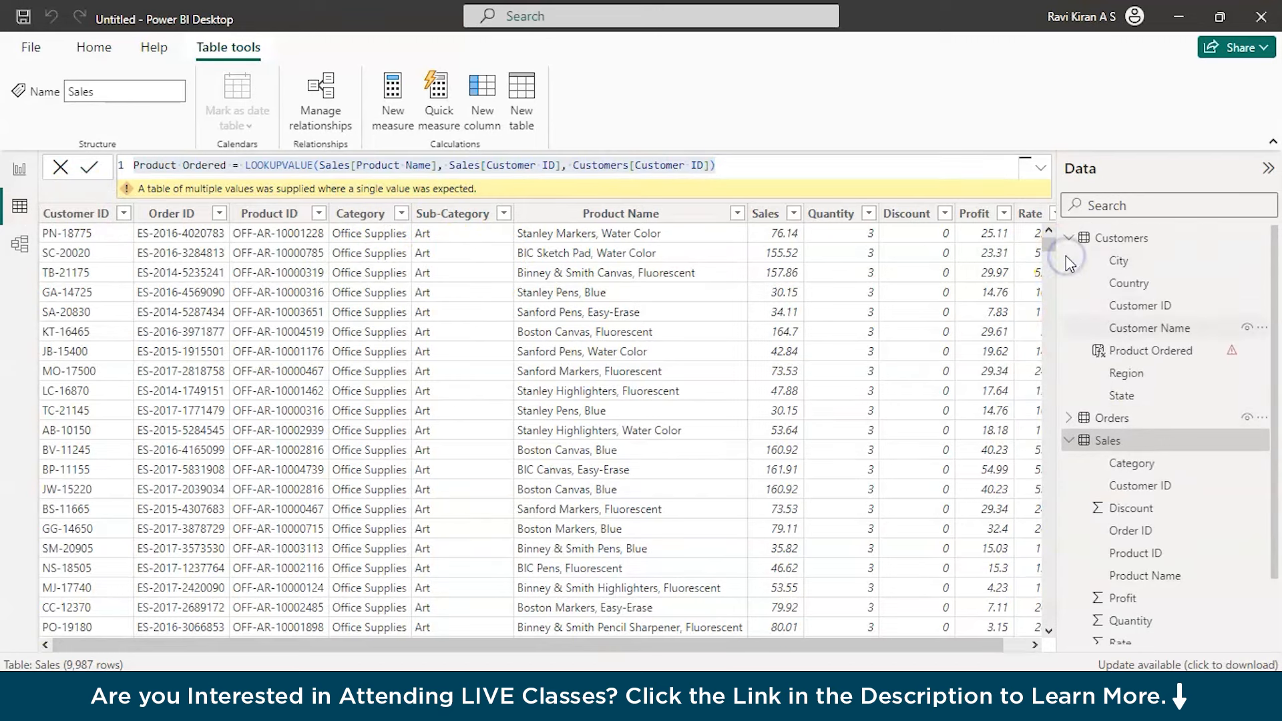
left_click(1069, 238)
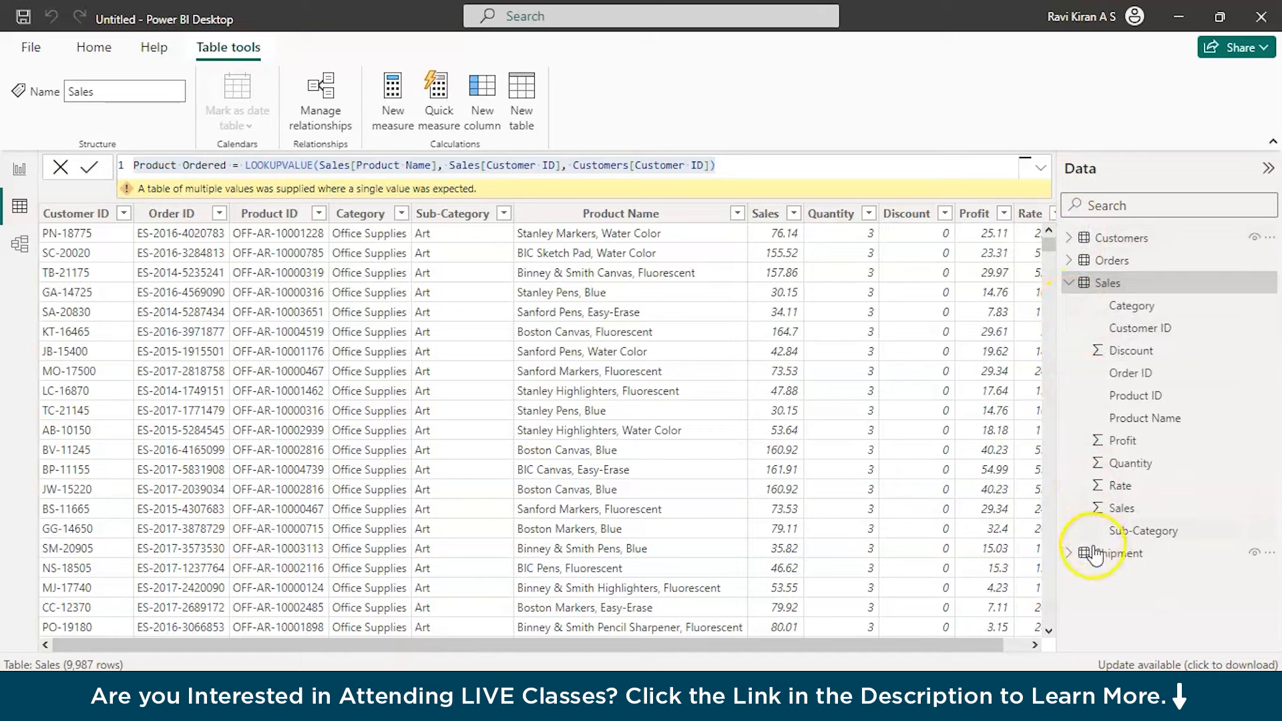
left_click(1068, 283)
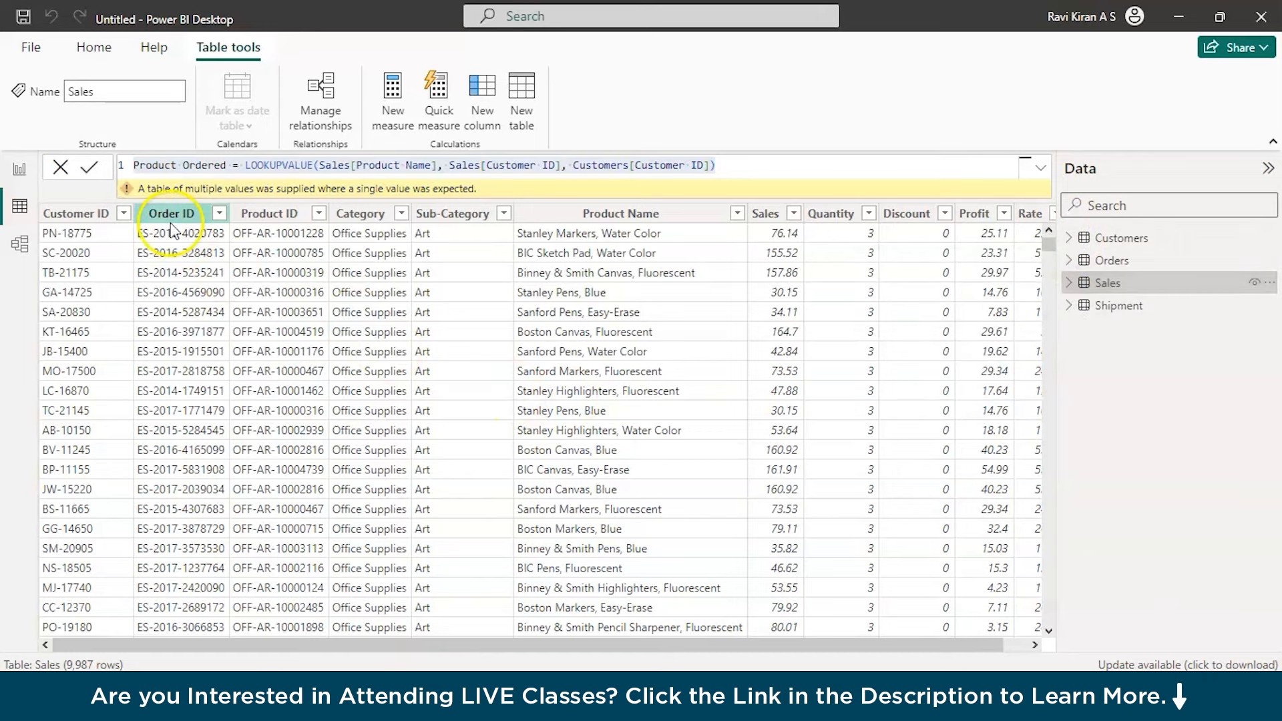
left_click(20, 244)
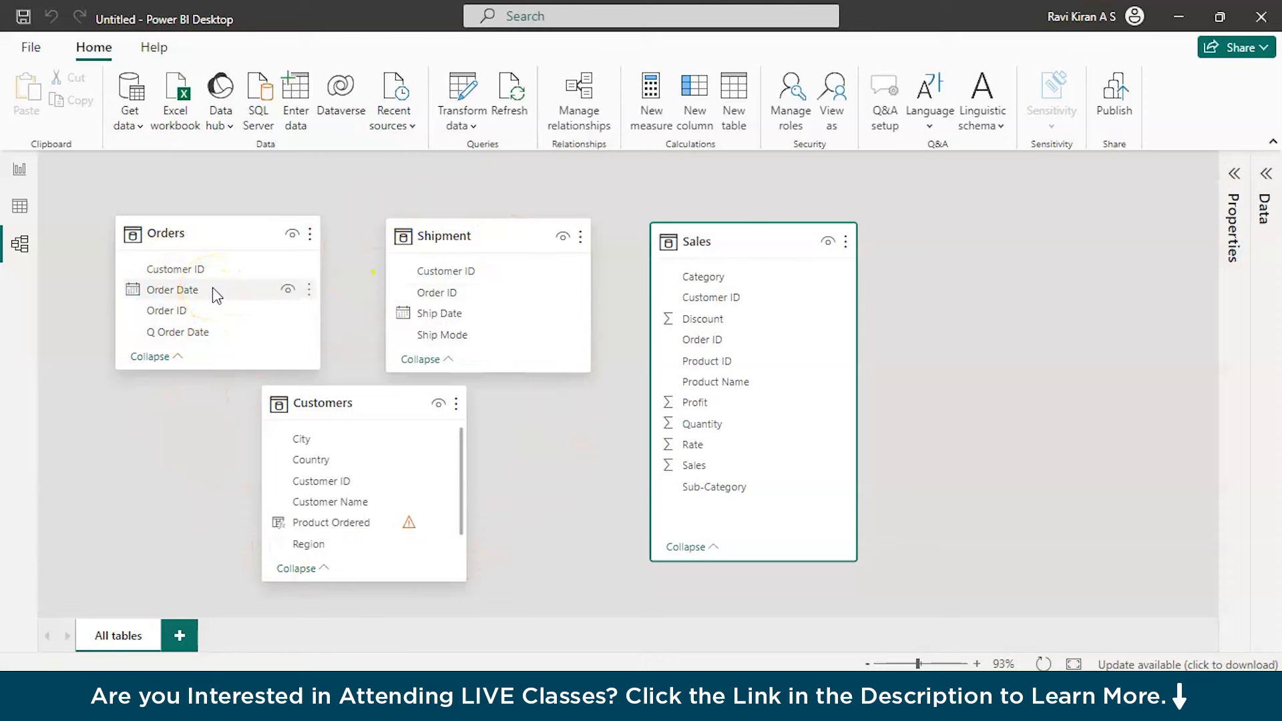
left_click_drag(212, 269, 434, 274)
mouse_move(283, 271)
left_mouse_down()
mouse_move(254, 274)
mouse_move(347, 254)
mouse_move(474, 274)
mouse_move(280, 270)
left_mouse_up()
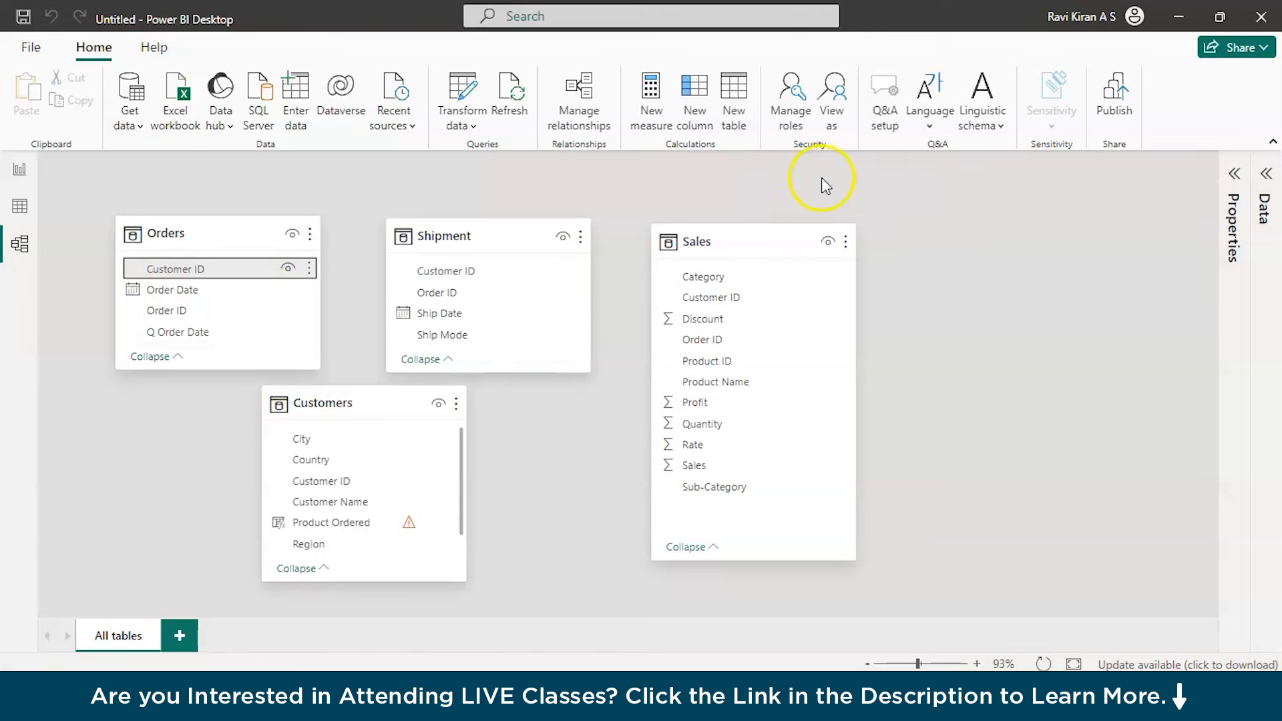
left_click(754, 233)
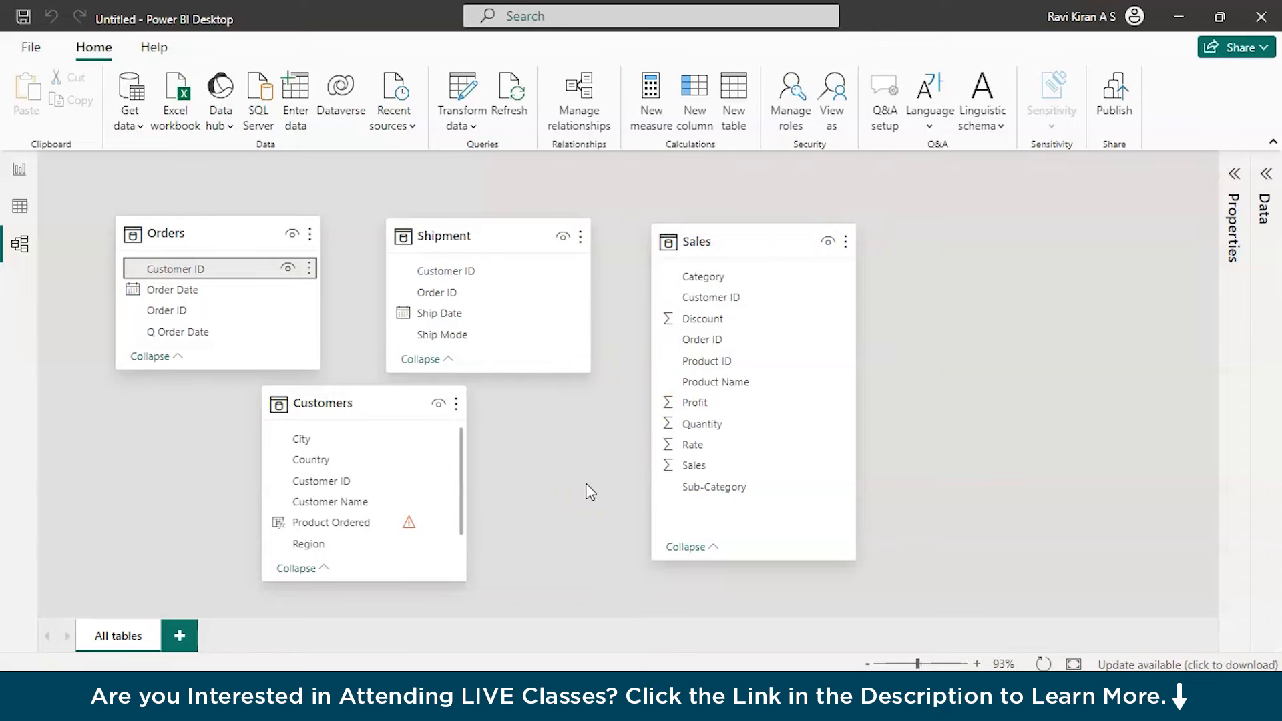
Step: Switch from the model diagram to the table data, expand the Customers fields and examine the Customers rows
left_click(19, 207)
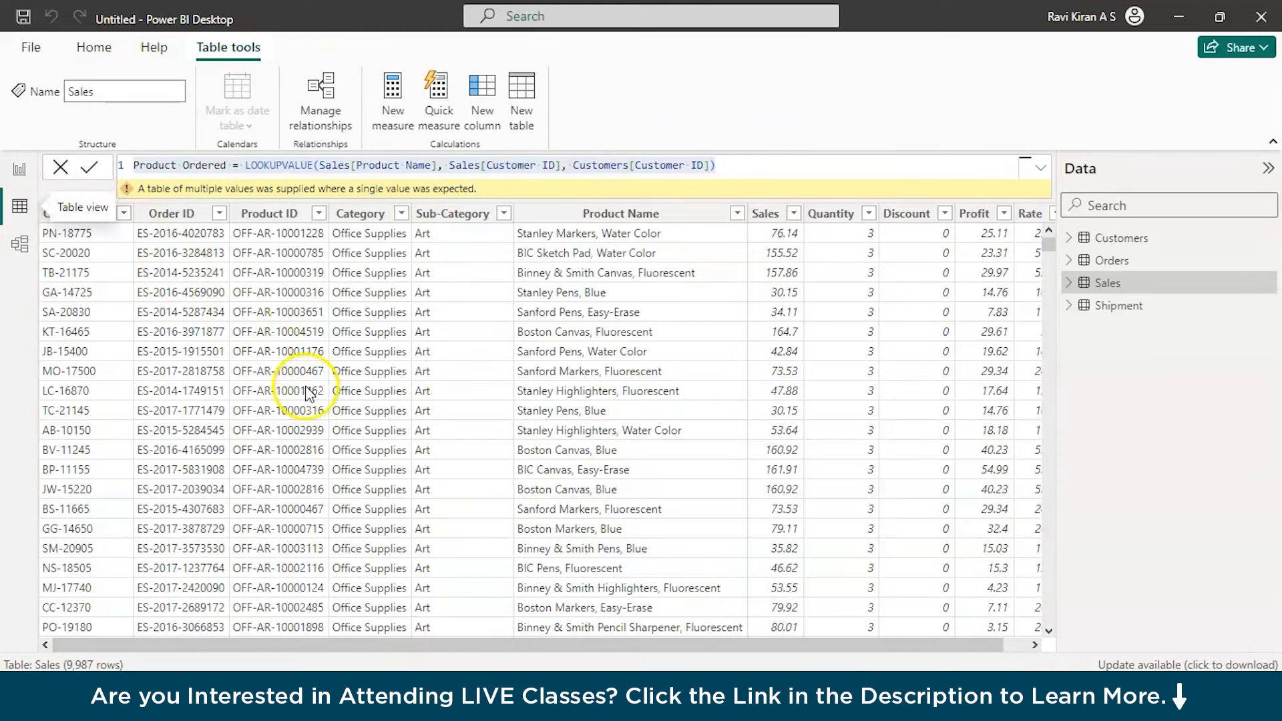
left_click(1069, 240)
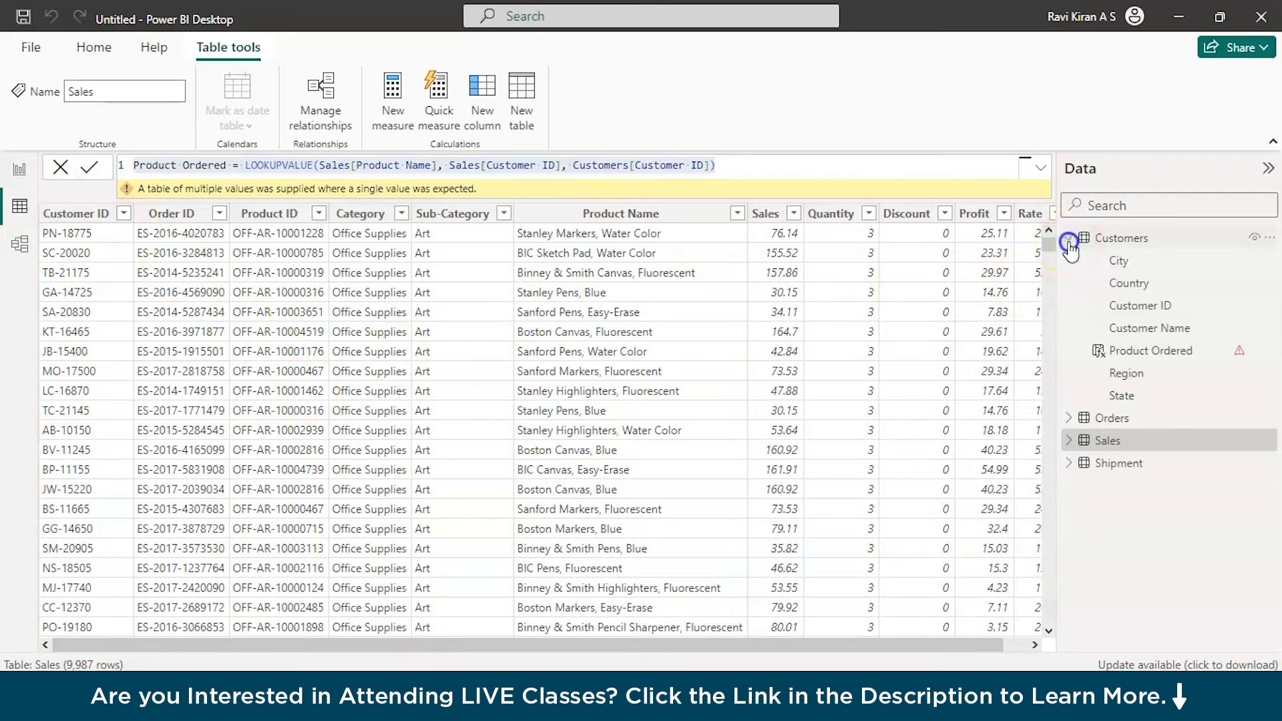
left_click(1125, 239)
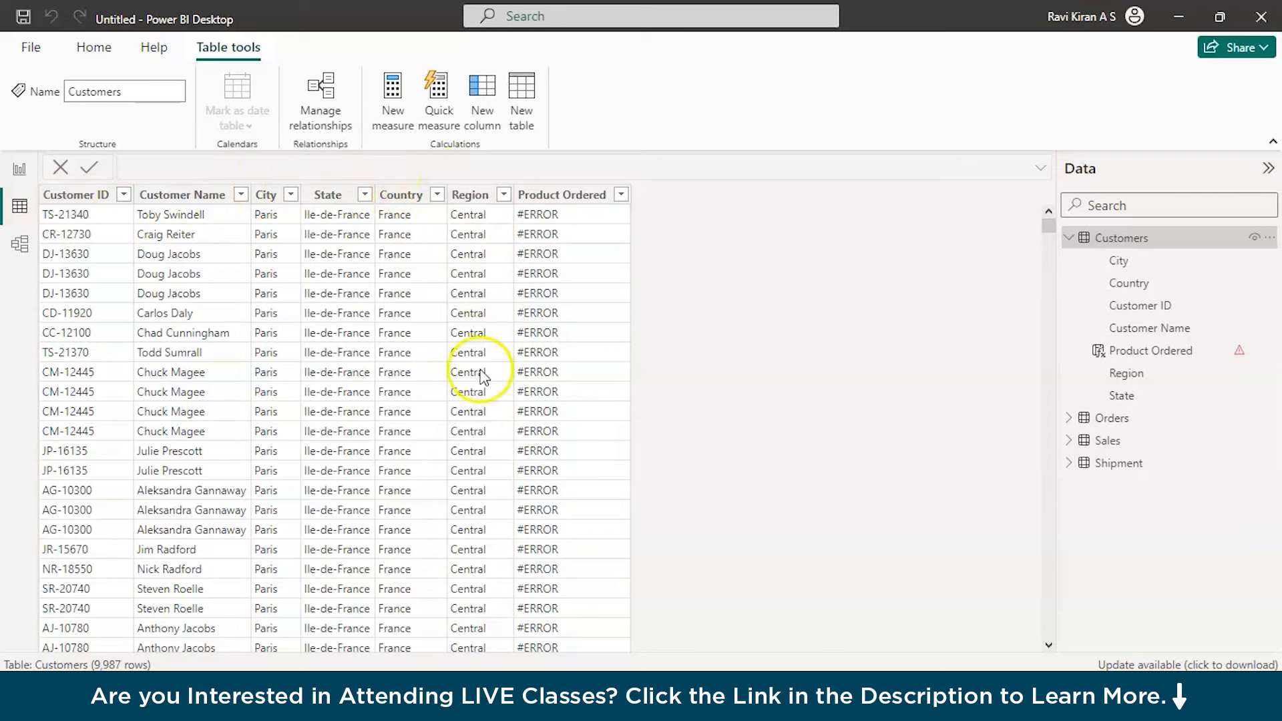
scroll(476, 507, "down", 4)
scroll(476, 508, "up", 4)
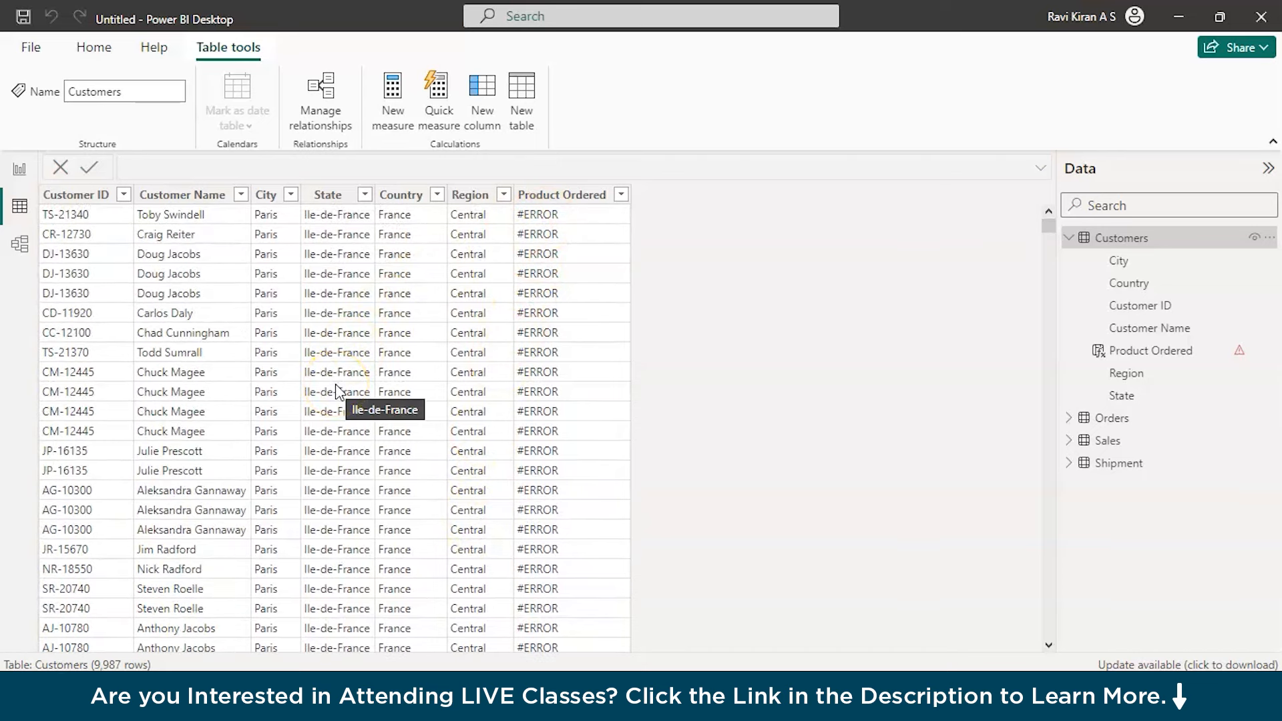
Step: View the rows of the Orders, Sales and Shipment tables in turn
left_click(1111, 418)
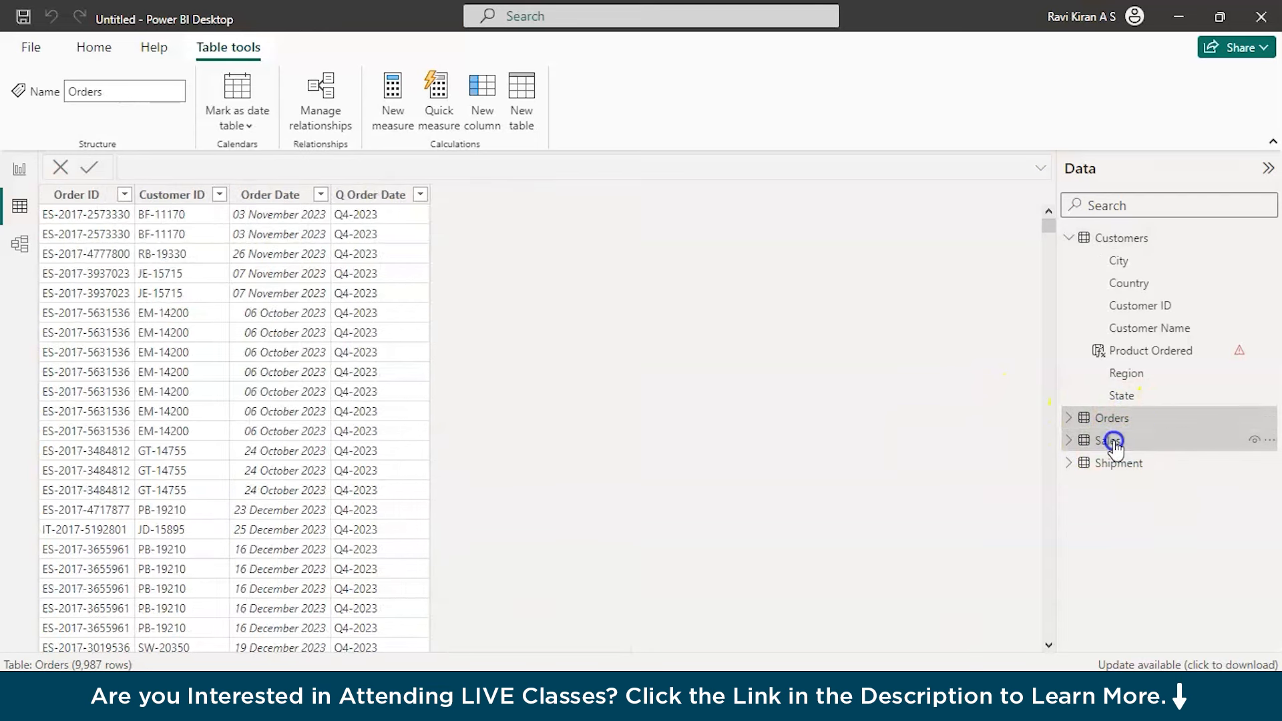
left_click(1113, 441)
scroll(820, 421, "right", 1)
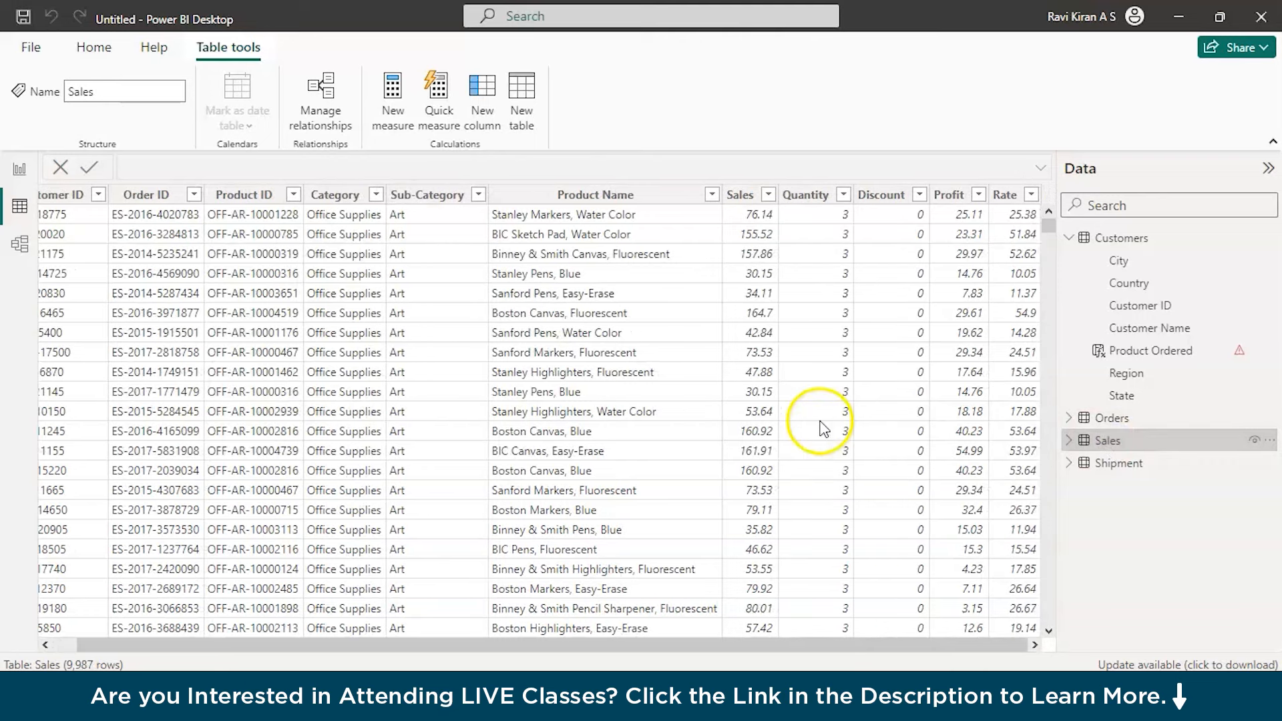
left_click(1136, 470)
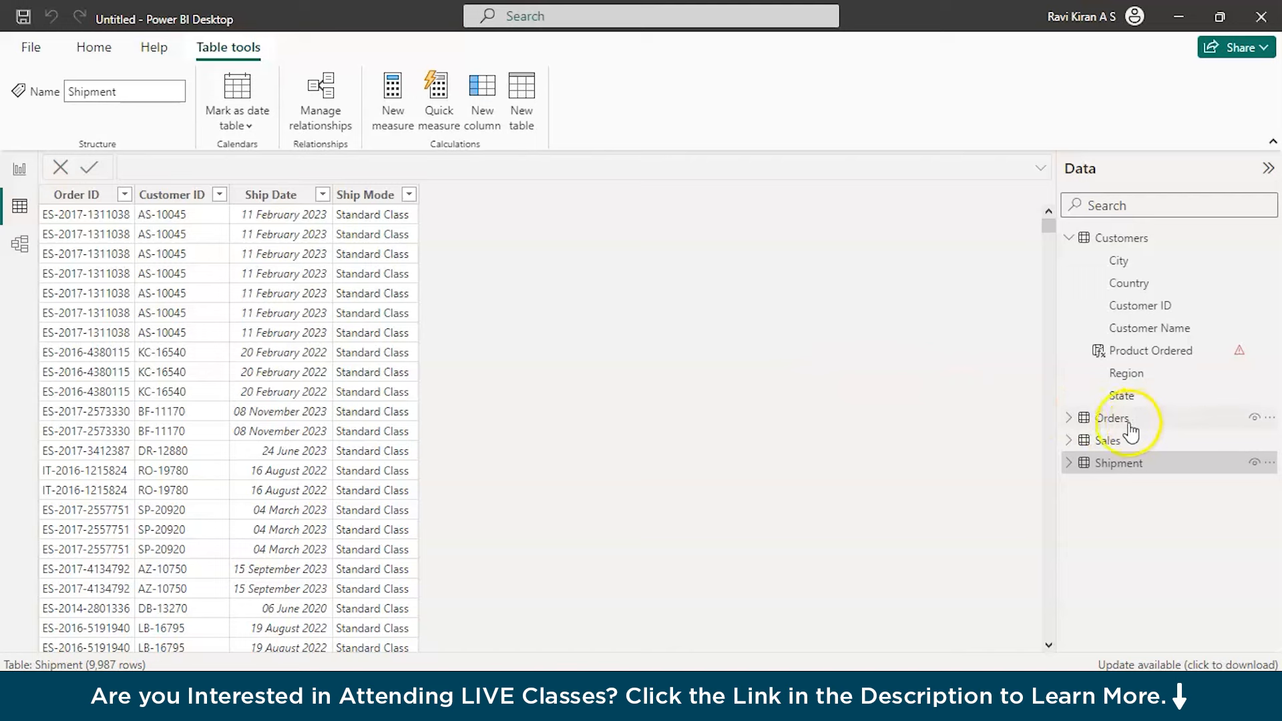
Step: Clear the LOOKUPVALUE formula of the Product Ordered column in the Customers table and delete that column from the model
left_click(1098, 242)
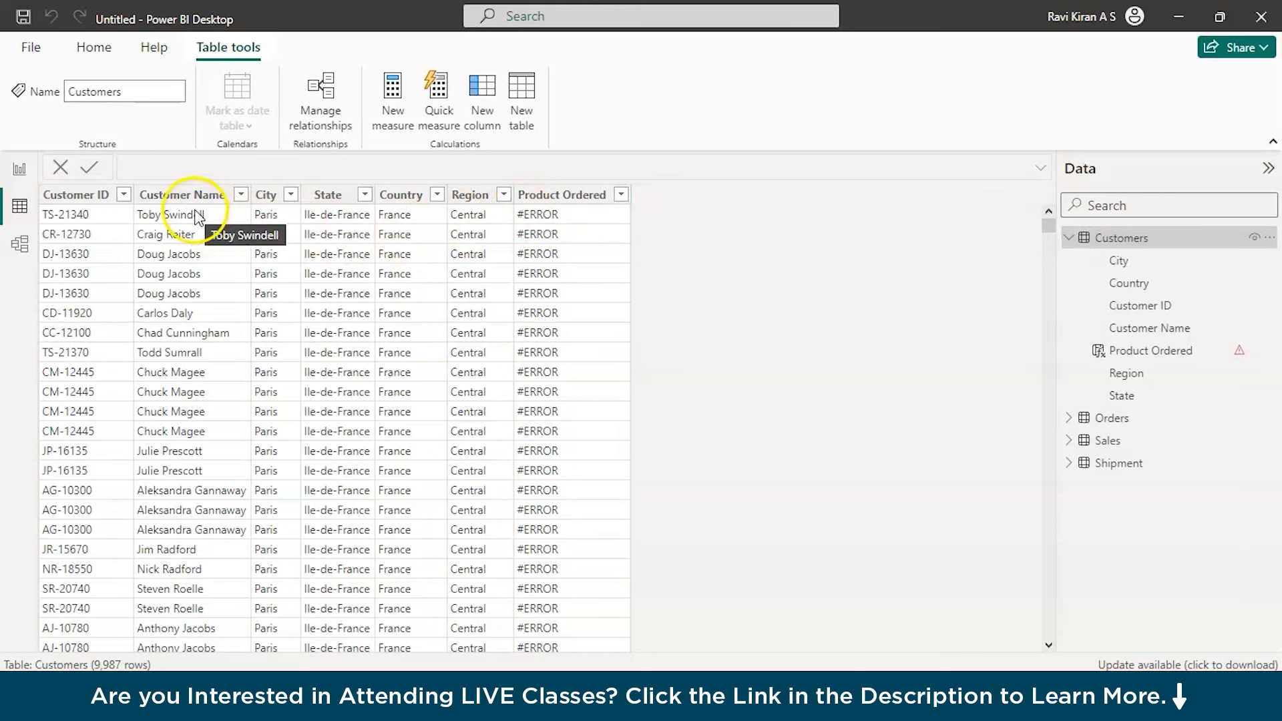
left_click(551, 196)
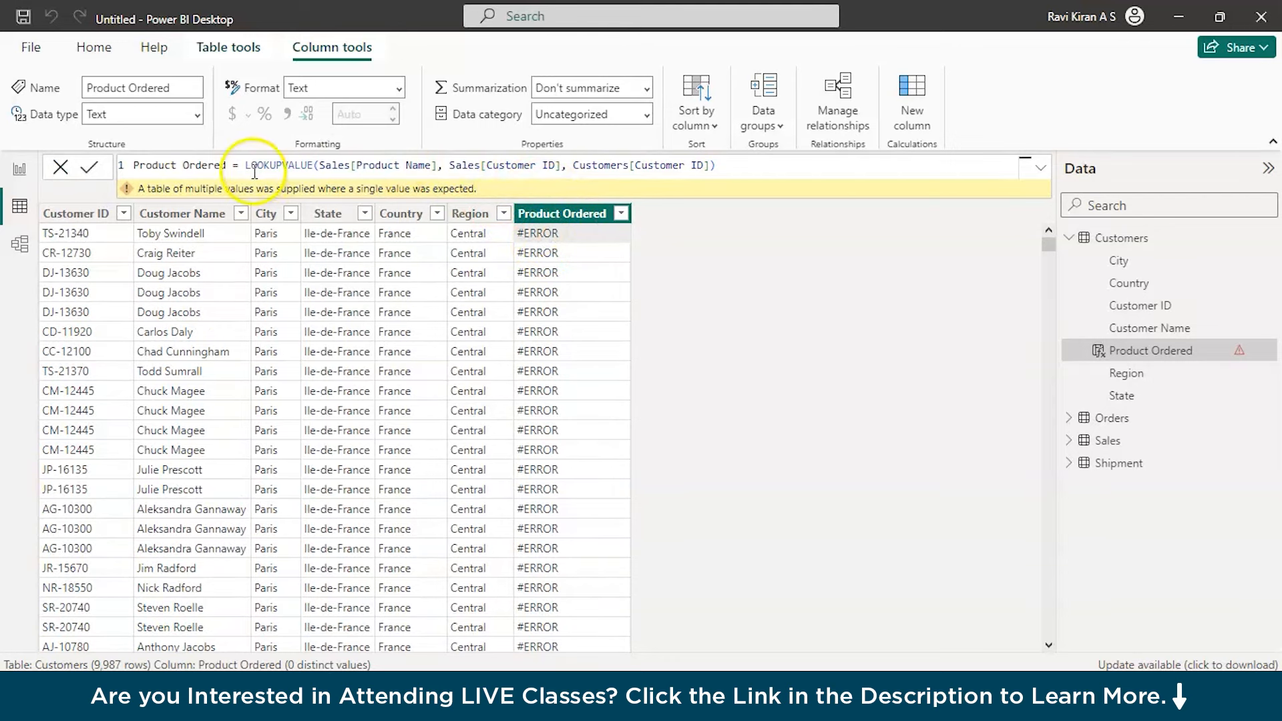
left_click_drag(246, 167, 671, 189)
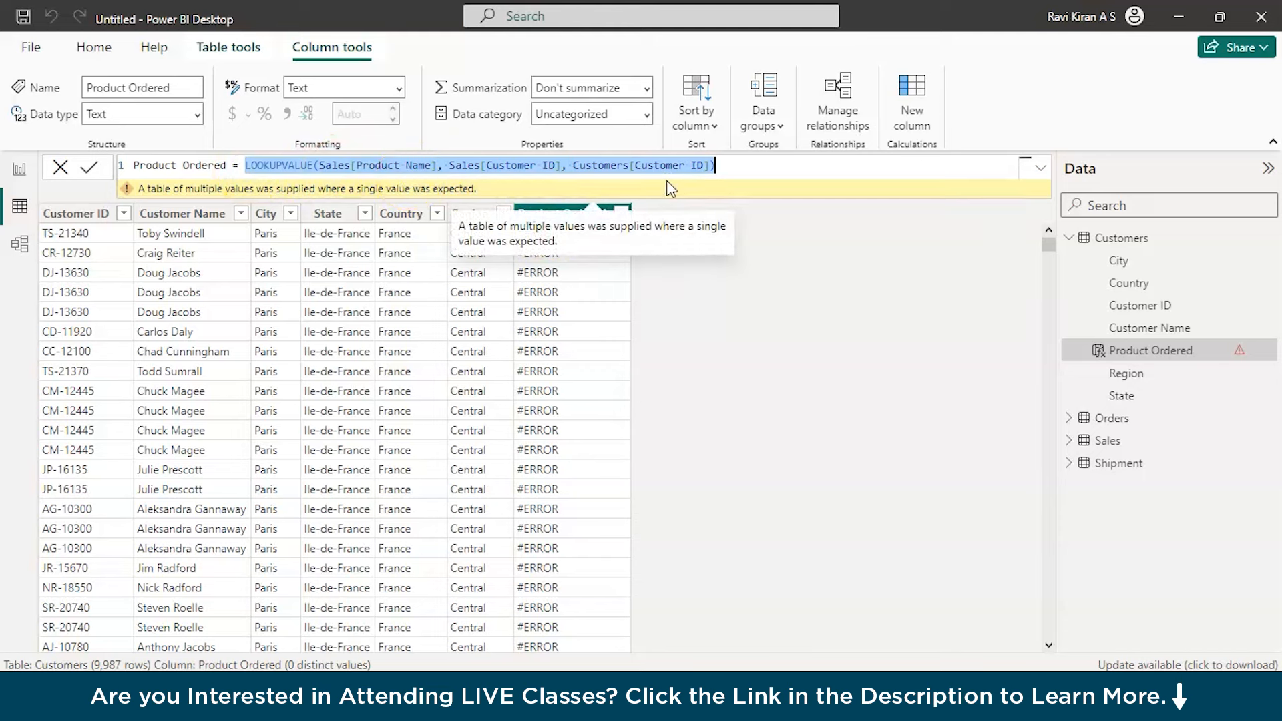
key("BackSpace")
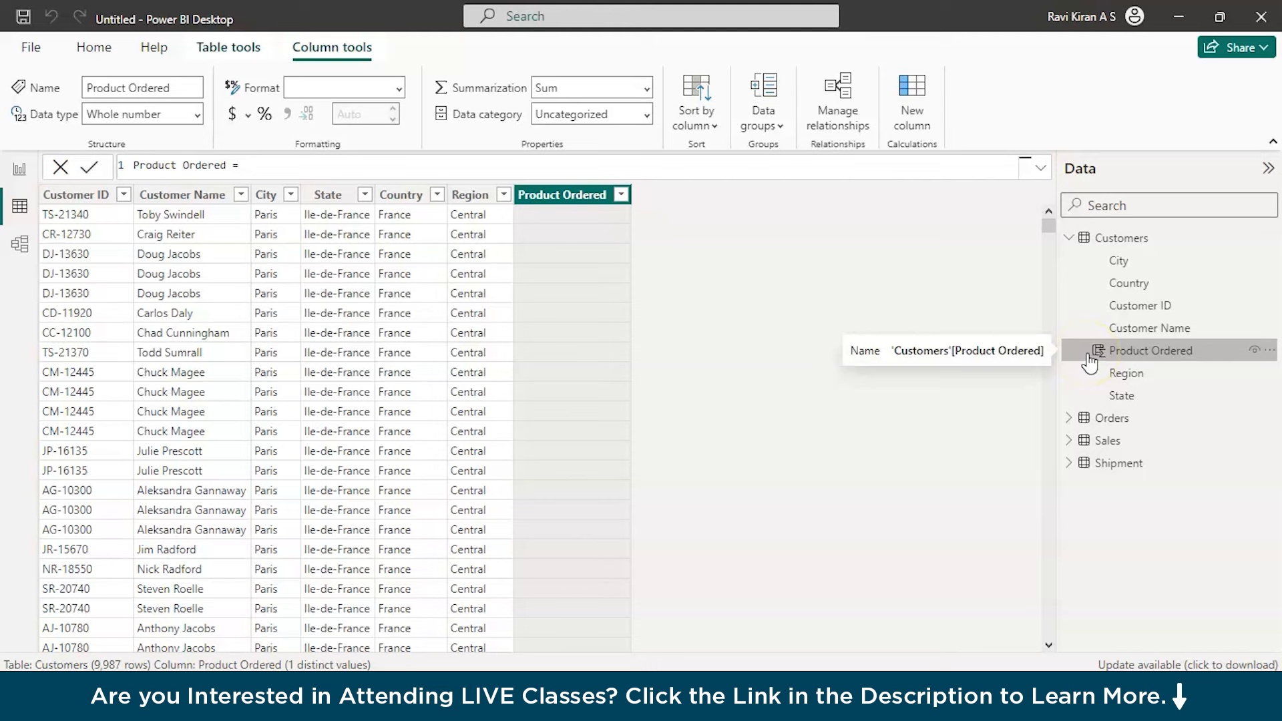
right_click(1090, 360)
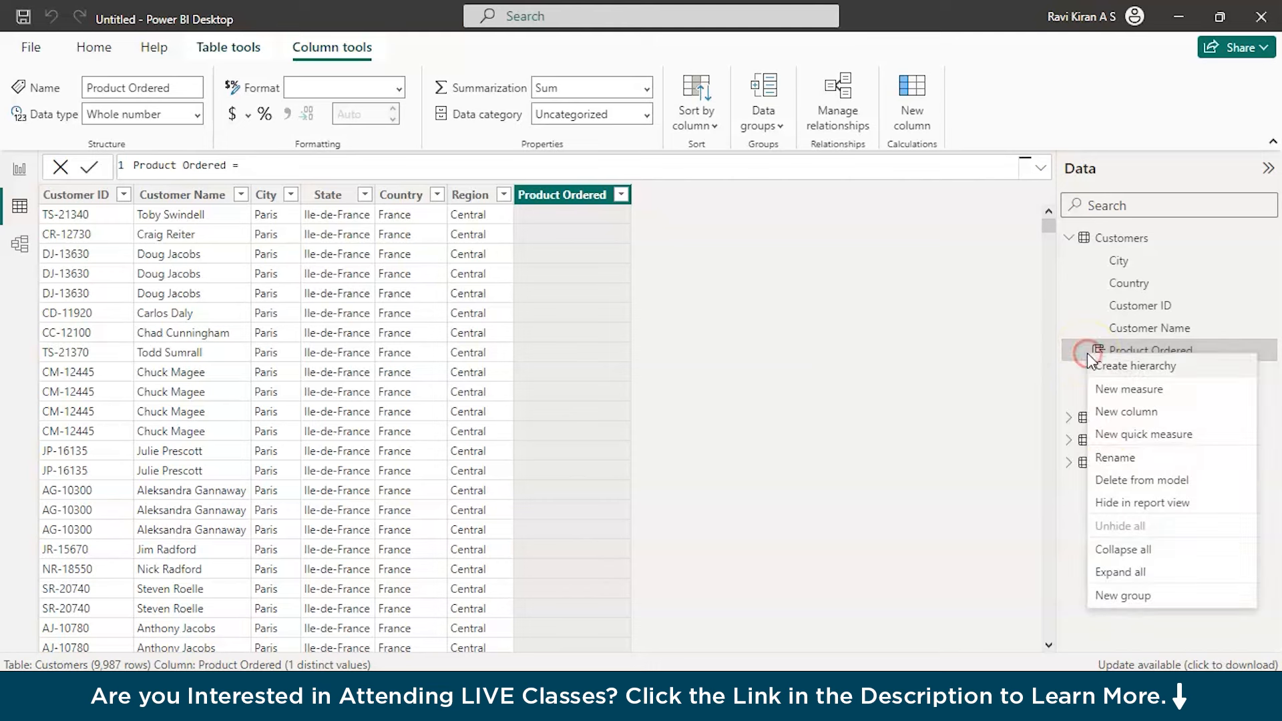
left_click(1126, 482)
left_click(745, 381)
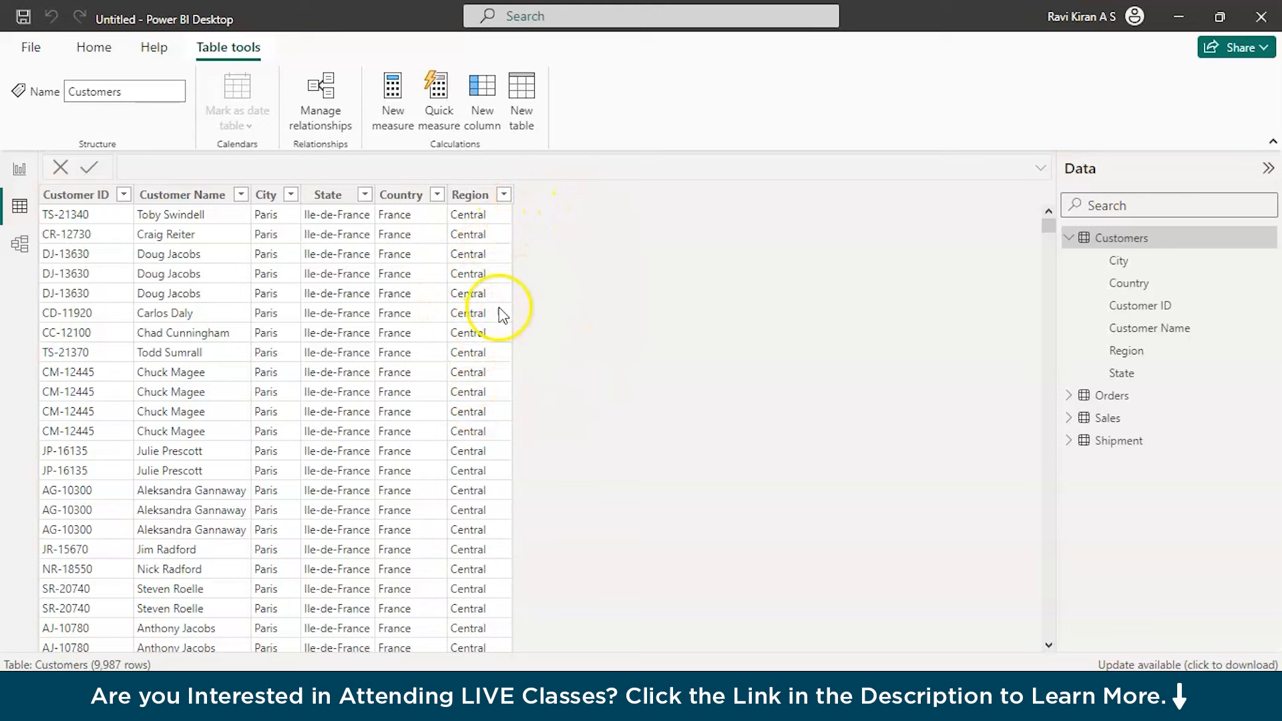
left_click(828, 371)
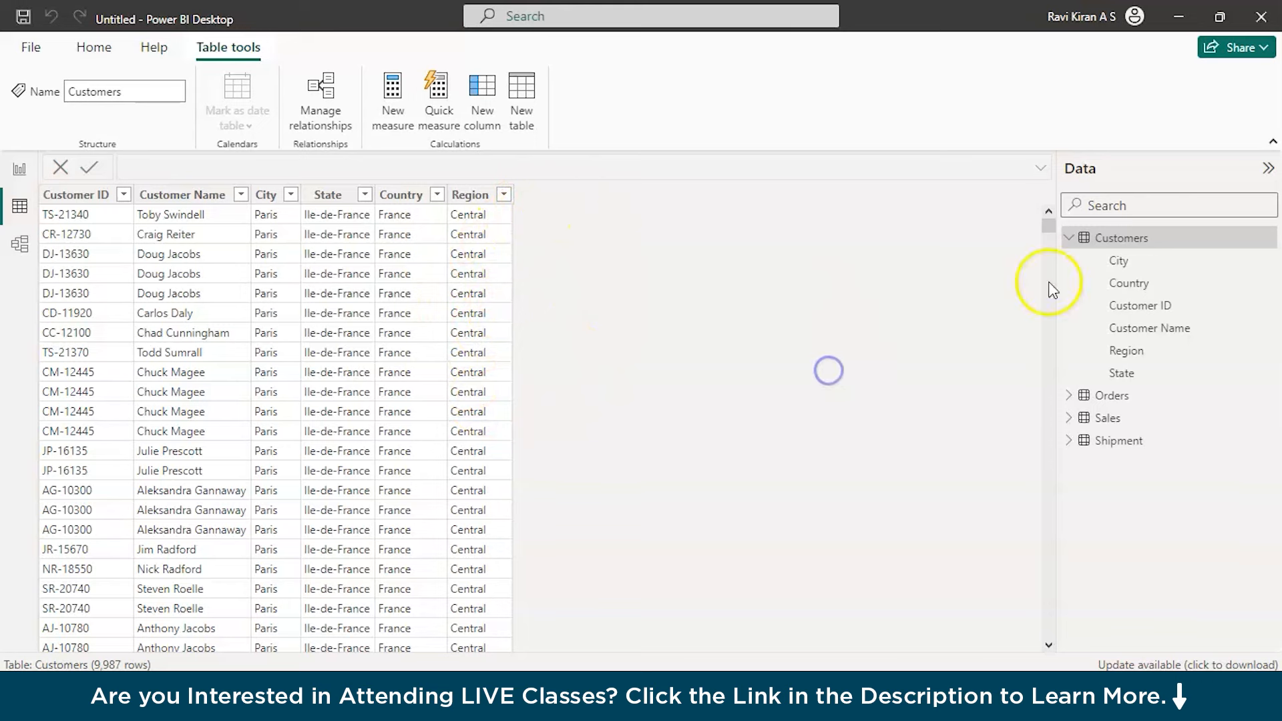
Step: Add a calculated column named Product Ordered to the Customers table and begin its formula with the LOOKUPVALUE function
left_click(1144, 239)
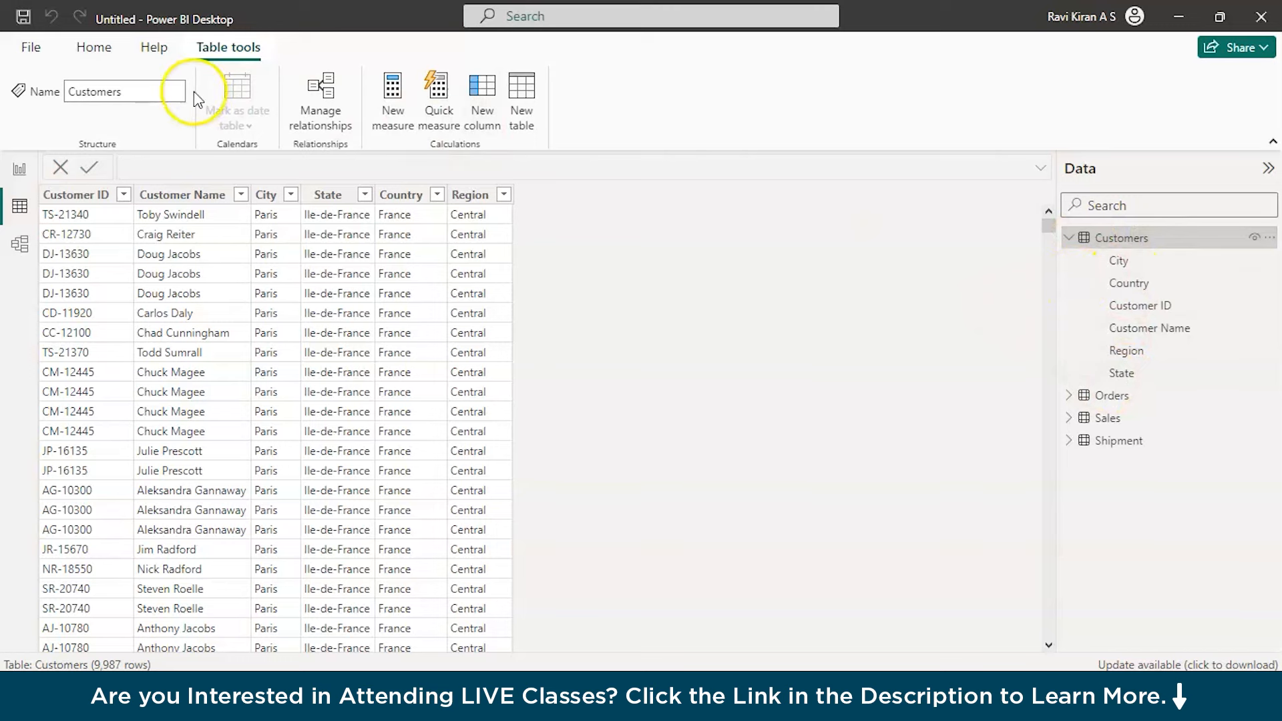
left_click(94, 49)
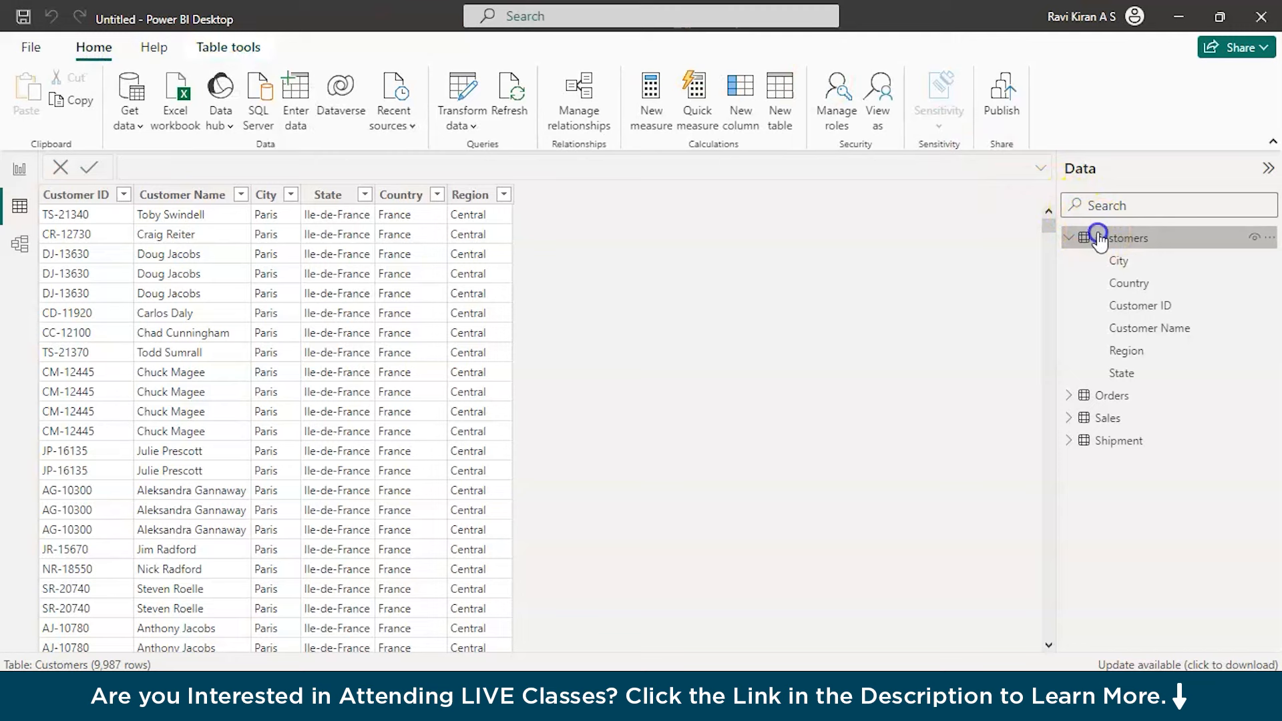
left_click(247, 47)
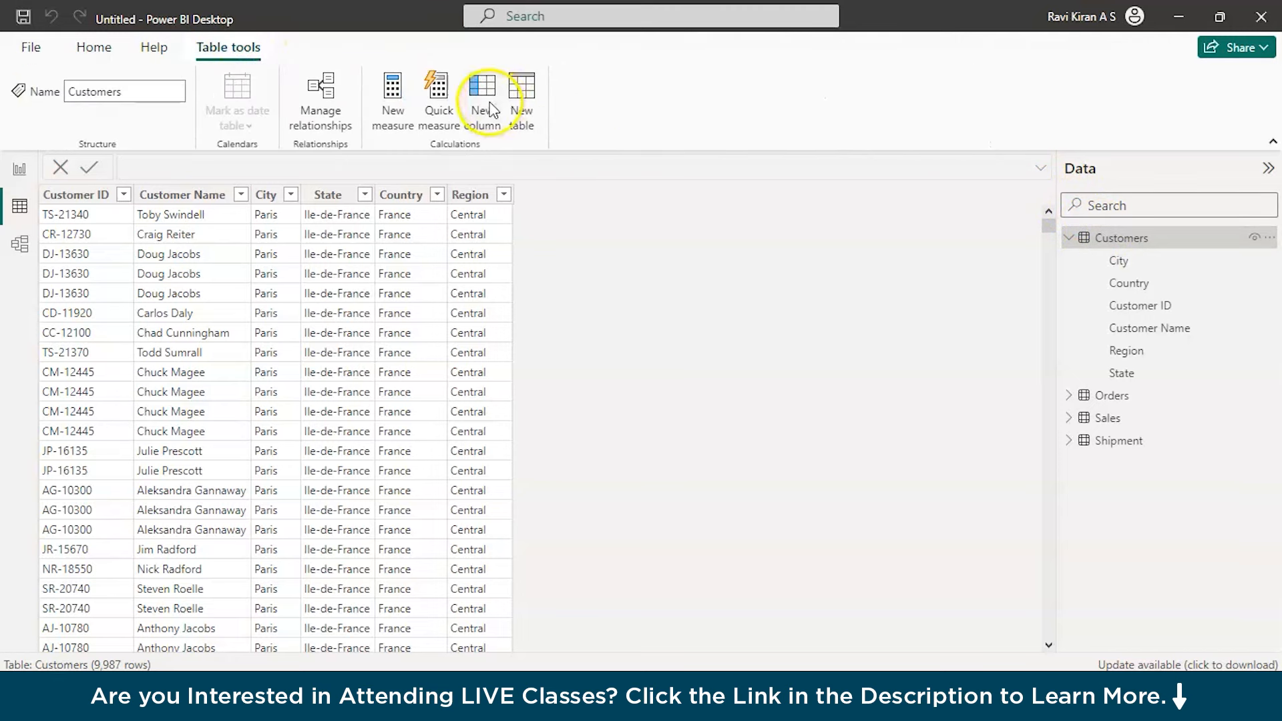
left_click(490, 109)
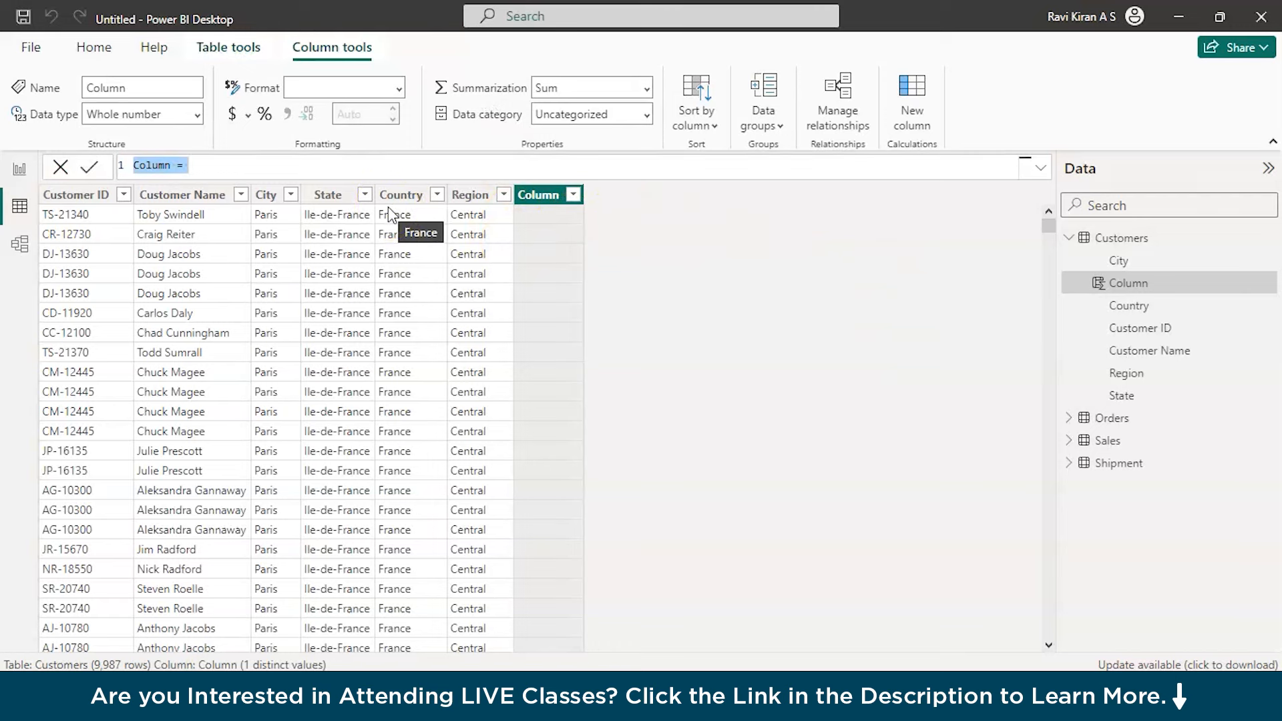
type("Product Ordered = ")
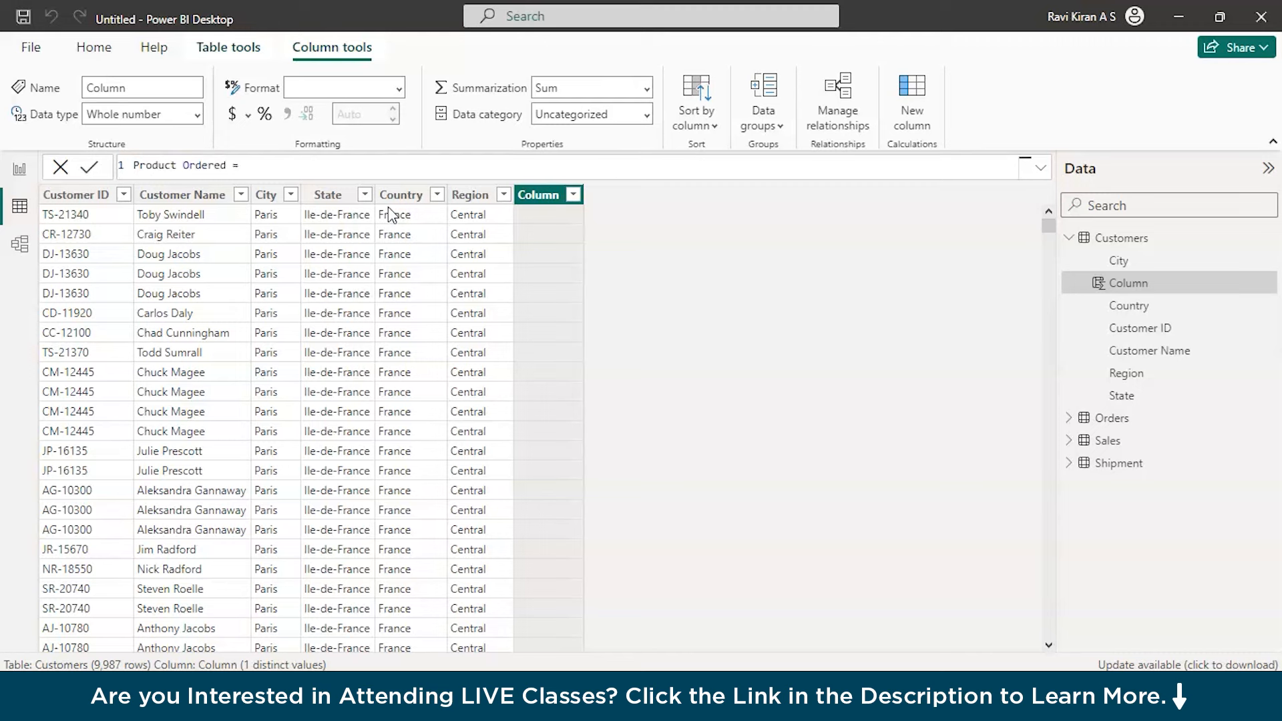
type("lo")
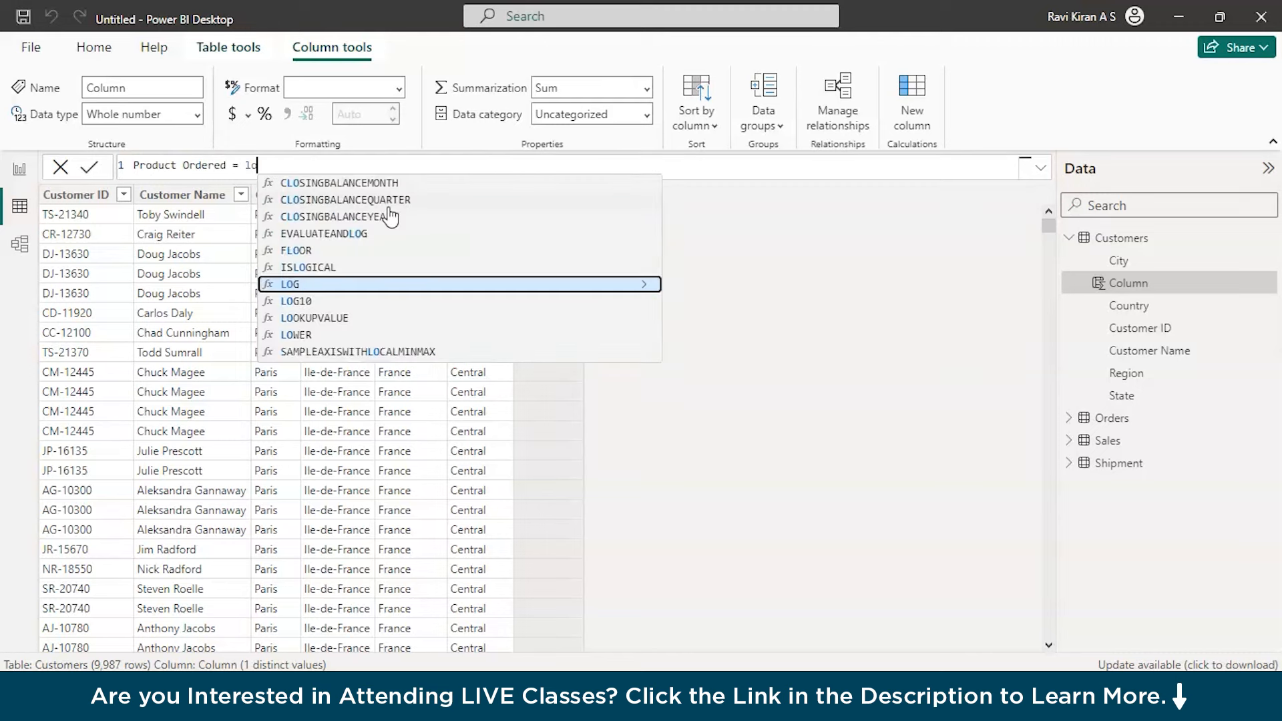
key("Down")
key("Down")
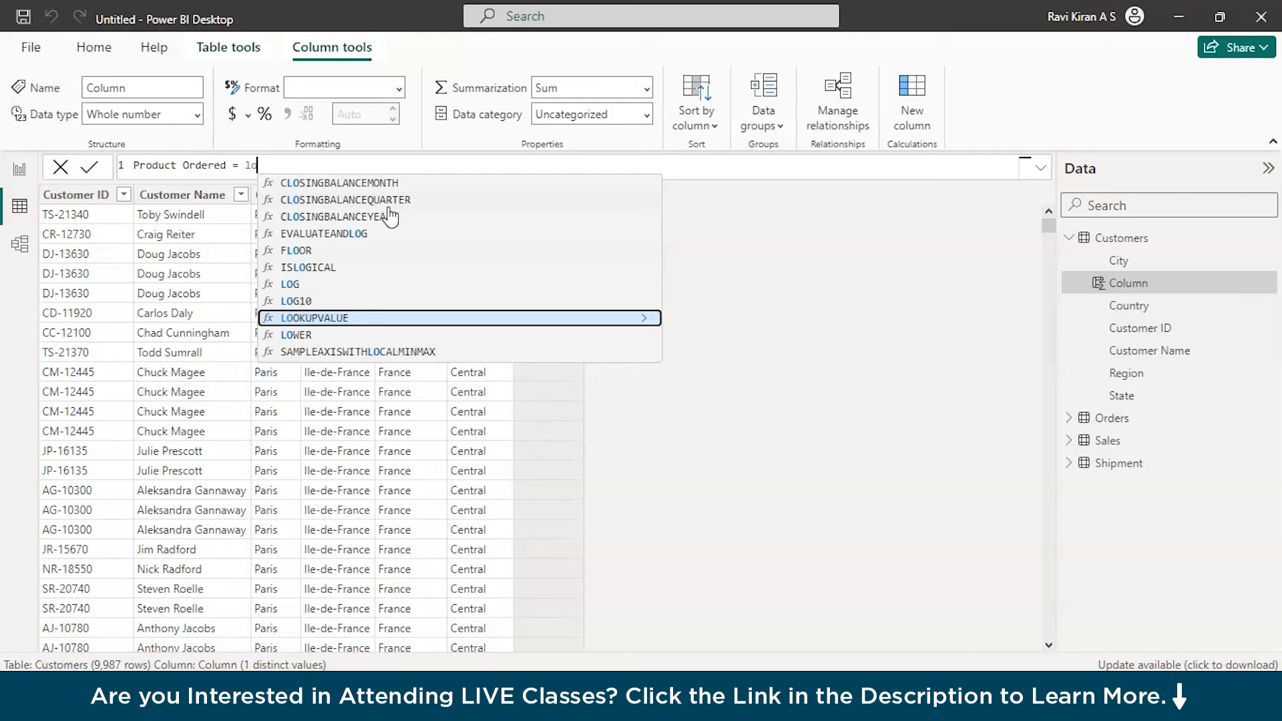
key("Tab")
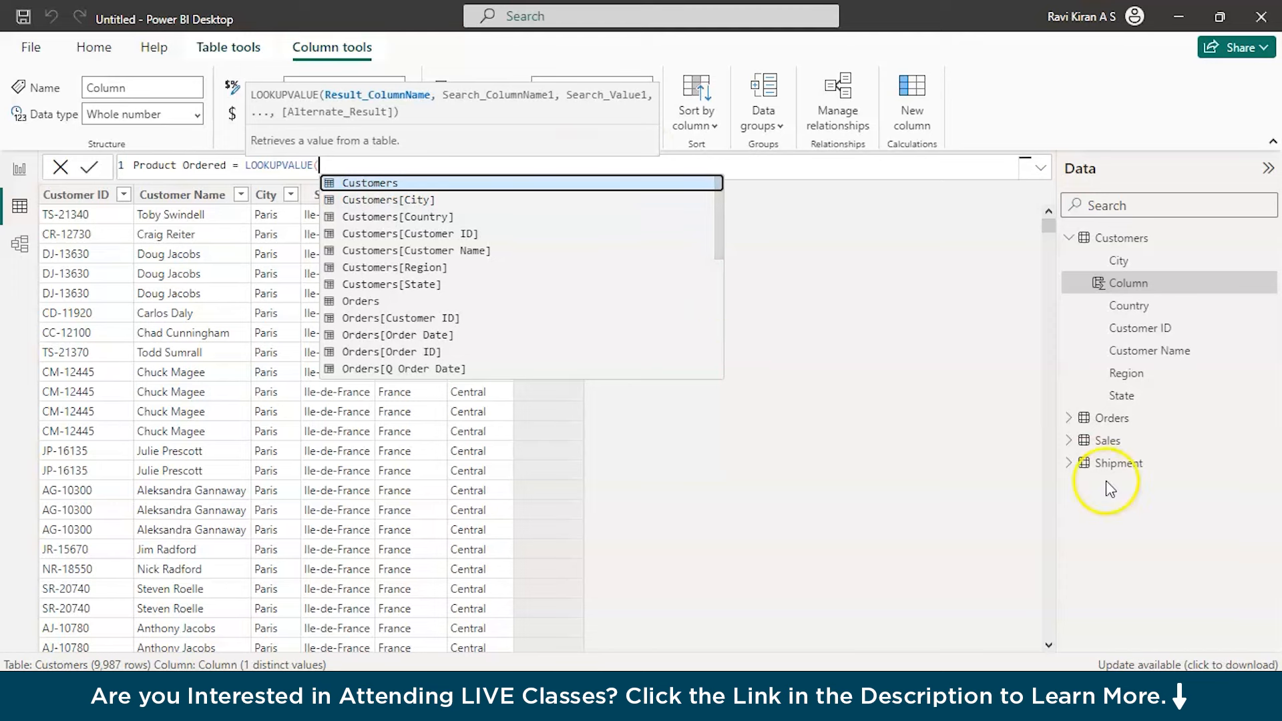
Step: Expand the Sales fields and enter Sales[Product Name] as the result column of the LOOKUPVALUE formula, followed by a comma
left_click(1069, 441)
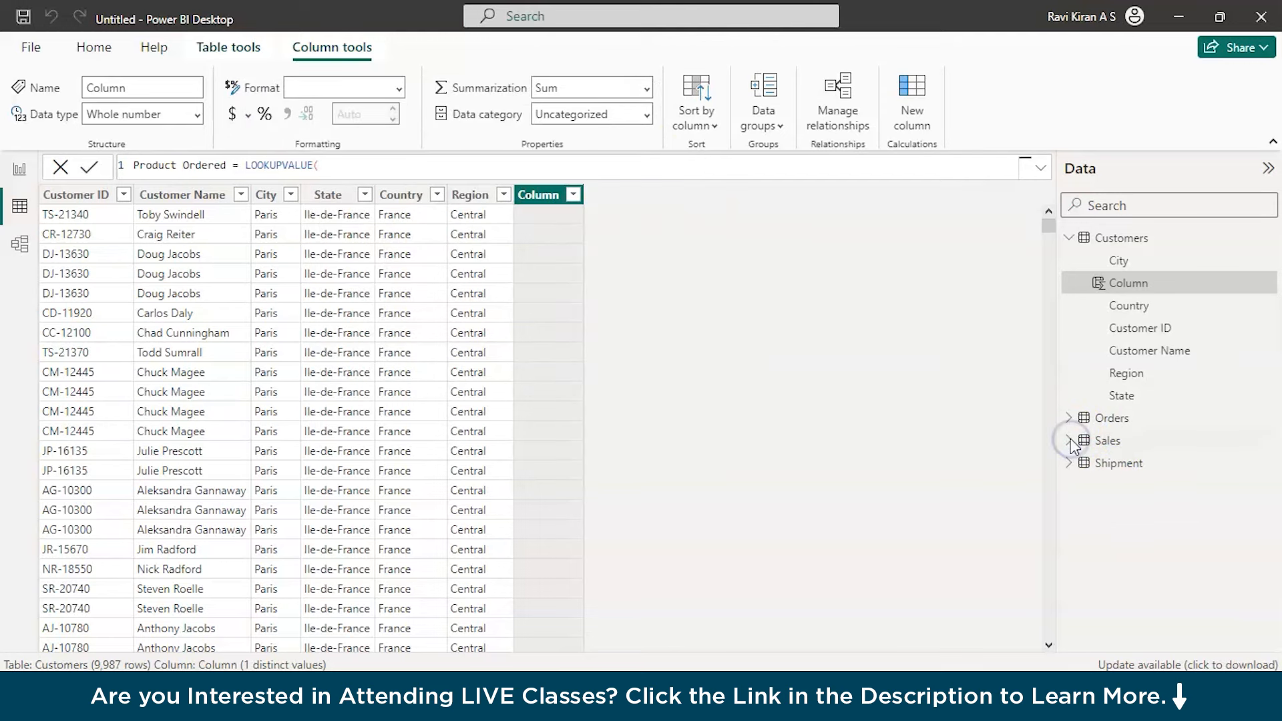
left_click(1069, 441)
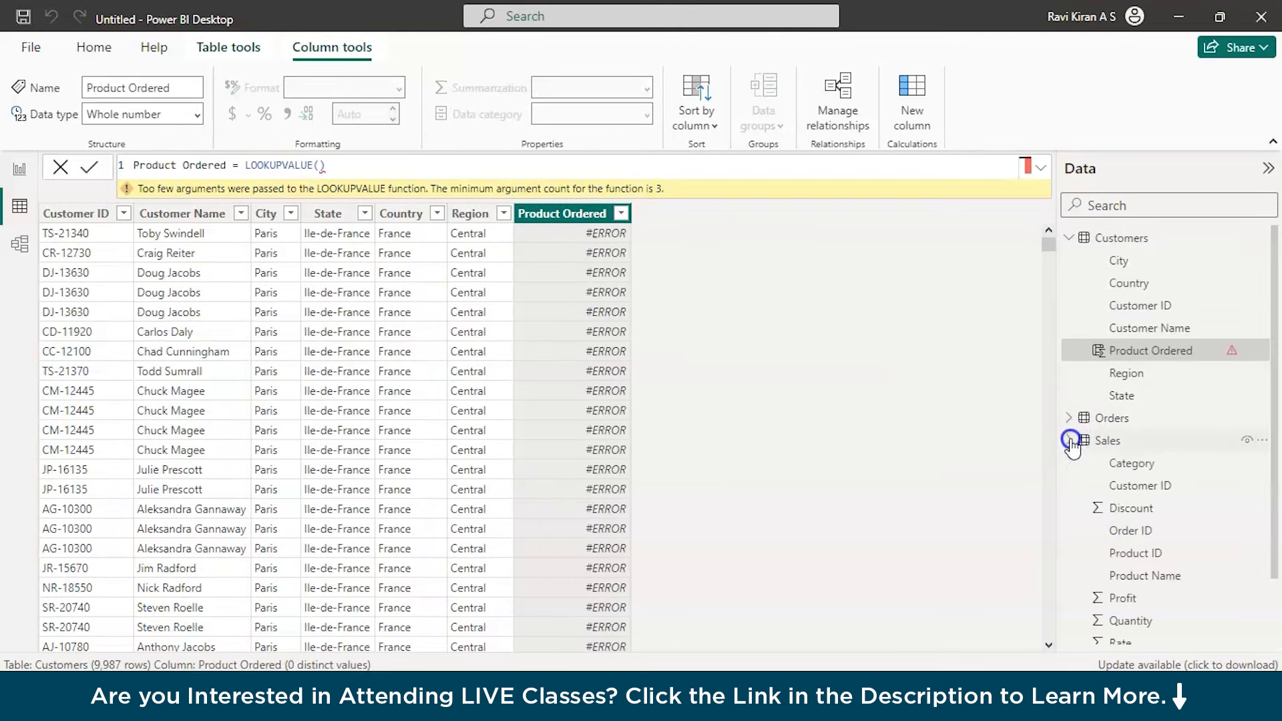
scroll(1166, 606, "down", 2)
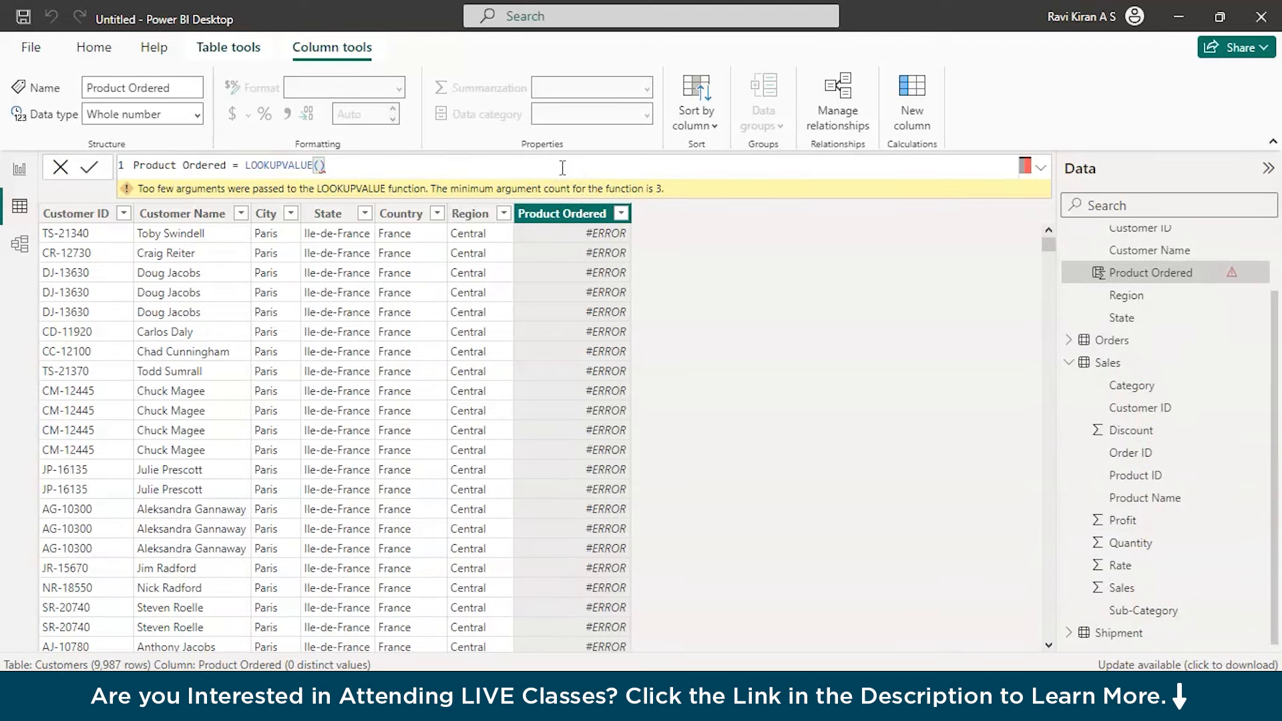
key("BackSpace")
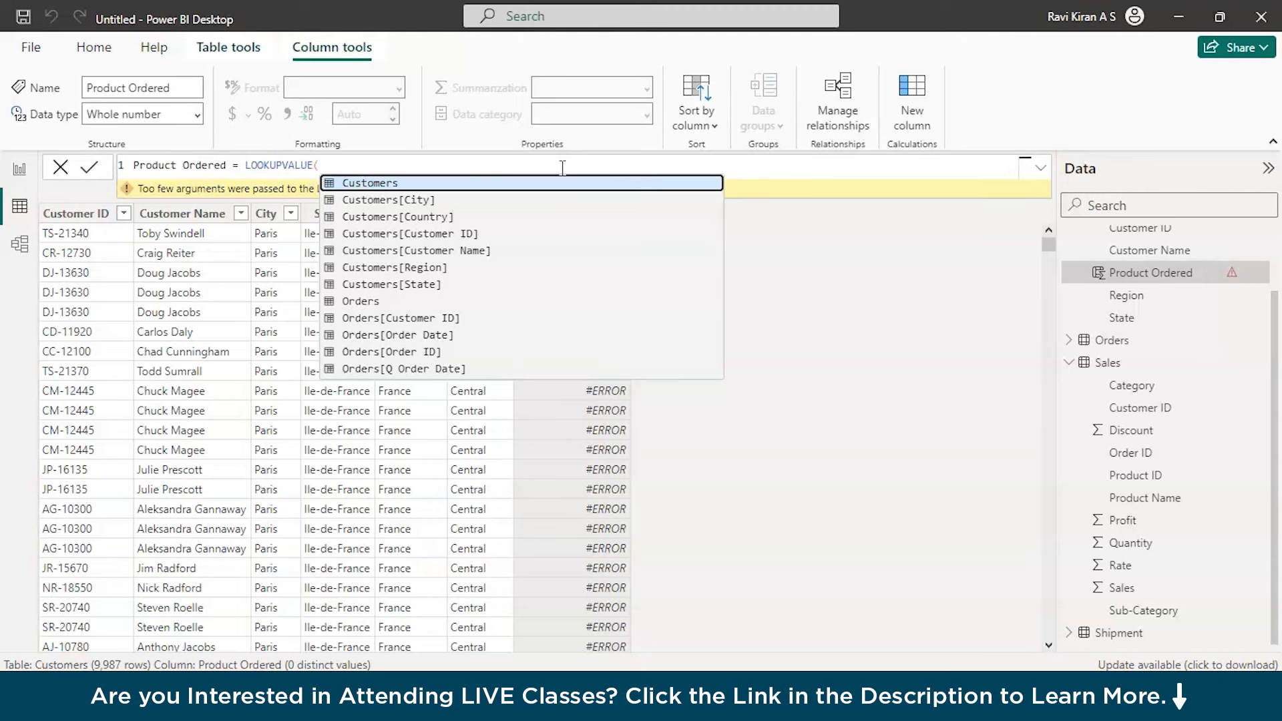
type("s")
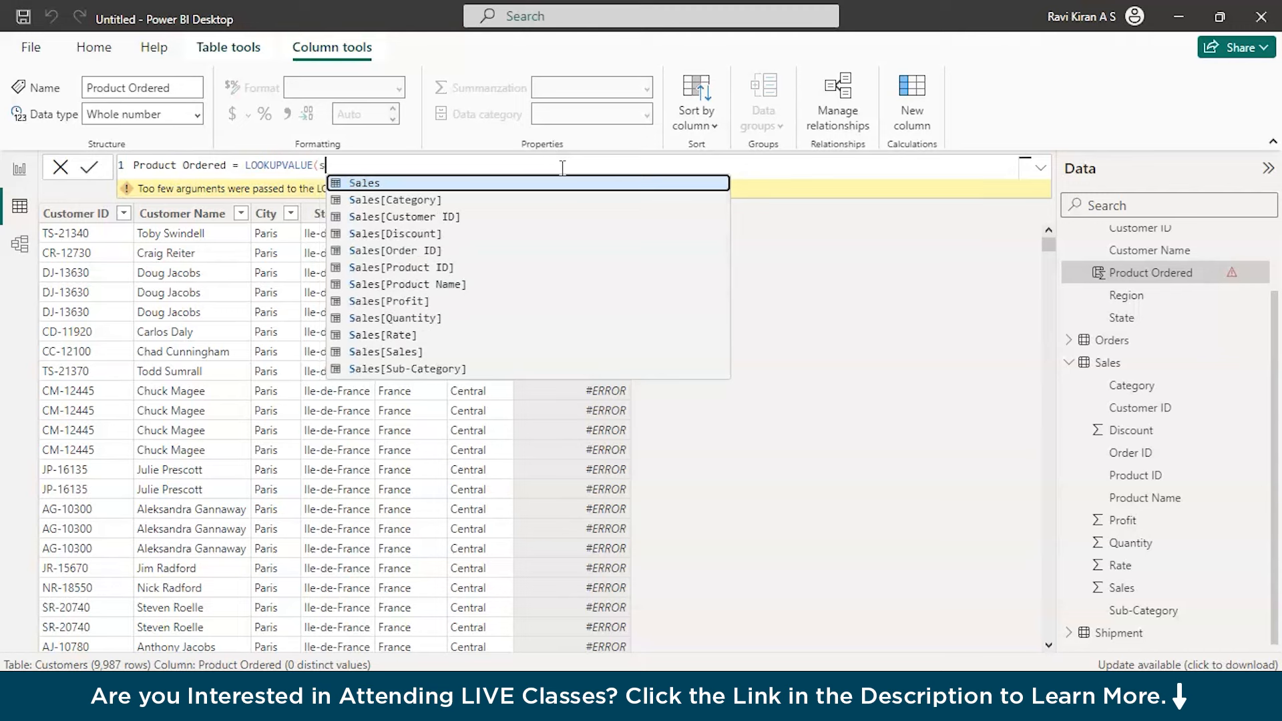
key("Down")
key("Down")
key("Down")
key("Down")
key("Down")
key("Down")
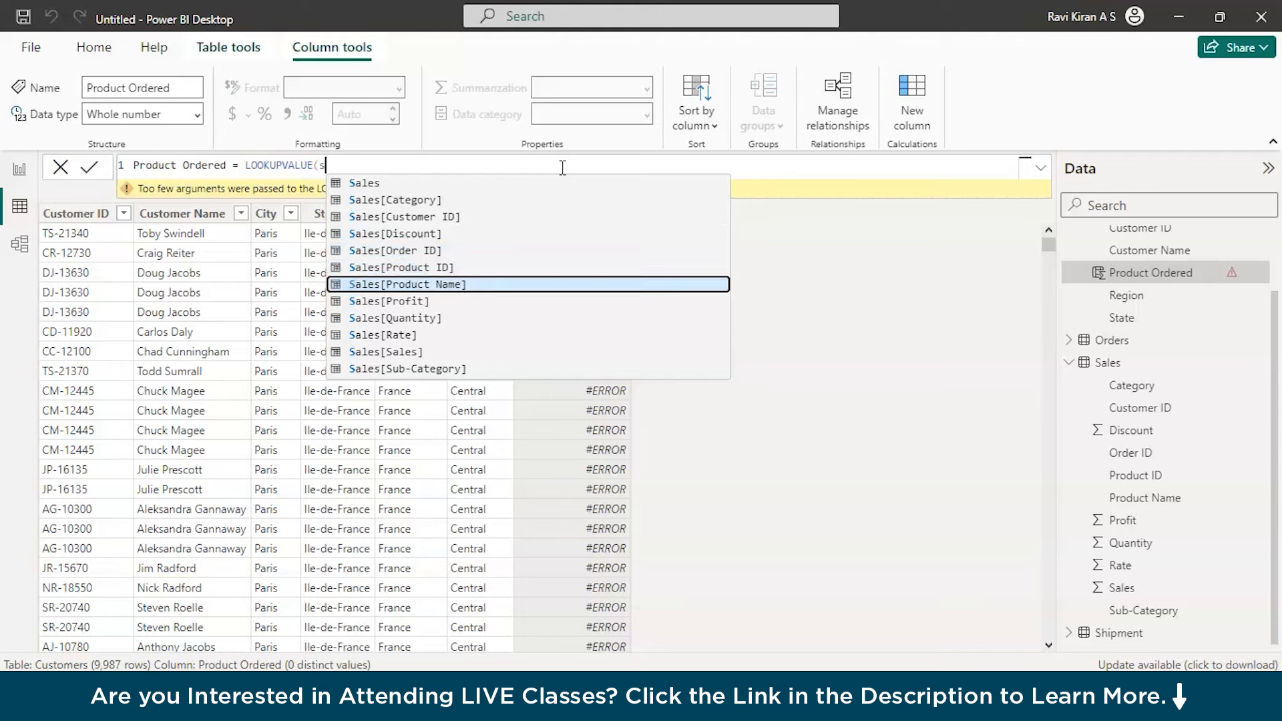
key("Tab")
type(",")
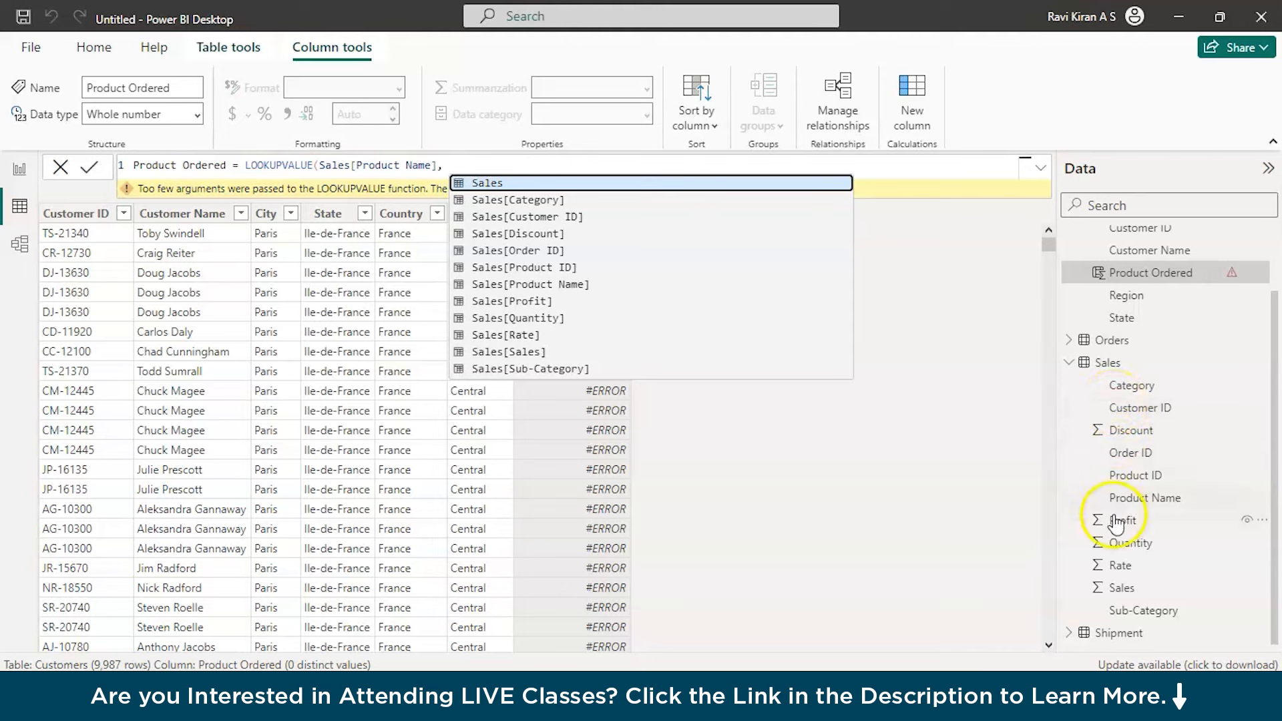
Step: Check the Customer ID fields of Customers and Sales, and view the Product Name column in the Sales rows
scroll(1146, 415, "up", 1)
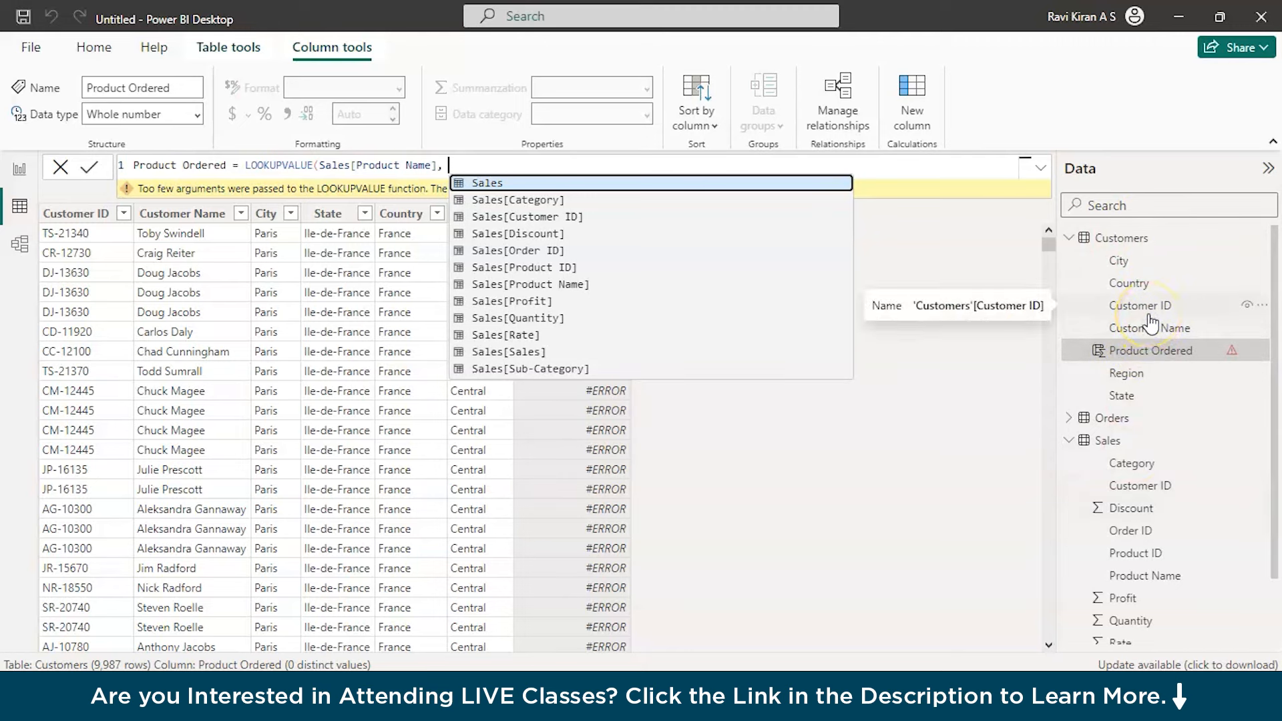
scroll(1150, 324, "down", 1)
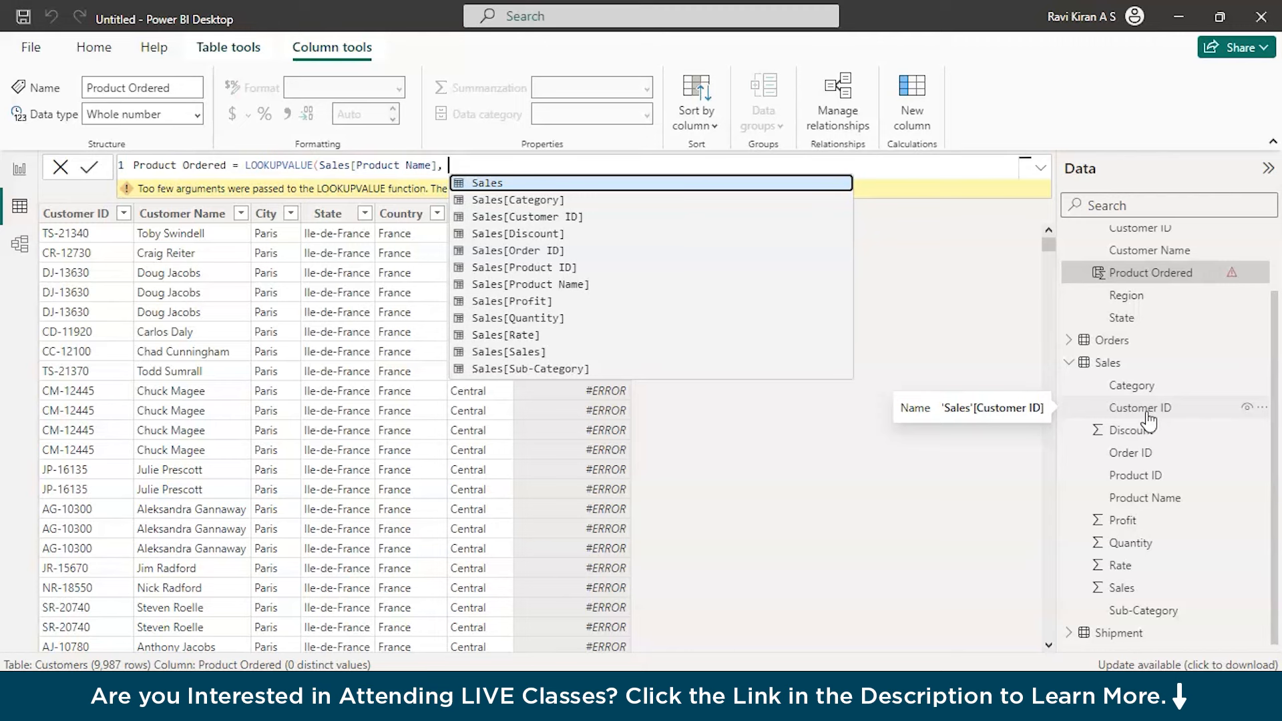
left_click(1095, 363)
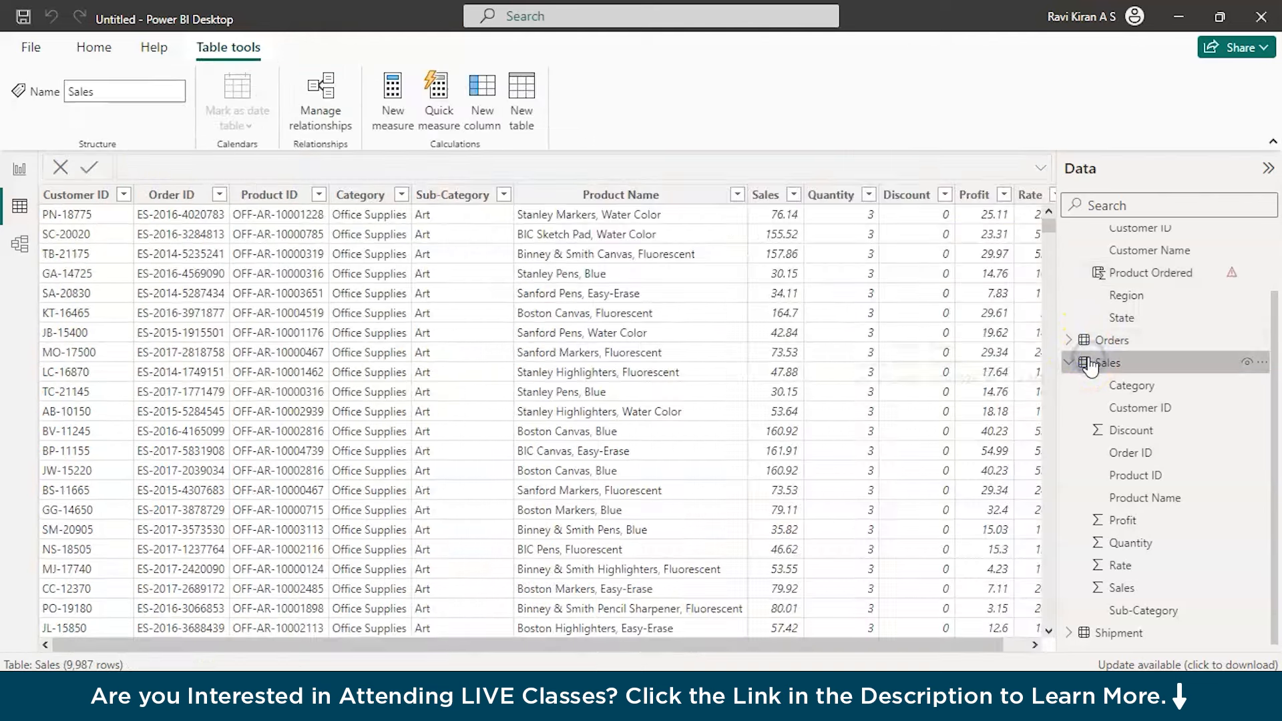
left_click(588, 196)
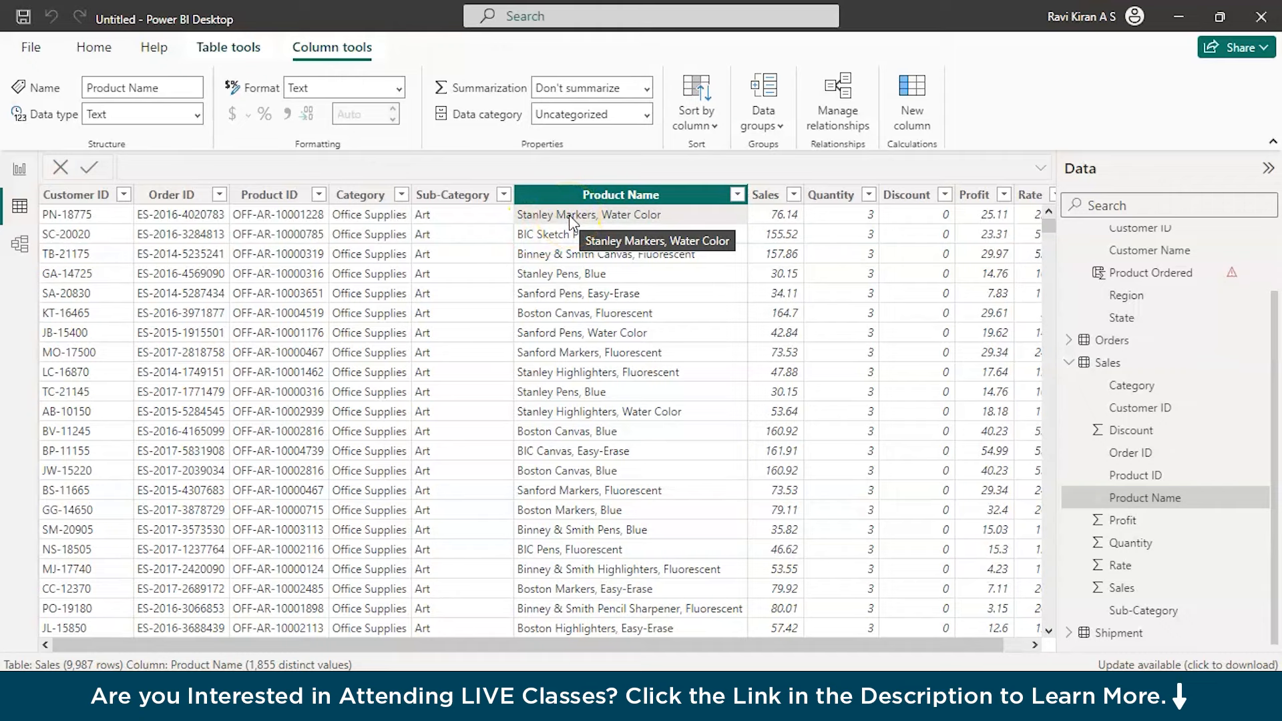
Step: Compare the Product Name and Customer ID columns in the rows of the Sales table
double_click(1110, 273)
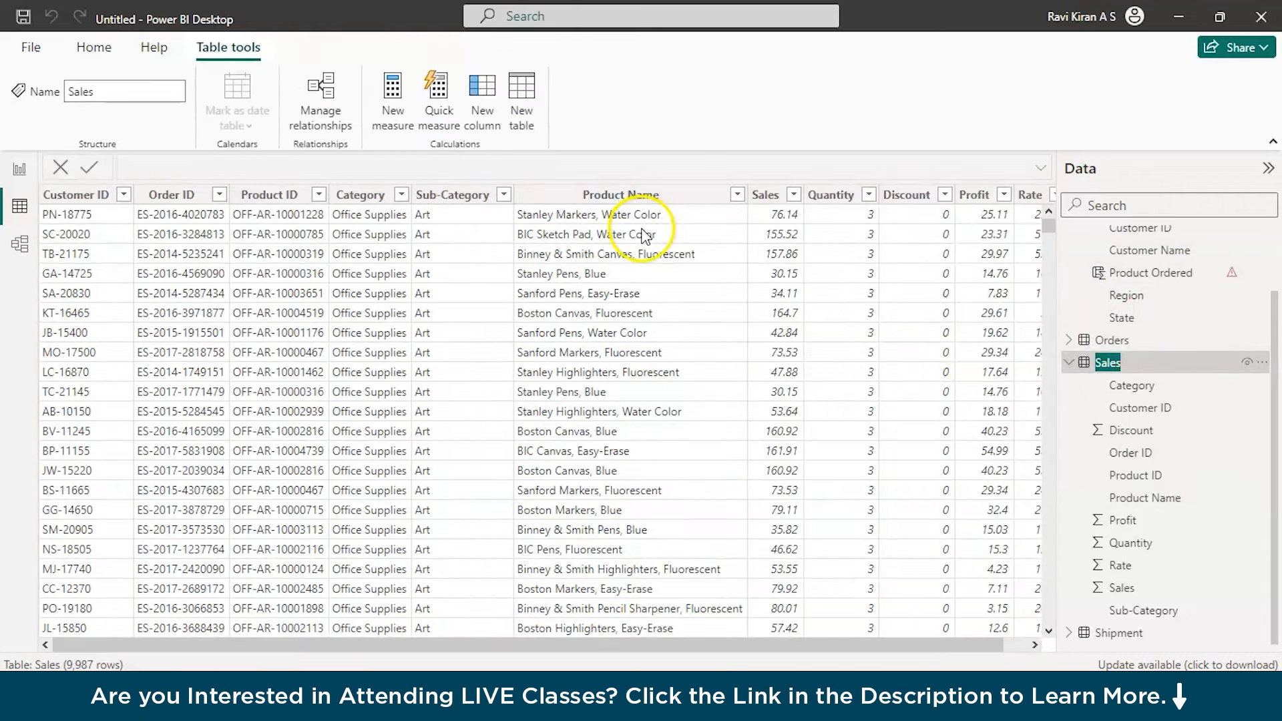
left_click(645, 223)
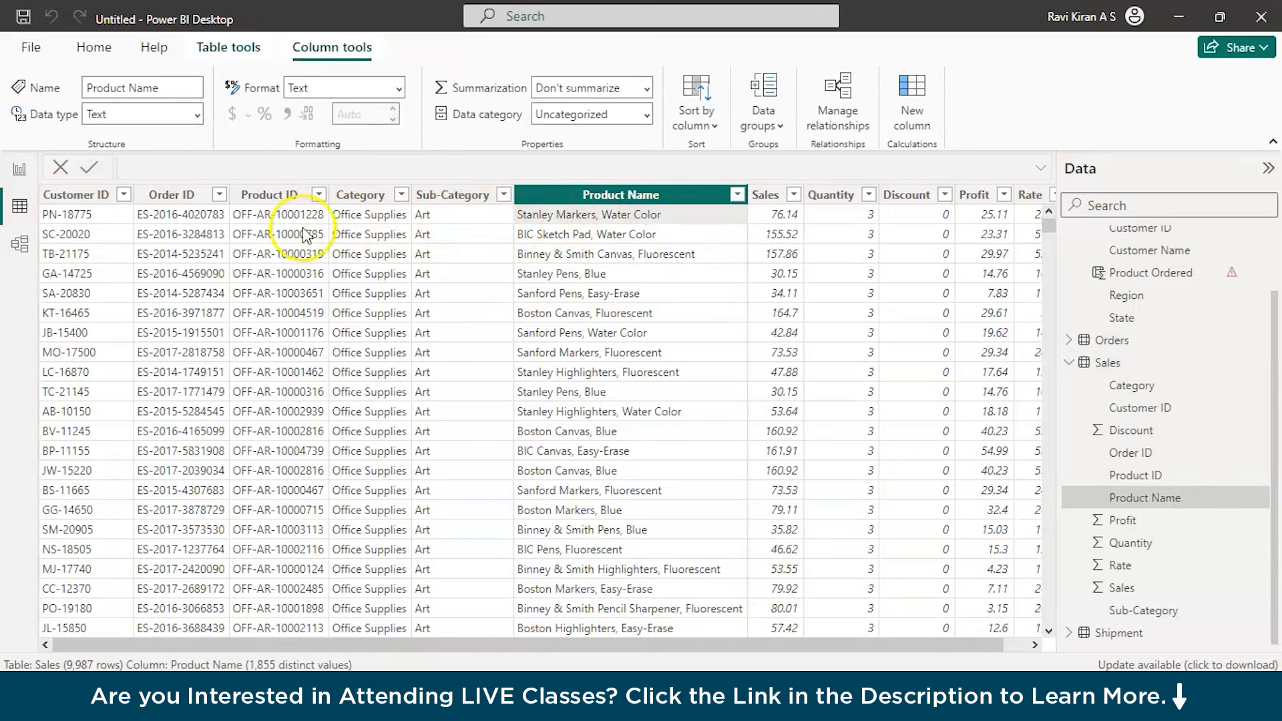
left_click(118, 219)
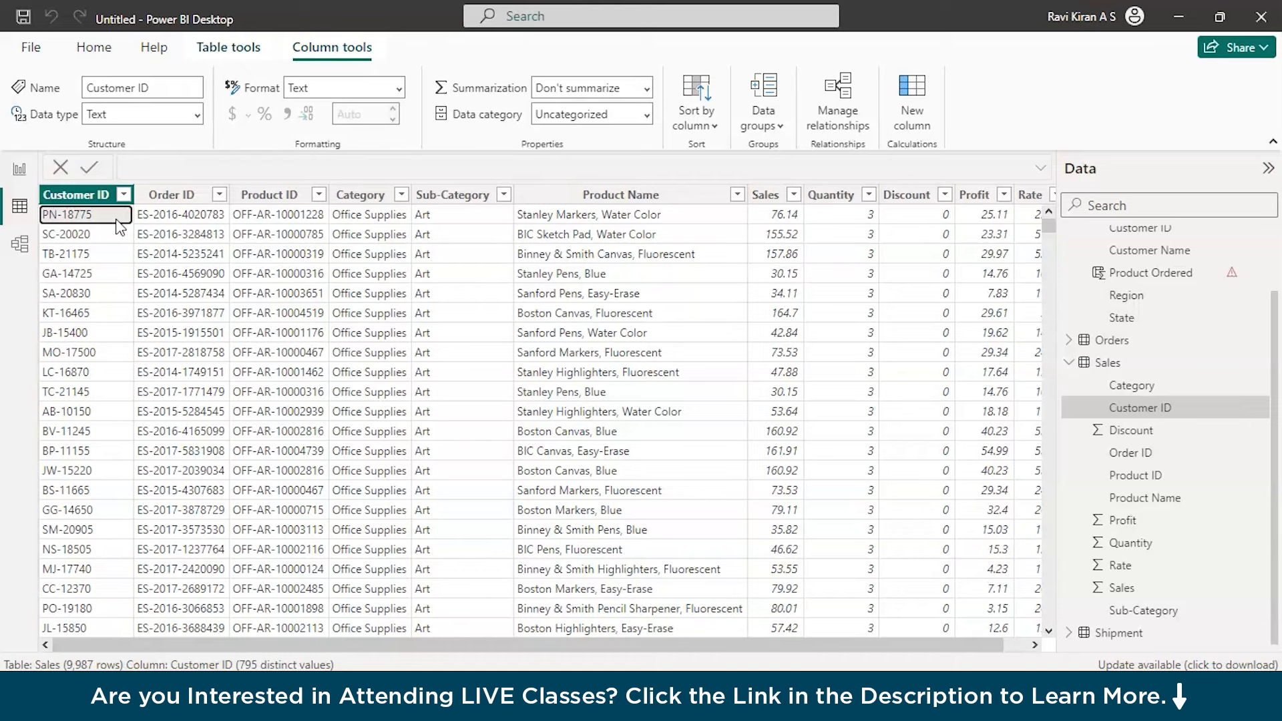
Step: Add Sales[Customer ID] as the search column in the LOOKUPVALUE formula of the Product Ordered column, followed by a comma
left_click(1160, 279)
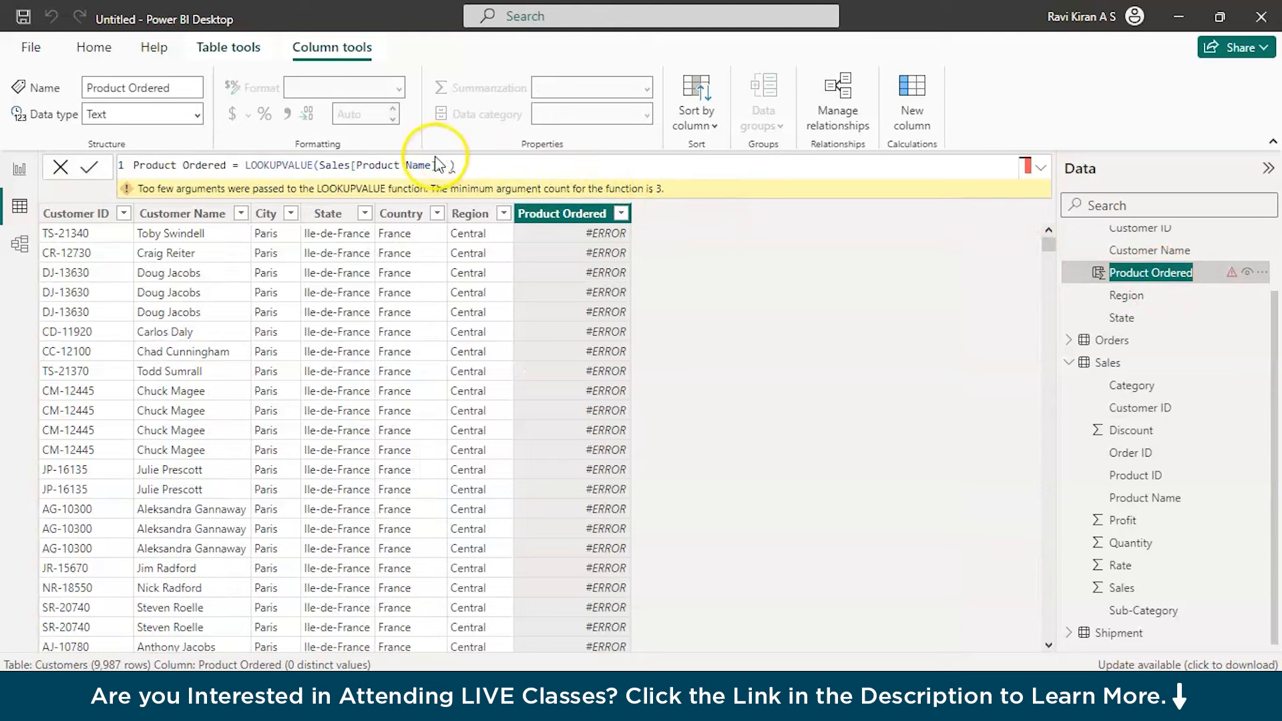
left_click(435, 161)
type(",")
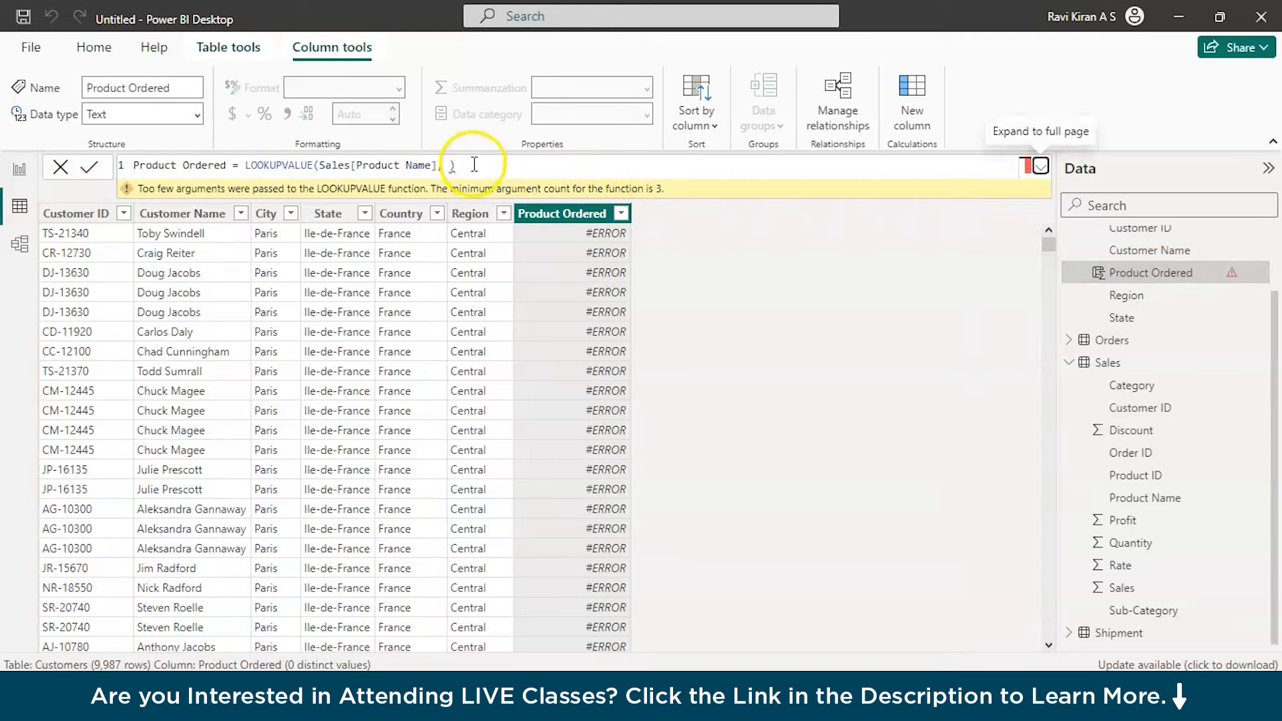
left_click(474, 163)
type("sa")
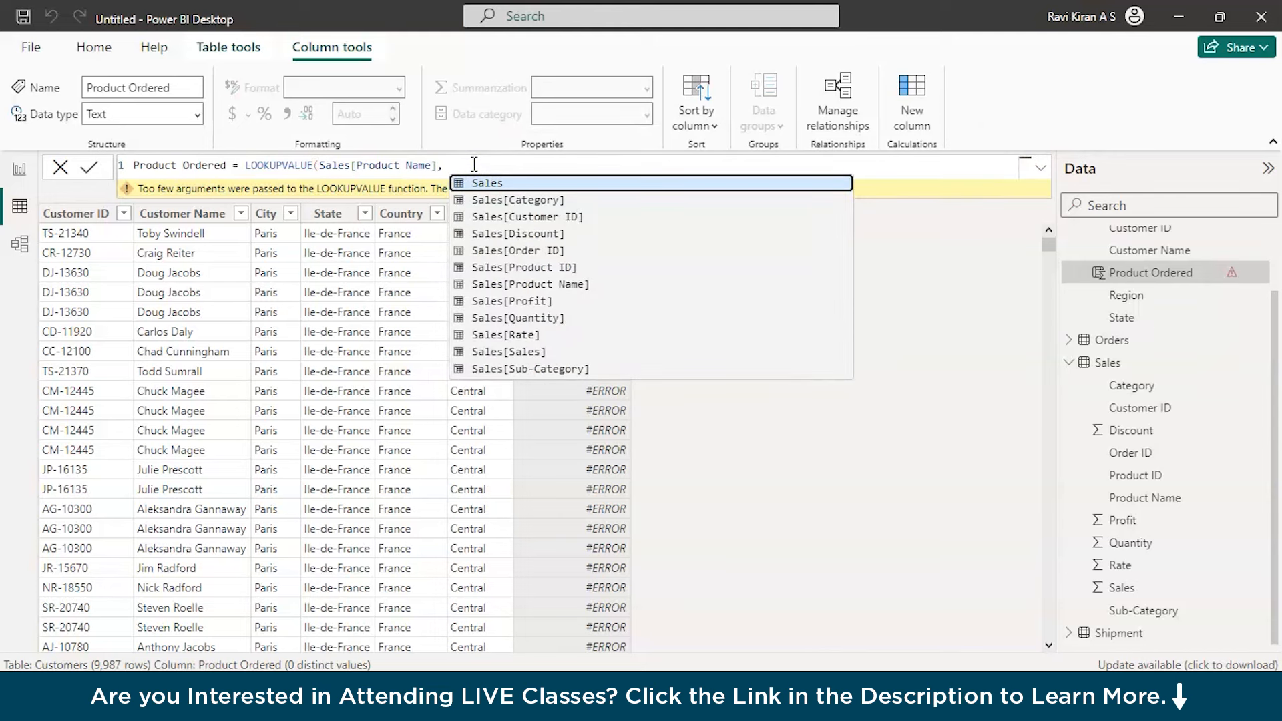
type("le")
key("Down")
key("Down")
key("Down")
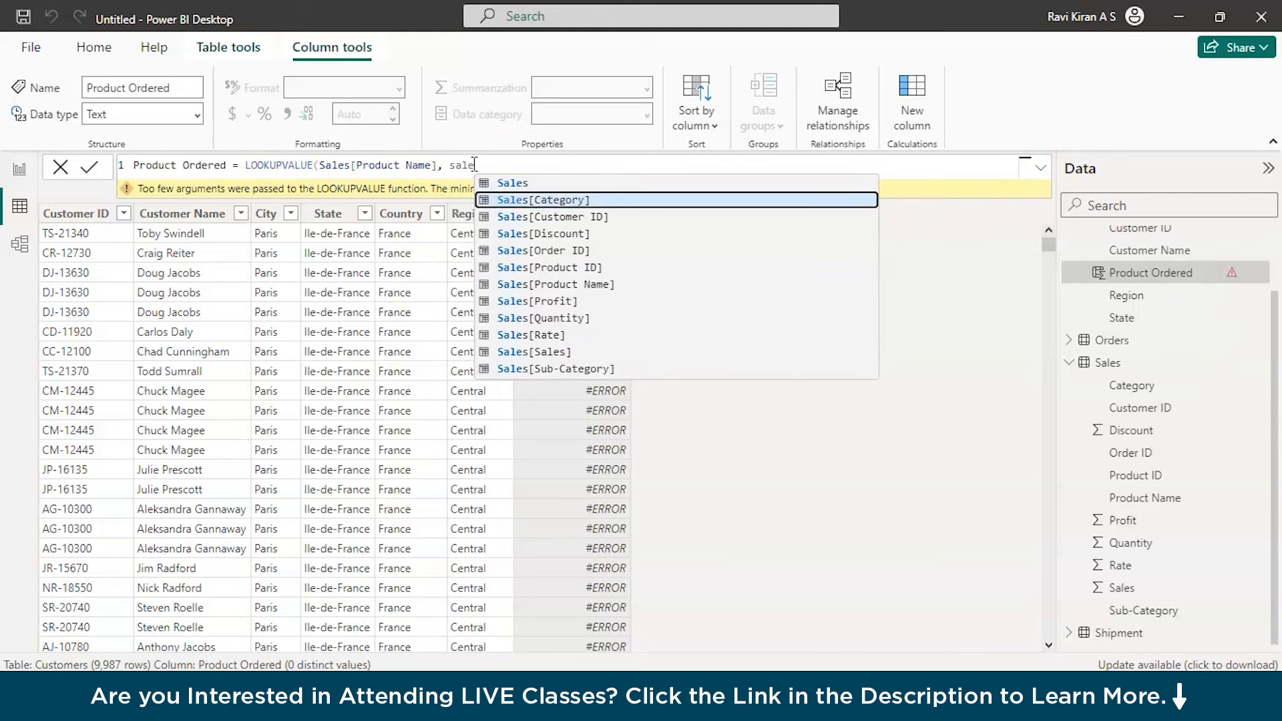
key("Up")
key("Tab")
type(",")
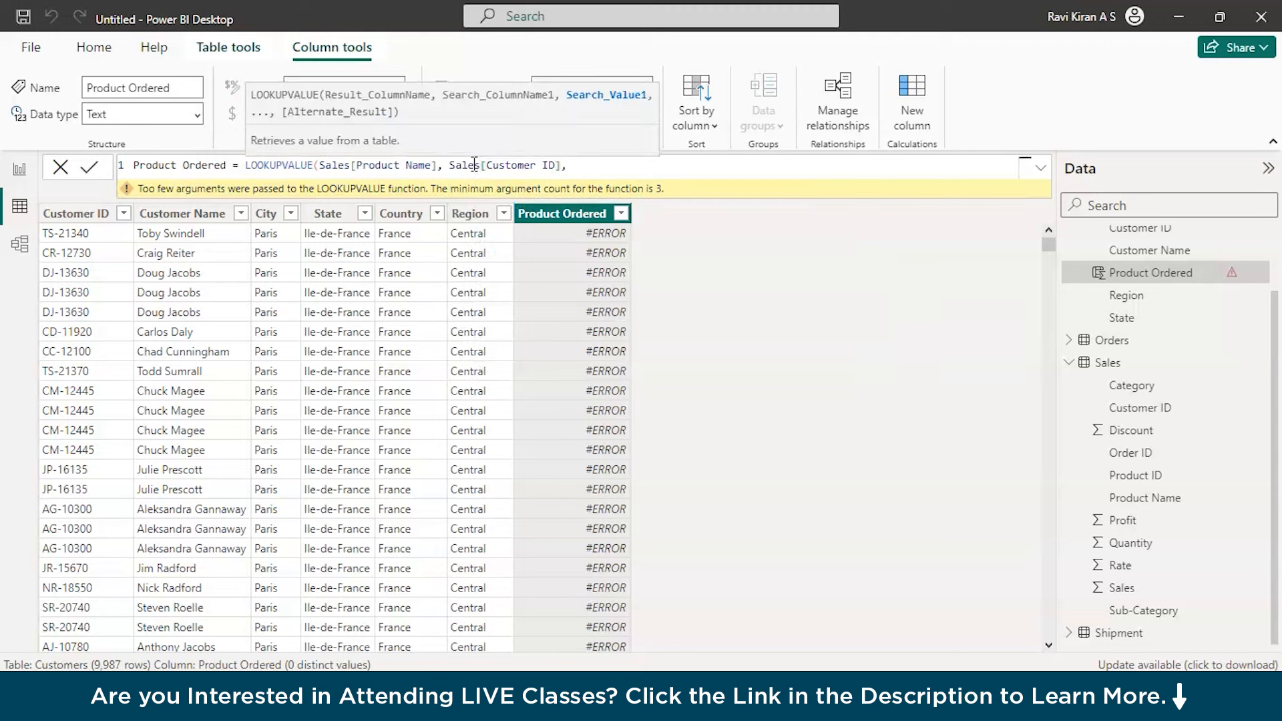
Step: Try to complete the LOOKUPVALUE formula with Customers[Customer ID] as the search value, and apply it to the Product Ordered column
left_click(587, 164)
key("BackSpace")
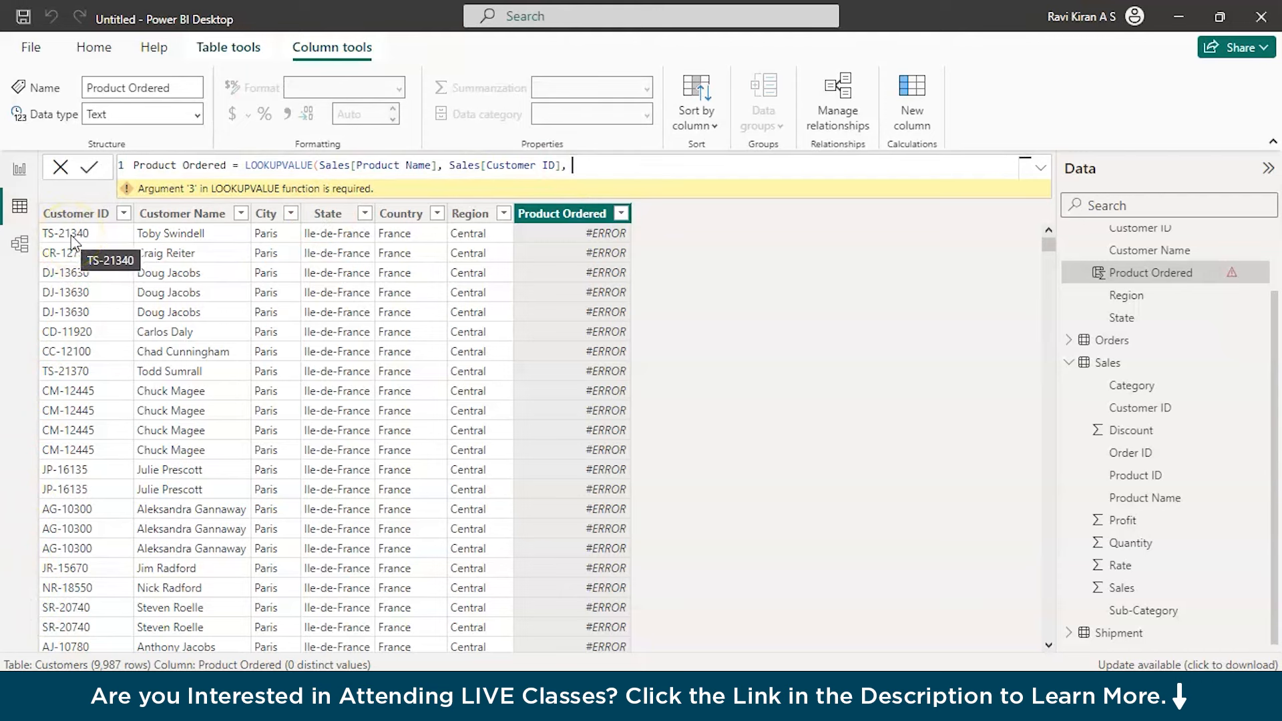
type("cu")
key("Down")
key("Down")
key("Down")
key("Down")
key("Down")
key("Down")
key("Down")
key("Tab")
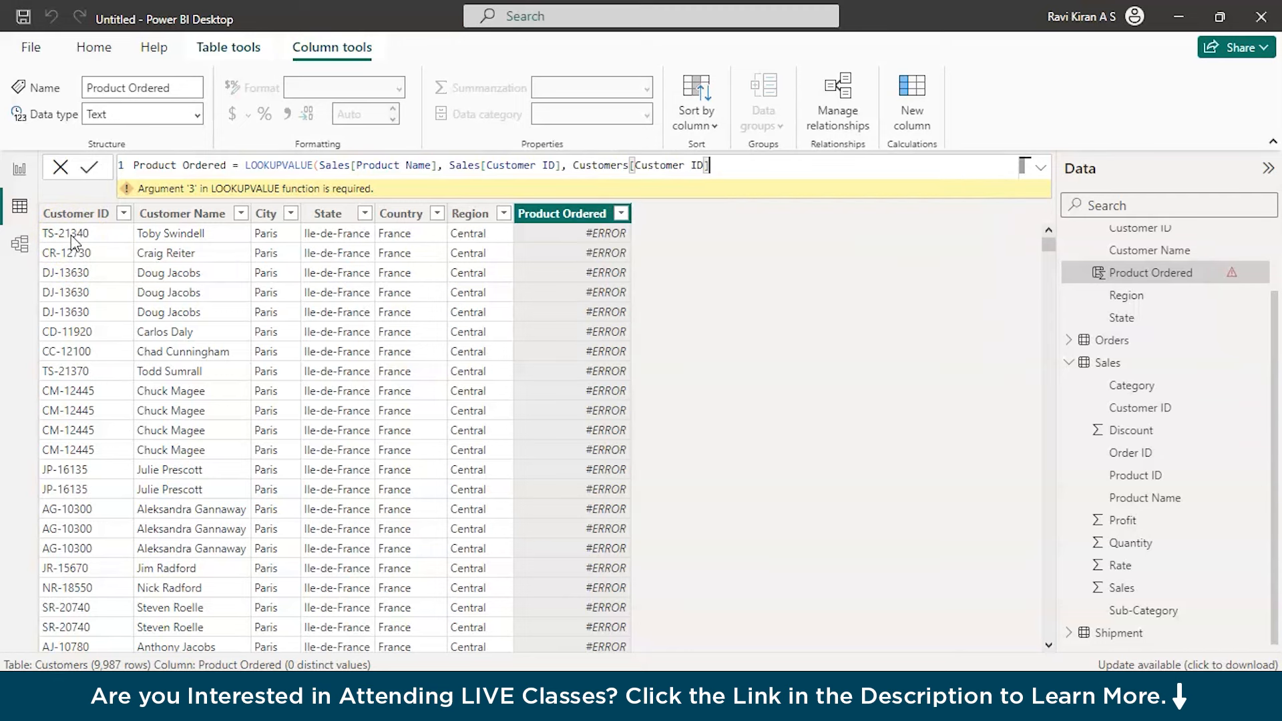
type(")")
key("Return")
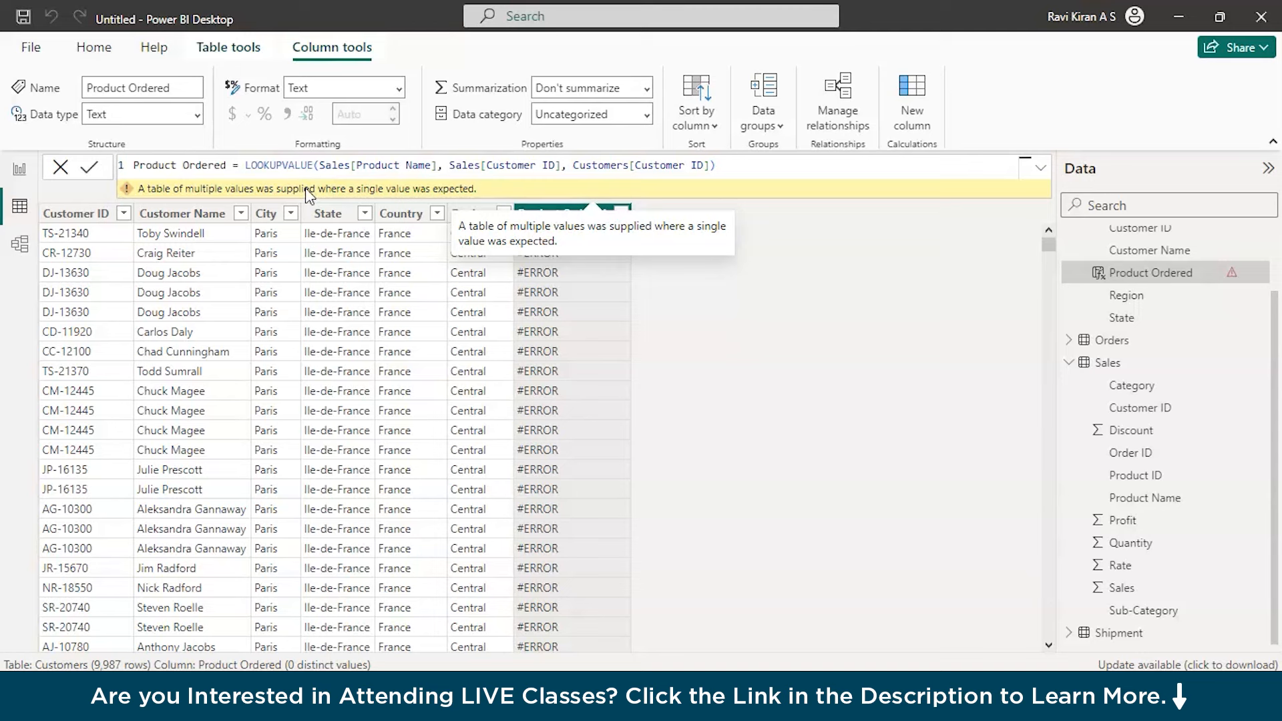
Step: Replace the LOOKUPVALUE expression of Product Ordered with CALCULATE(FIRSTNONBLANK(Sales[Product Name],1),FILTER(ALL(Sales), Customers[Customer ID]=Sales[Customer ID]))
left_click_drag(245, 164, 738, 143)
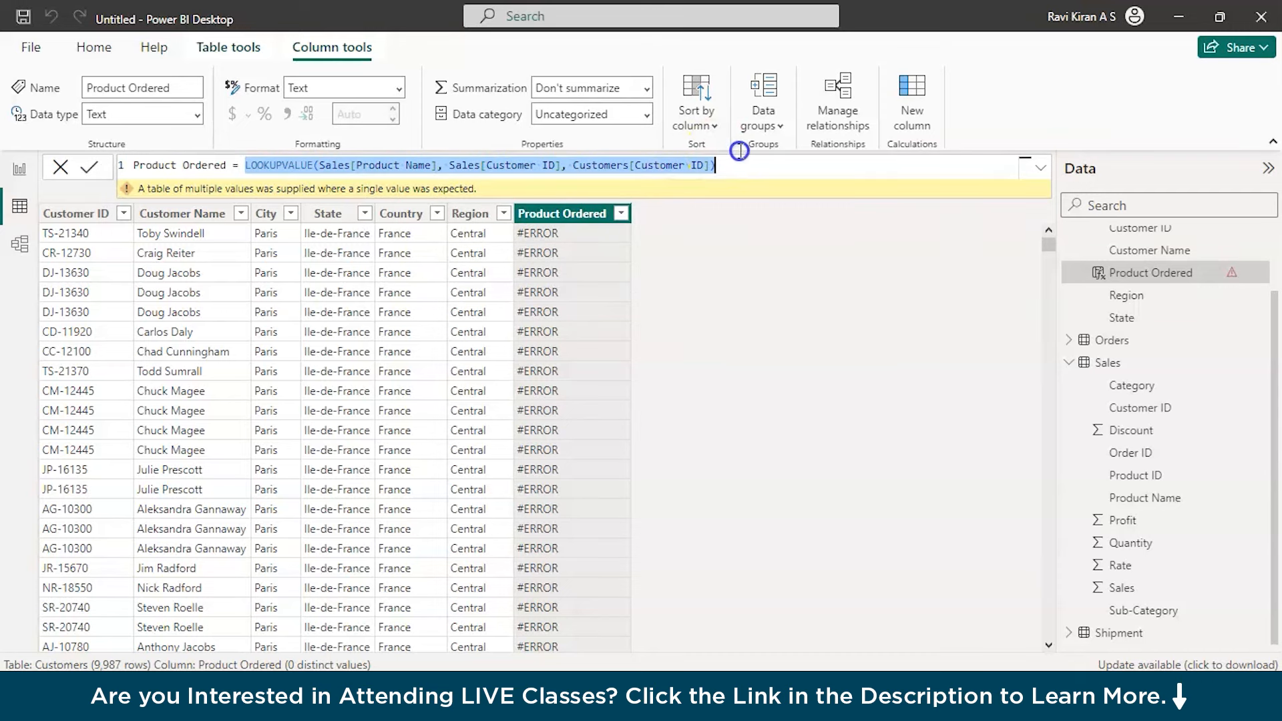
type("ct Ordered = c")
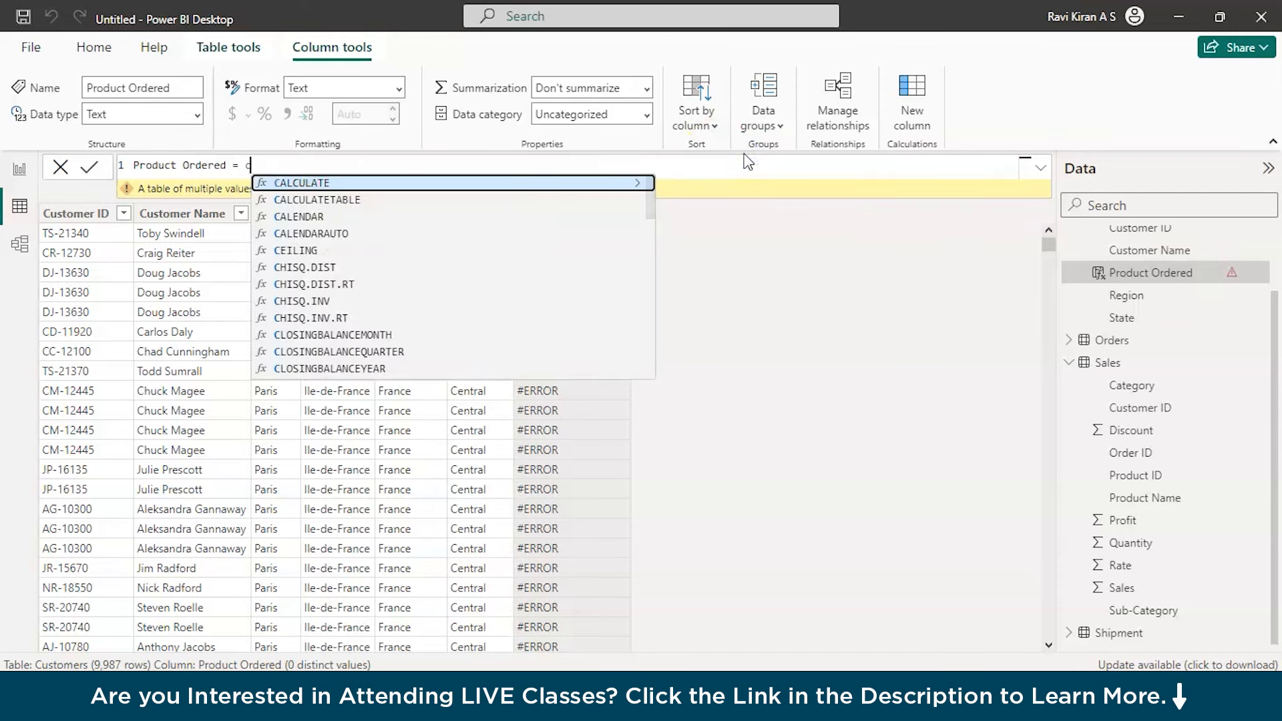
key("Tab")
left_click(326, 168)
type("n")
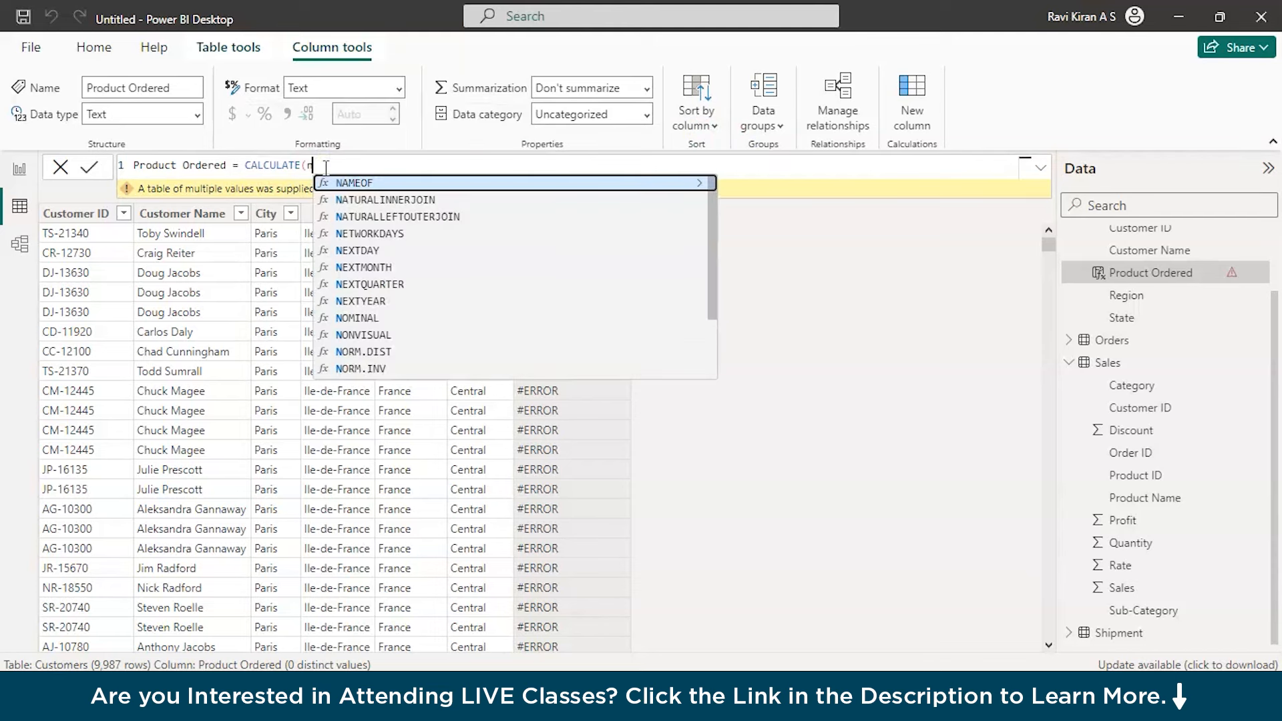
key("BackSpace")
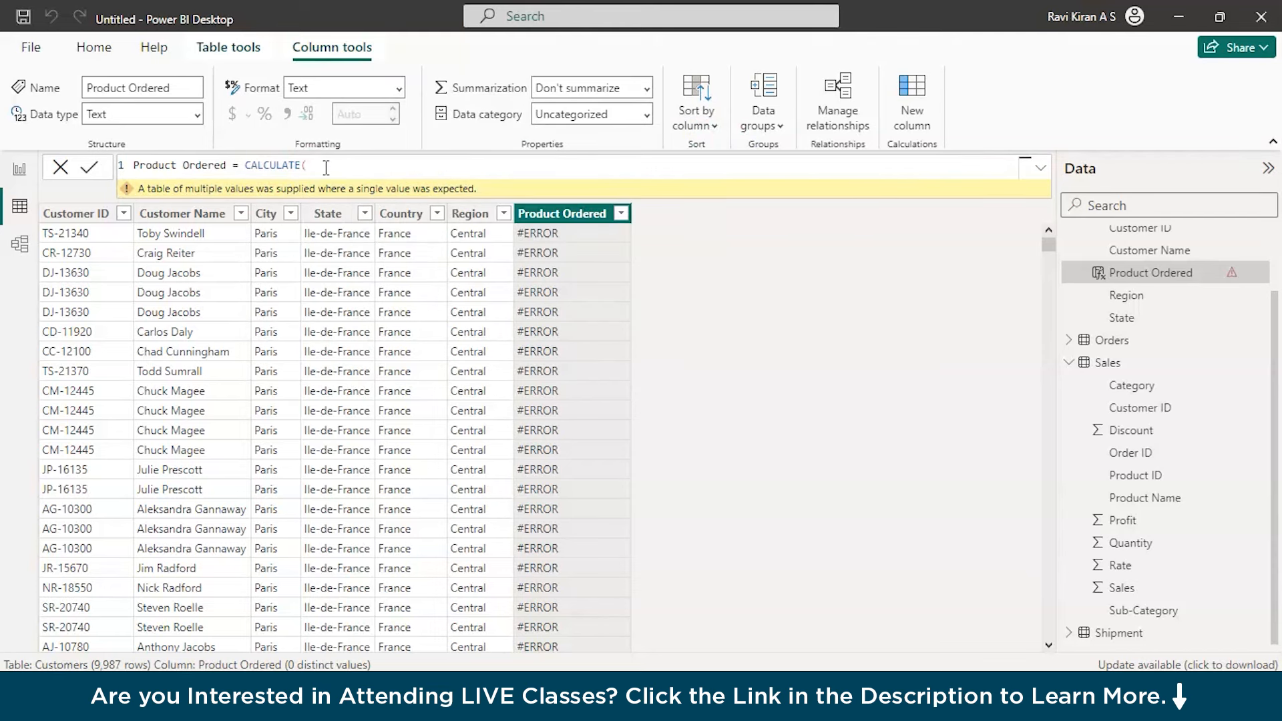
type("fir")
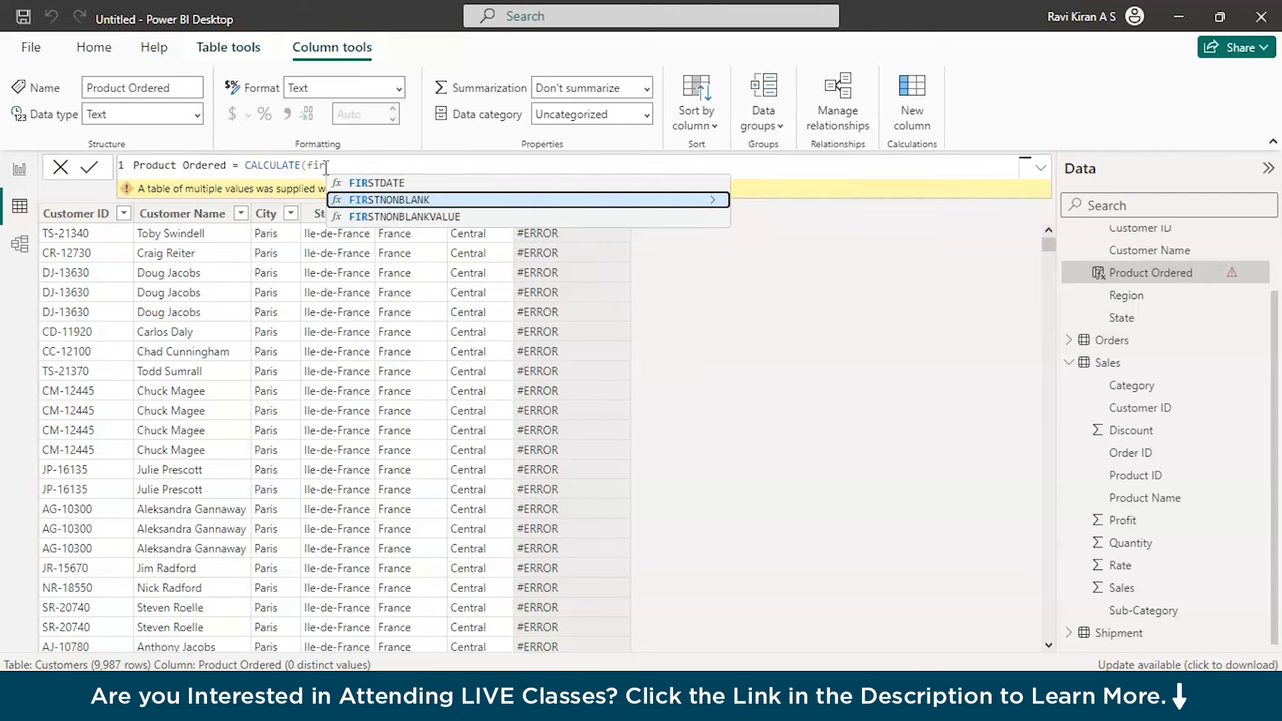
key("Tab")
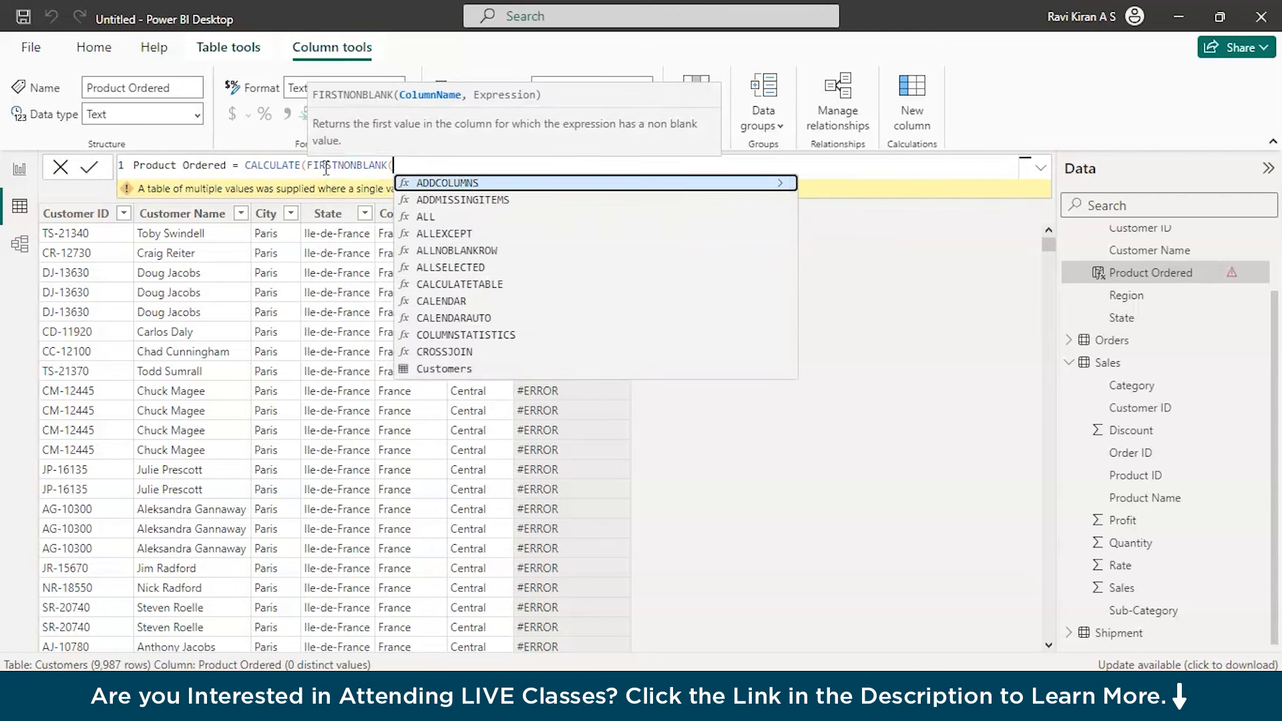
left_click_drag(243, 165, 427, 165)
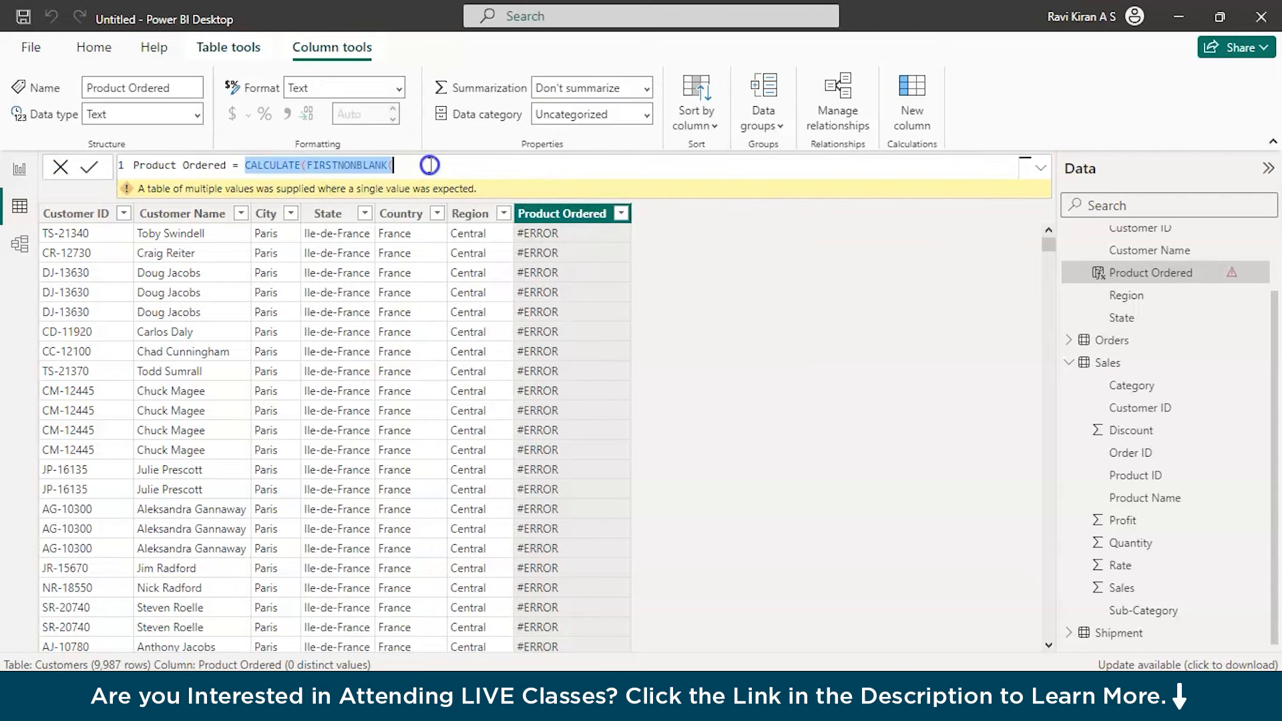
type("CALCULATE(FIRSTNONBLANK(Sales[Product Name],1),FILTER(ALL(Sales), Customers[Customer ID]=Sales[Customer ID]))")
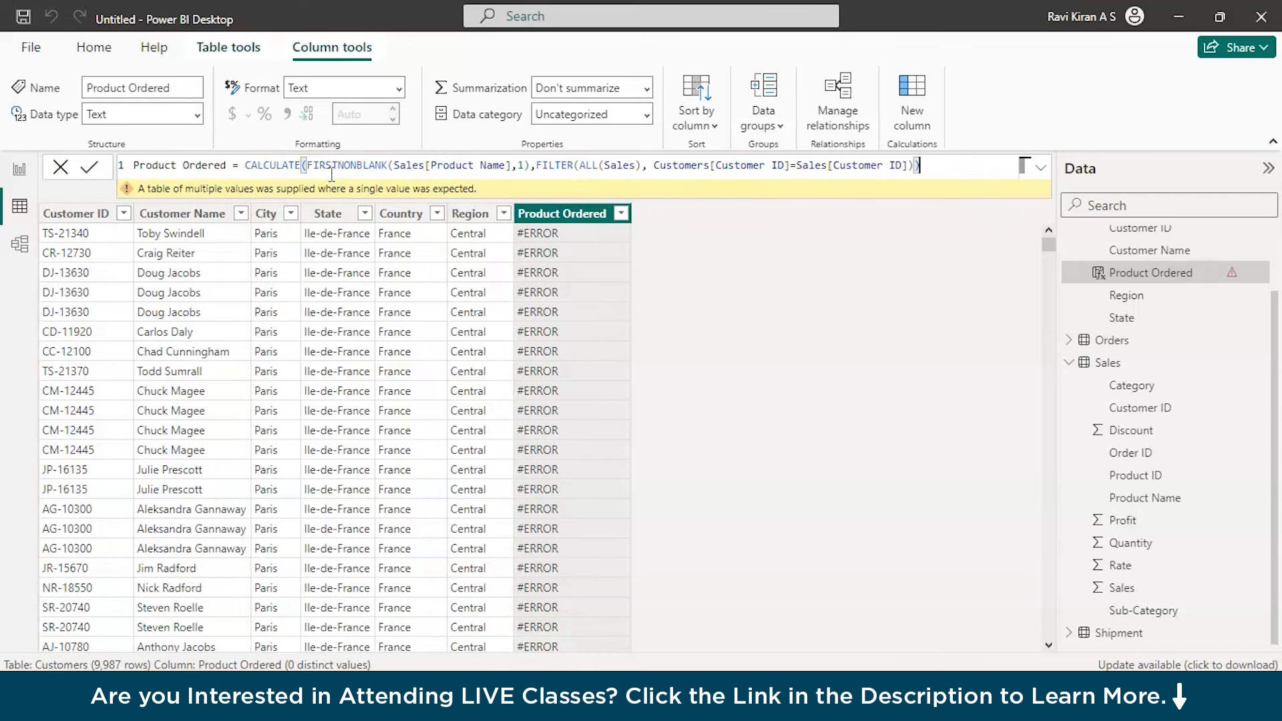
Step: Review the CALCULATE, FIRSTNONBLANK and FILTER parts of the formula, apply it, and check the Product Ordered column
double_click(267, 165)
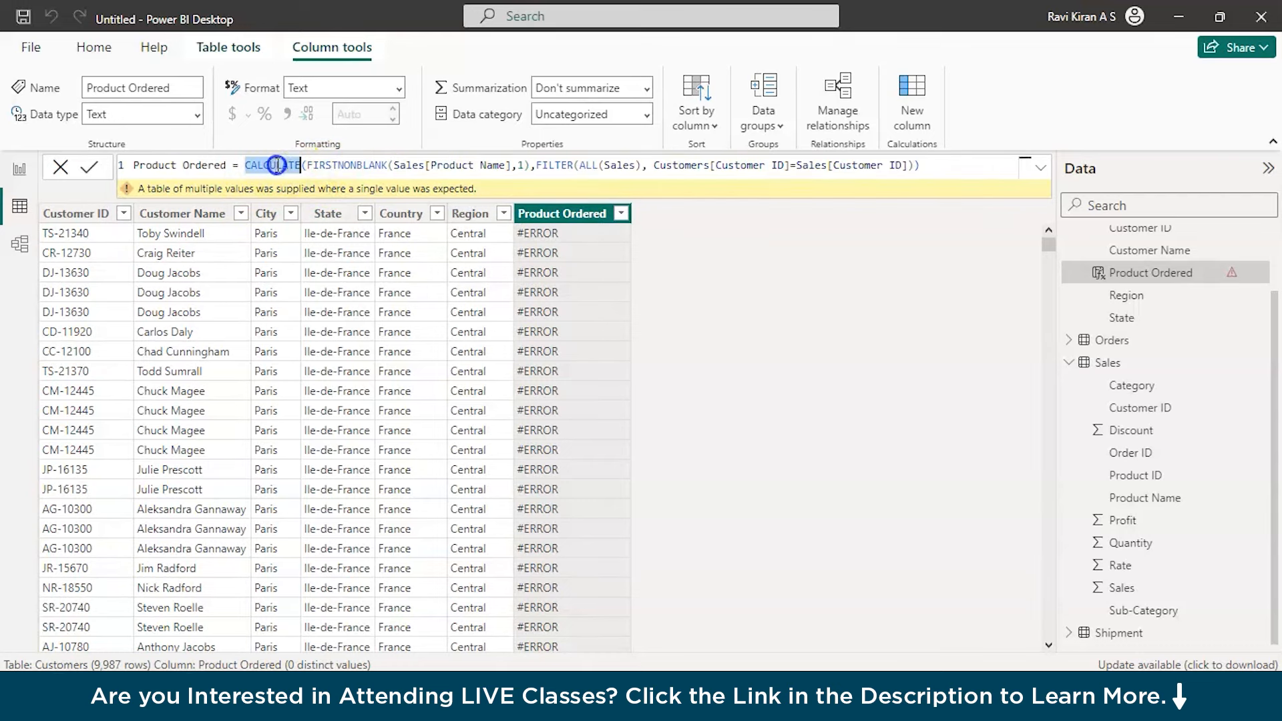
double_click(332, 166)
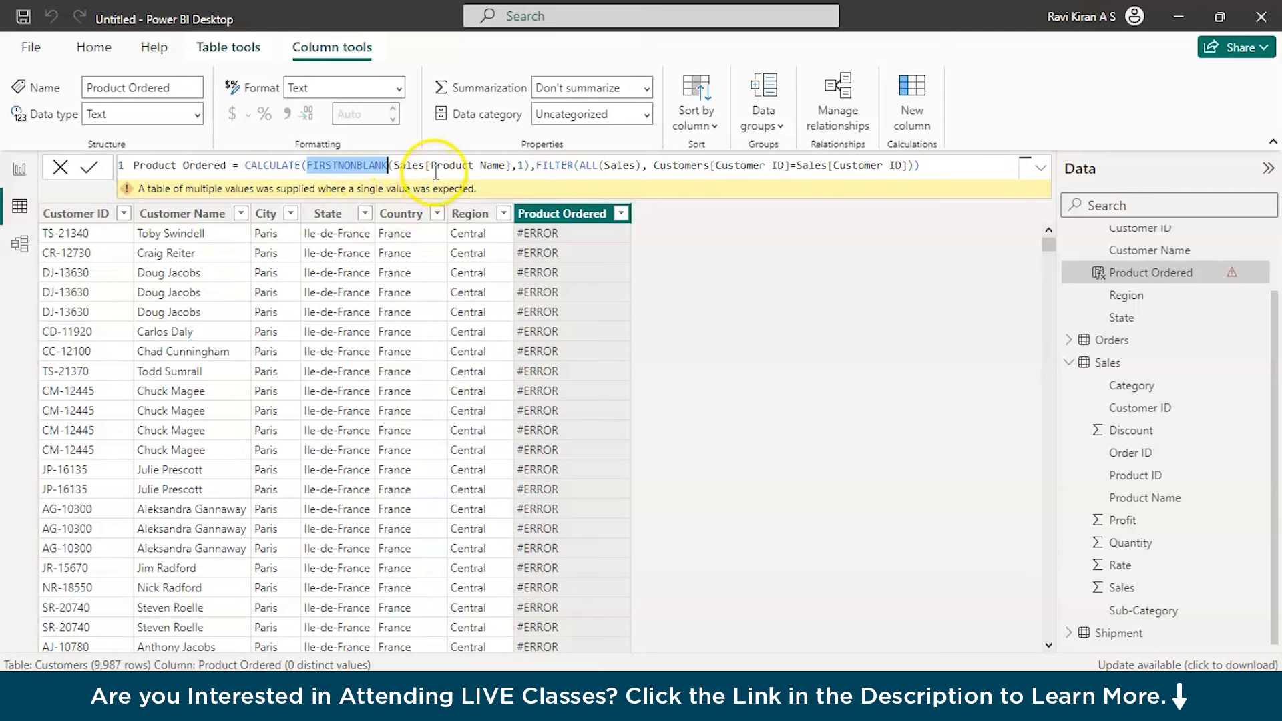
triple_click(438, 168)
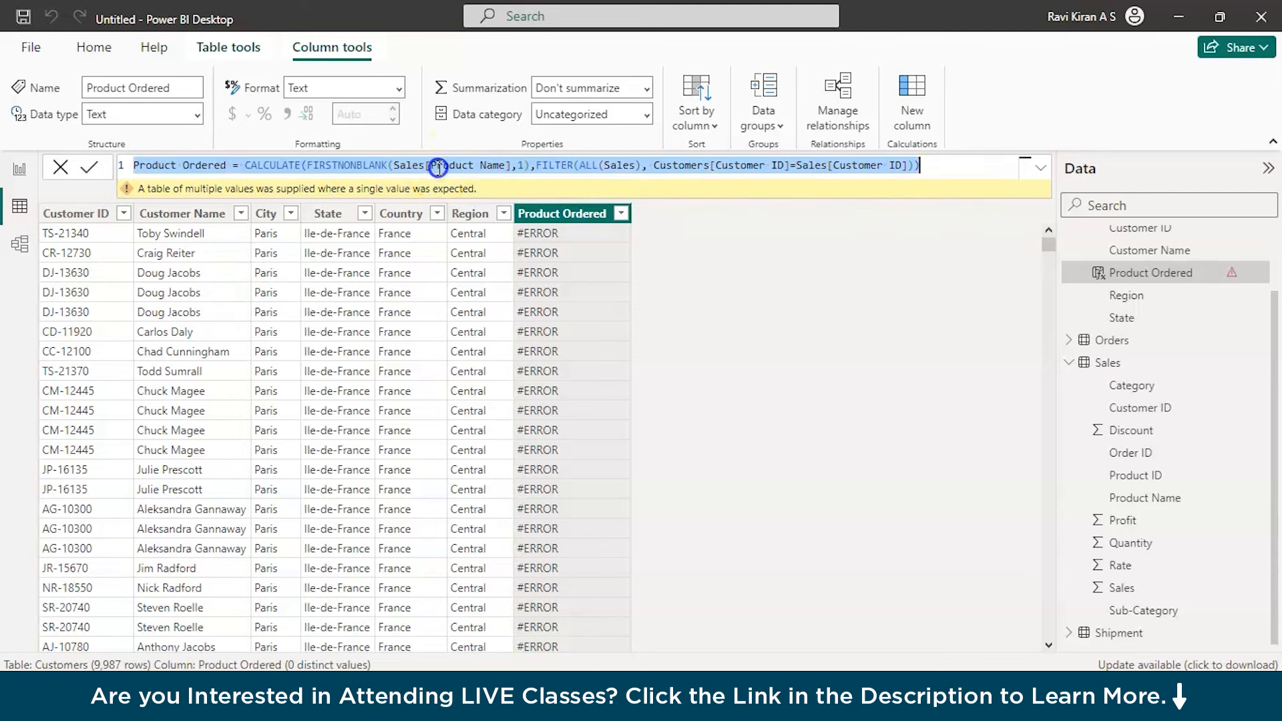
left_click(573, 165)
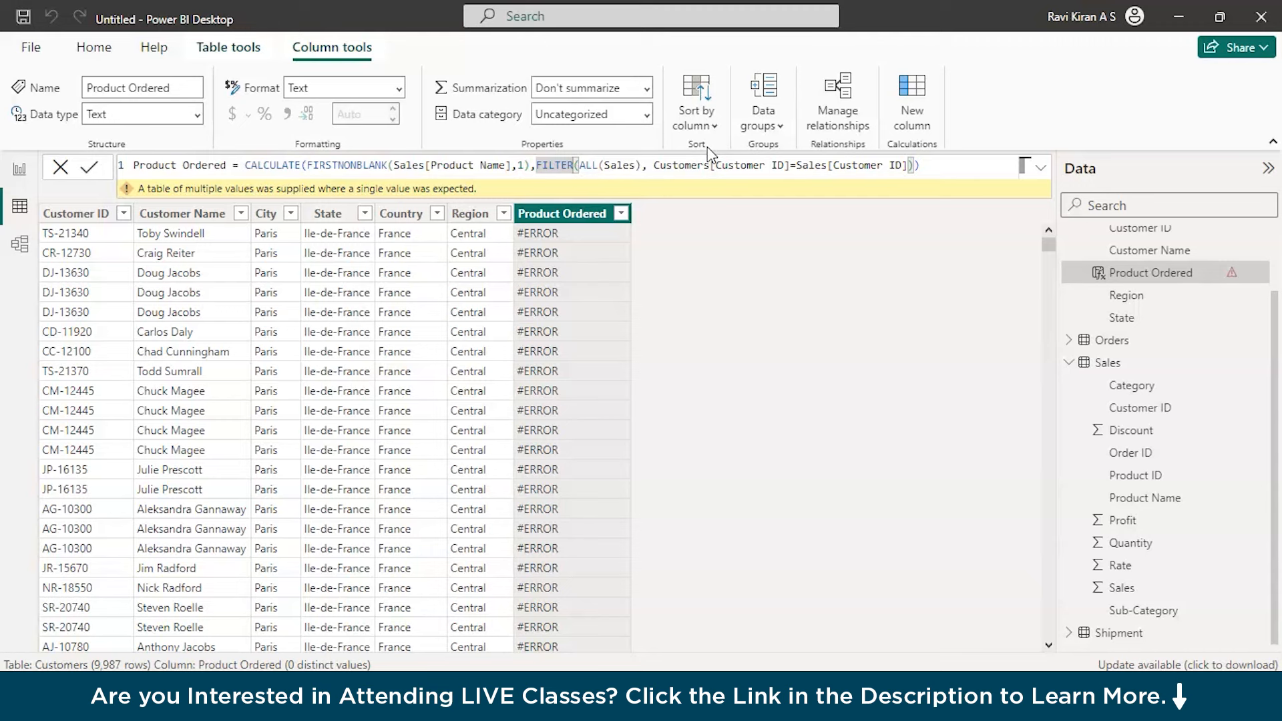
key("Return")
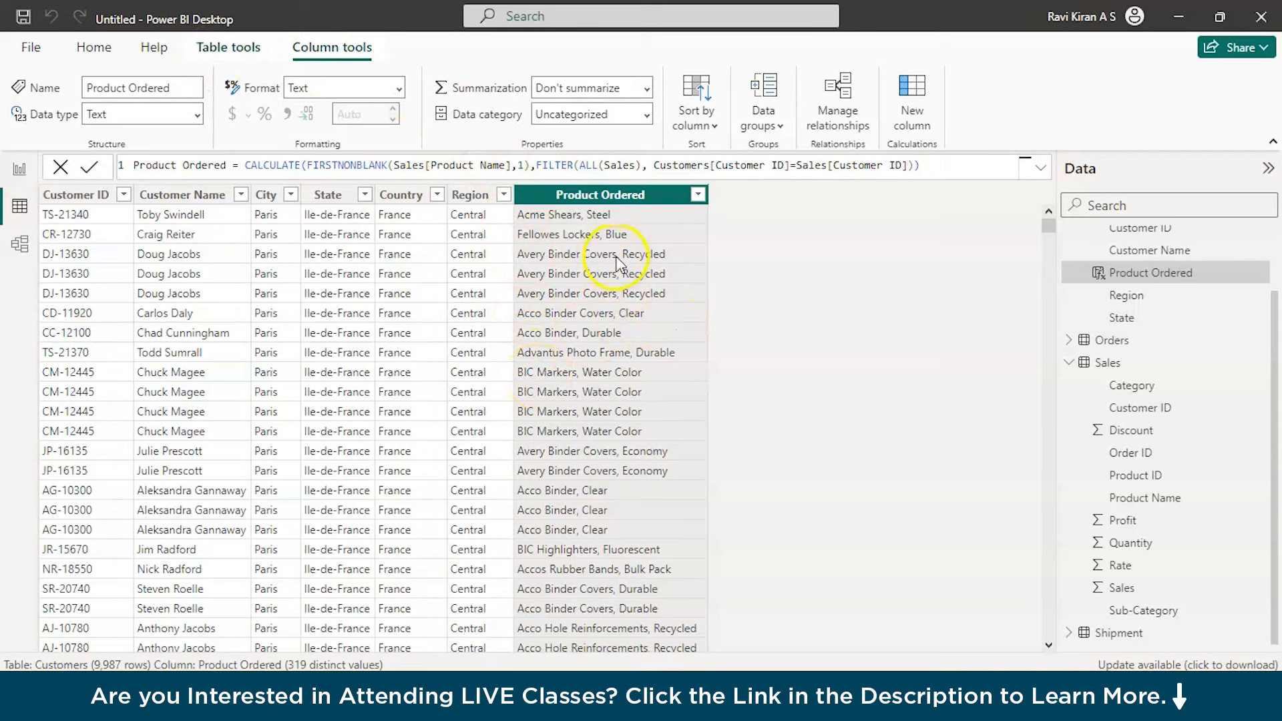
left_click(619, 213)
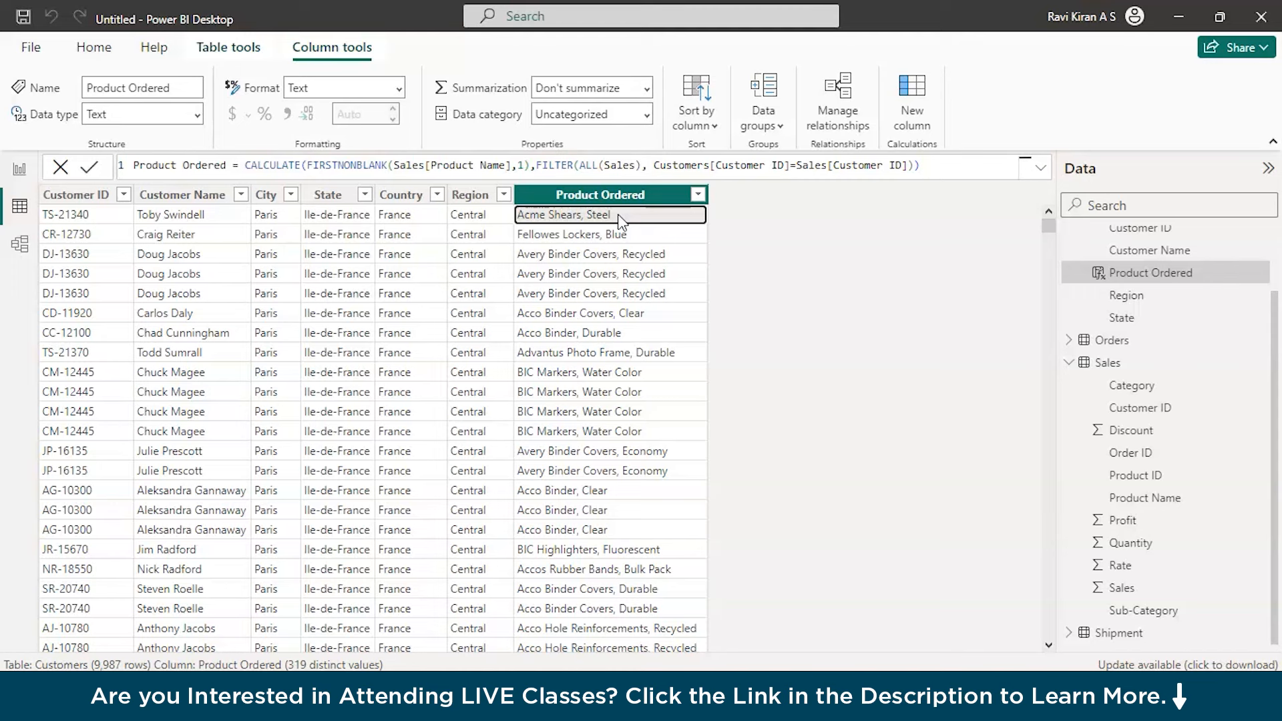
triple_click(485, 170)
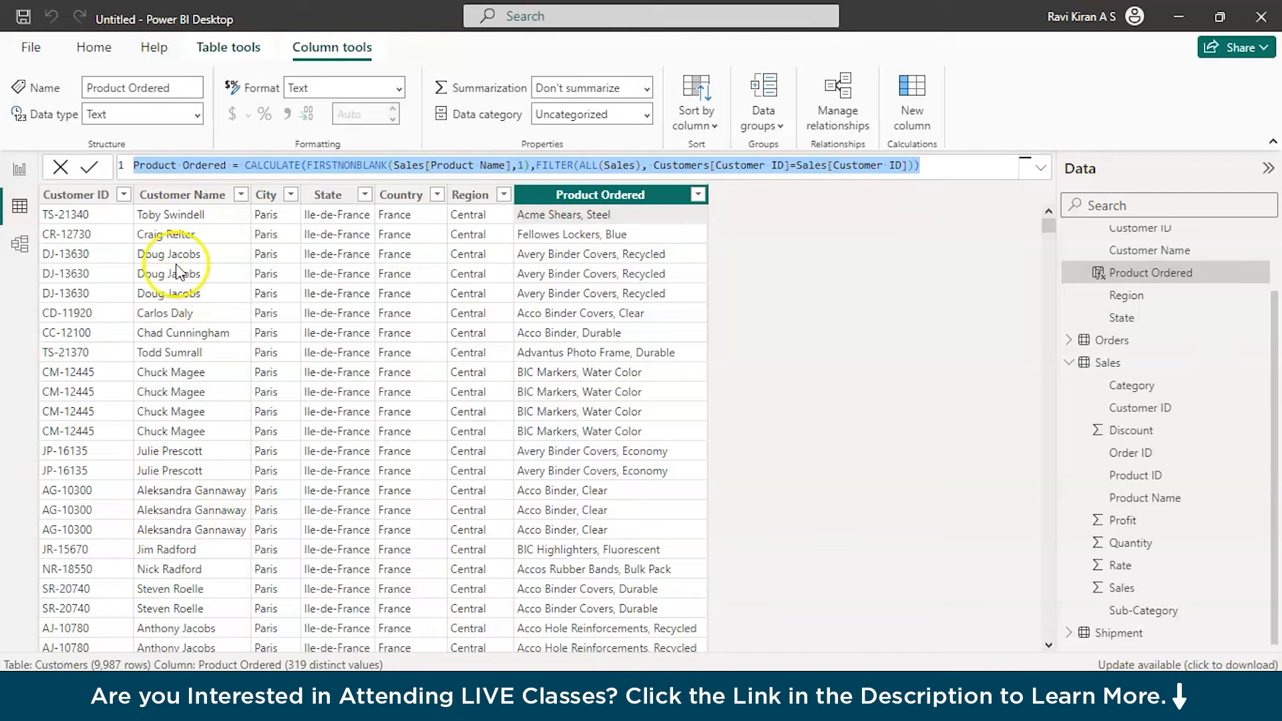
Step: Go to Page 1 of the report, expand the filter settings and view the sort options for page-level filters
left_click(26, 171)
left_click(191, 635)
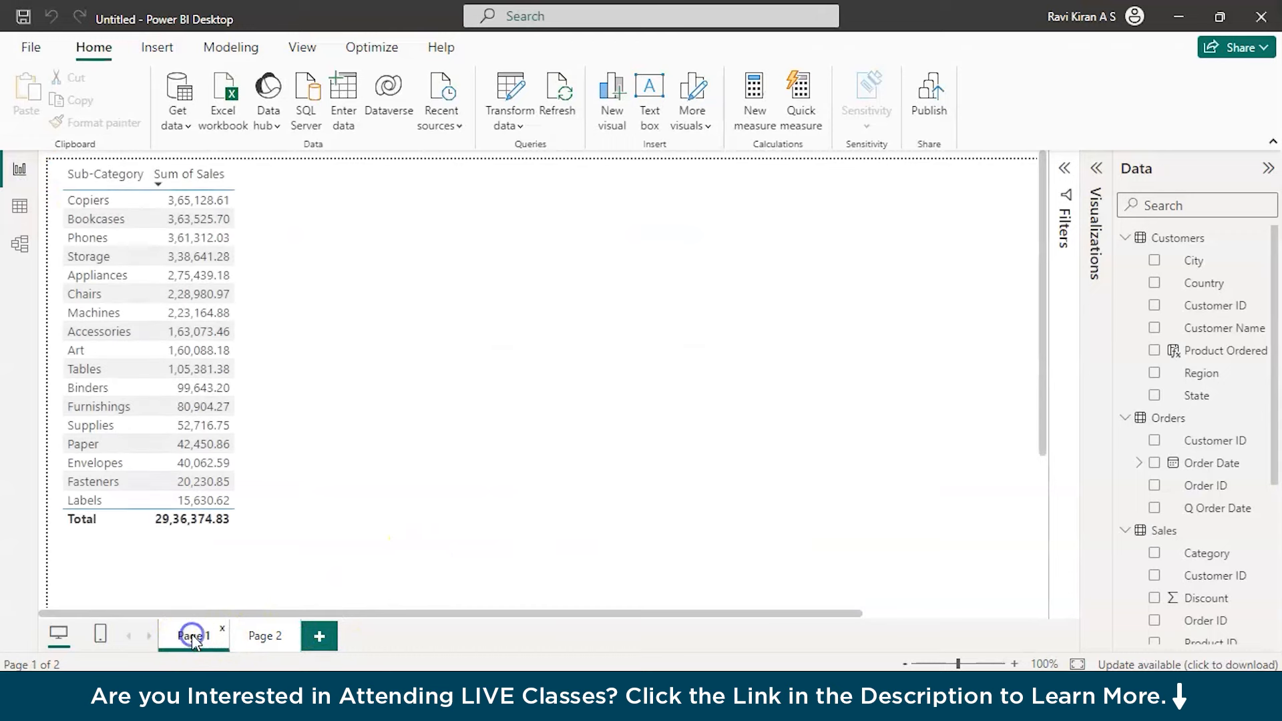
left_click(1065, 168)
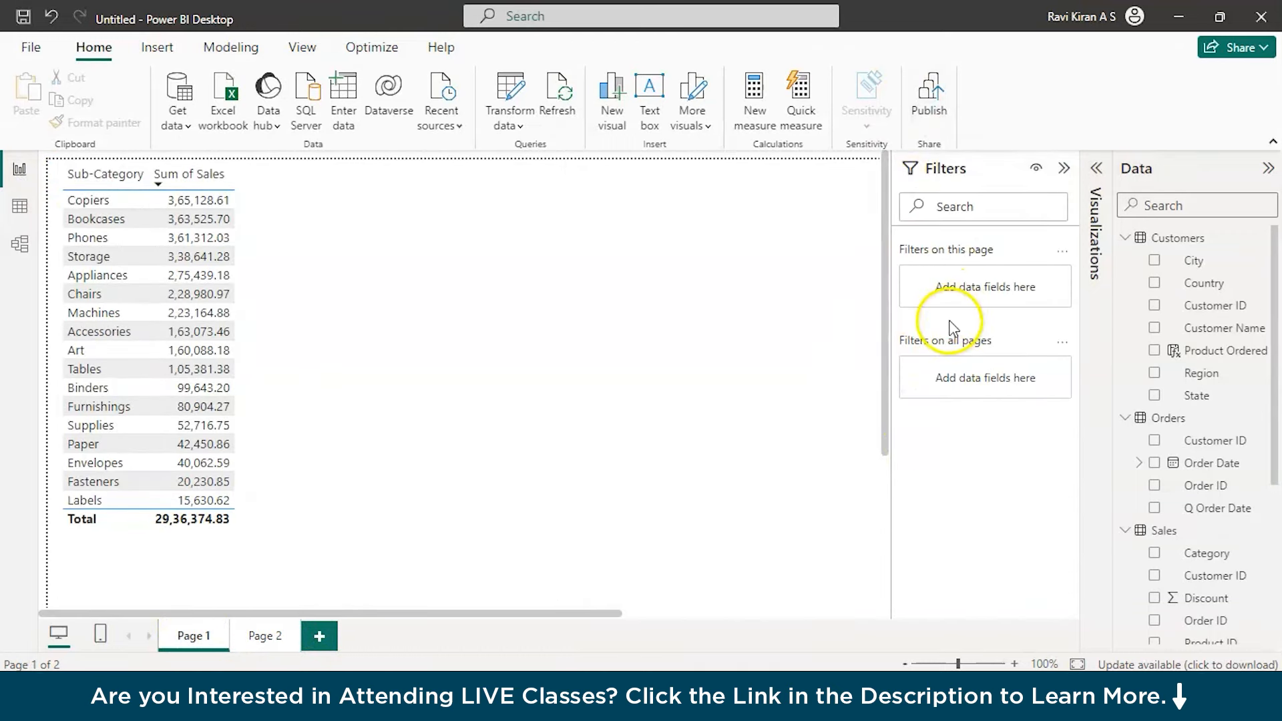
left_click(1063, 251)
left_click(1017, 504)
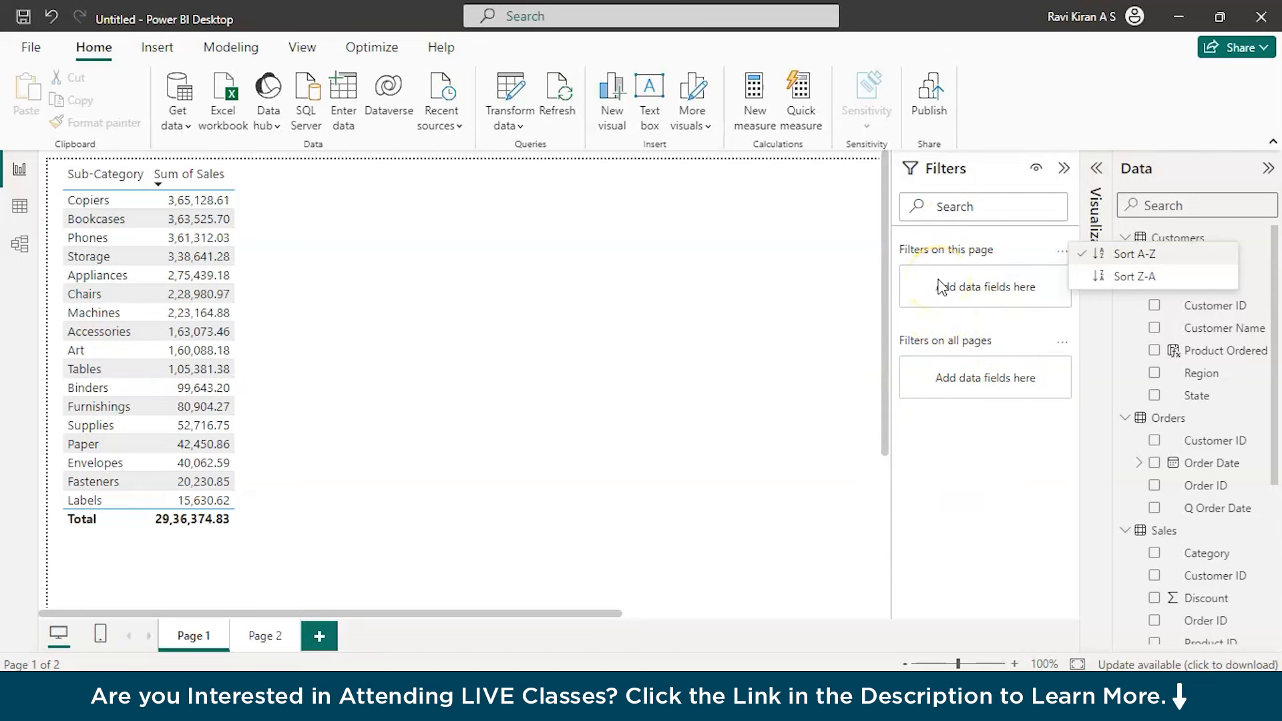
Step: Add a third page to the report and insert an empty donut chart on it
left_click(320, 637)
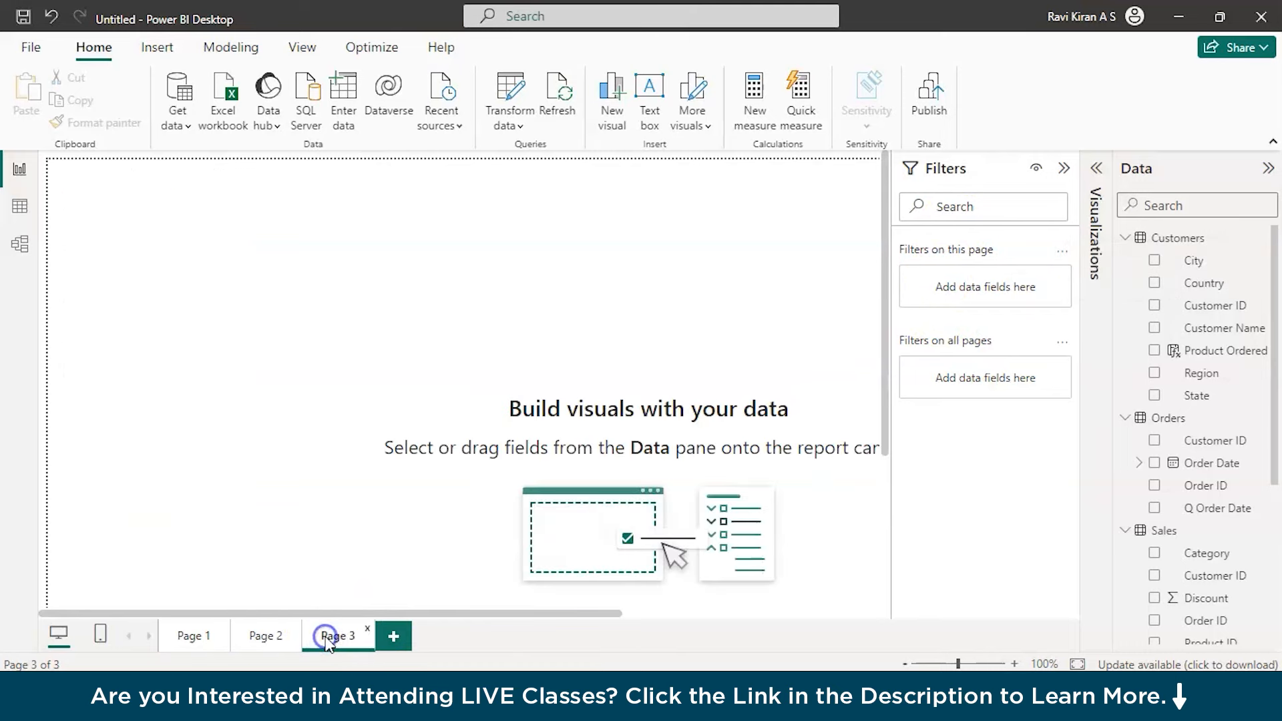
left_click(1195, 375)
left_click(1096, 168)
left_click(1060, 354)
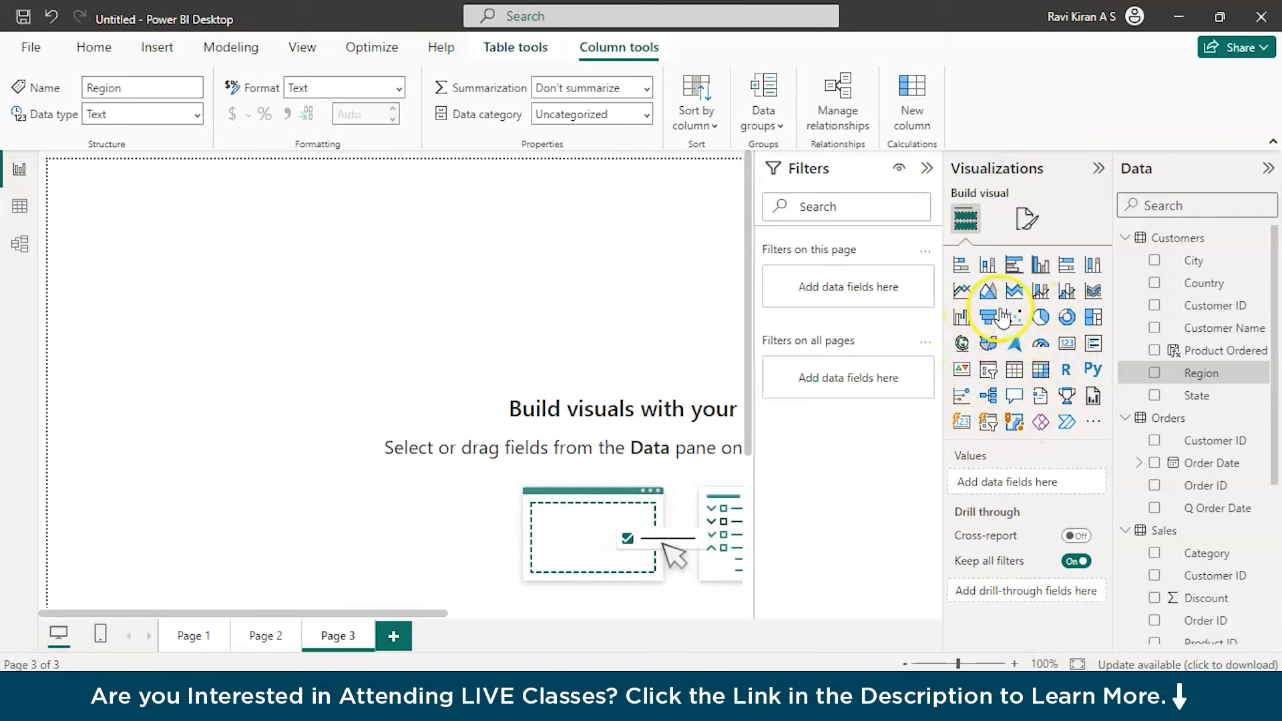
left_click(1067, 319)
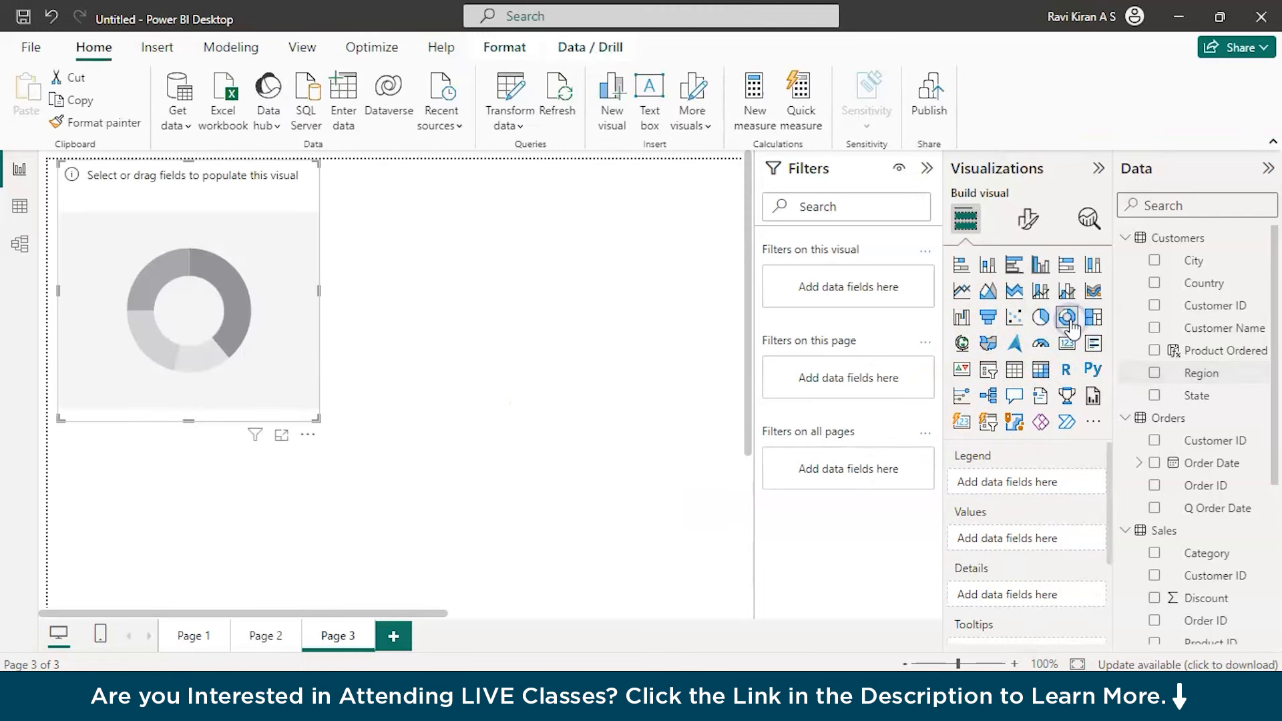
Step: Assign Customers Region as the donut chart's legend and Sales from the Sales table as its values, and enlarge the chart
left_click_drag(1199, 373, 1039, 482)
scroll(1173, 541, "down", 3)
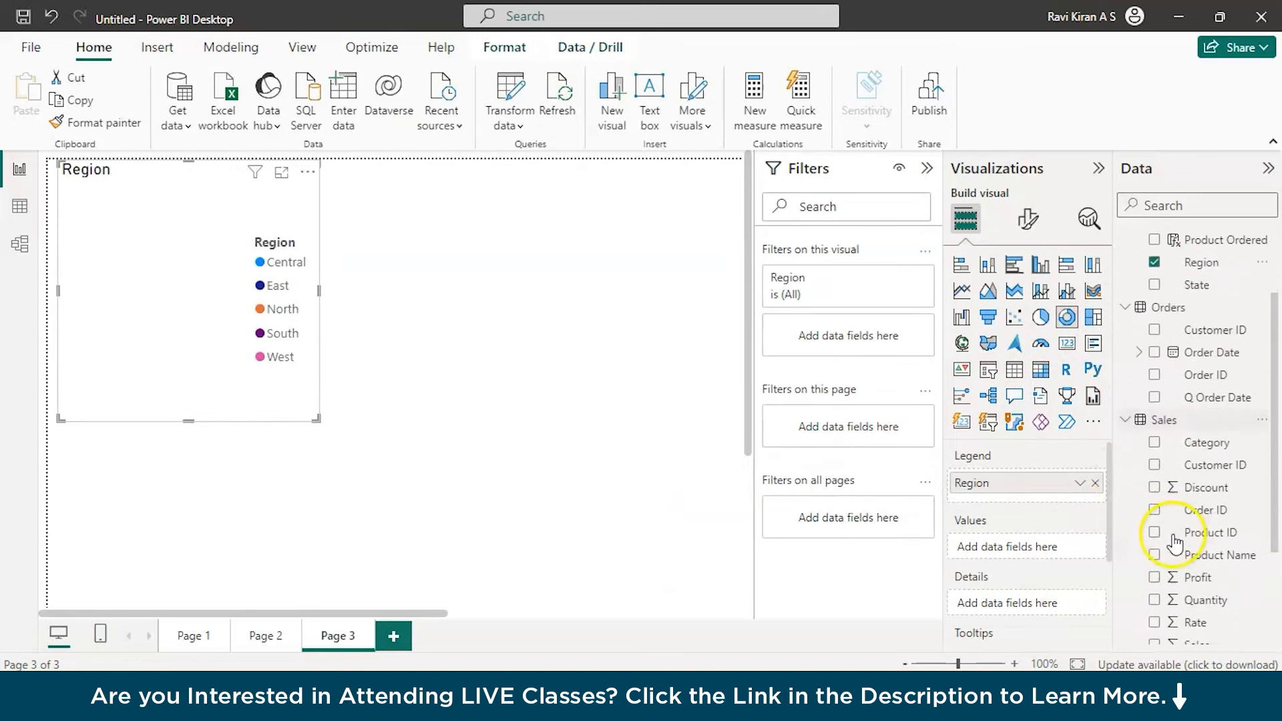
scroll(1173, 541, "down", 1)
left_click_drag(1179, 618, 1036, 556)
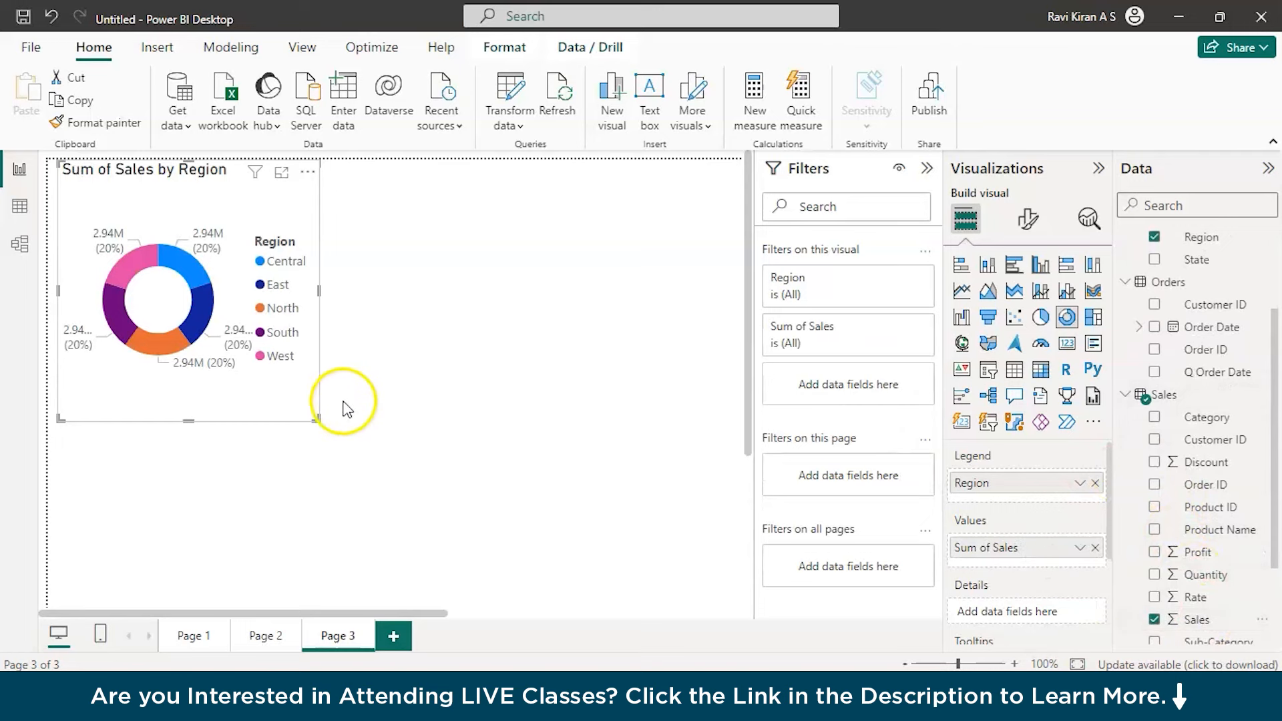
left_click_drag(319, 422, 559, 523)
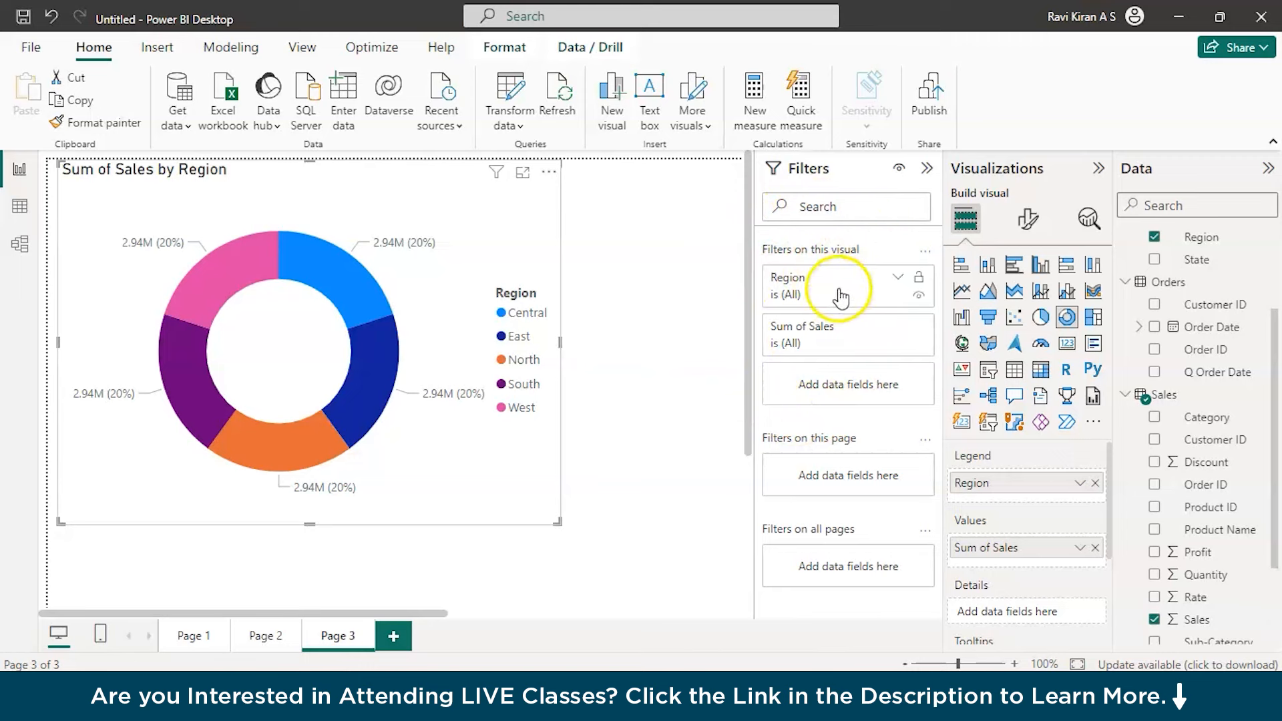
Step: Filter the donut chart to the Central region, and try Category as a second value before removing it from the chart
left_click(898, 277)
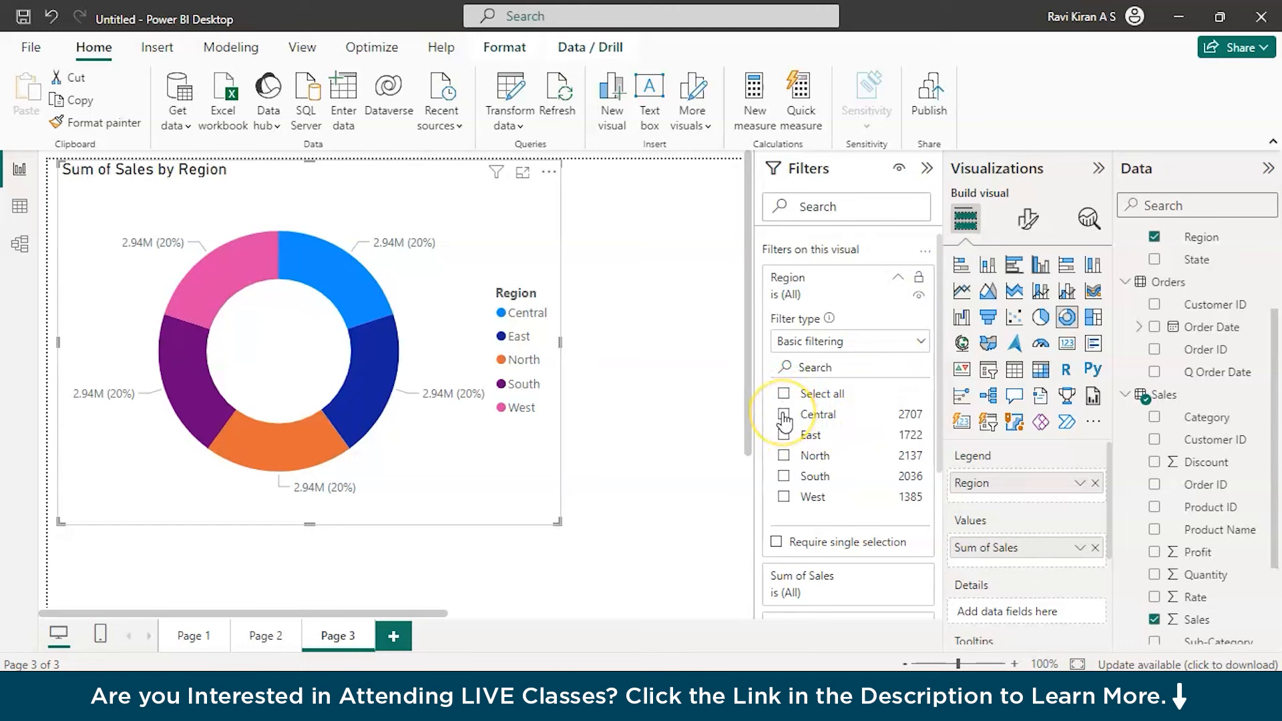
left_click(784, 416)
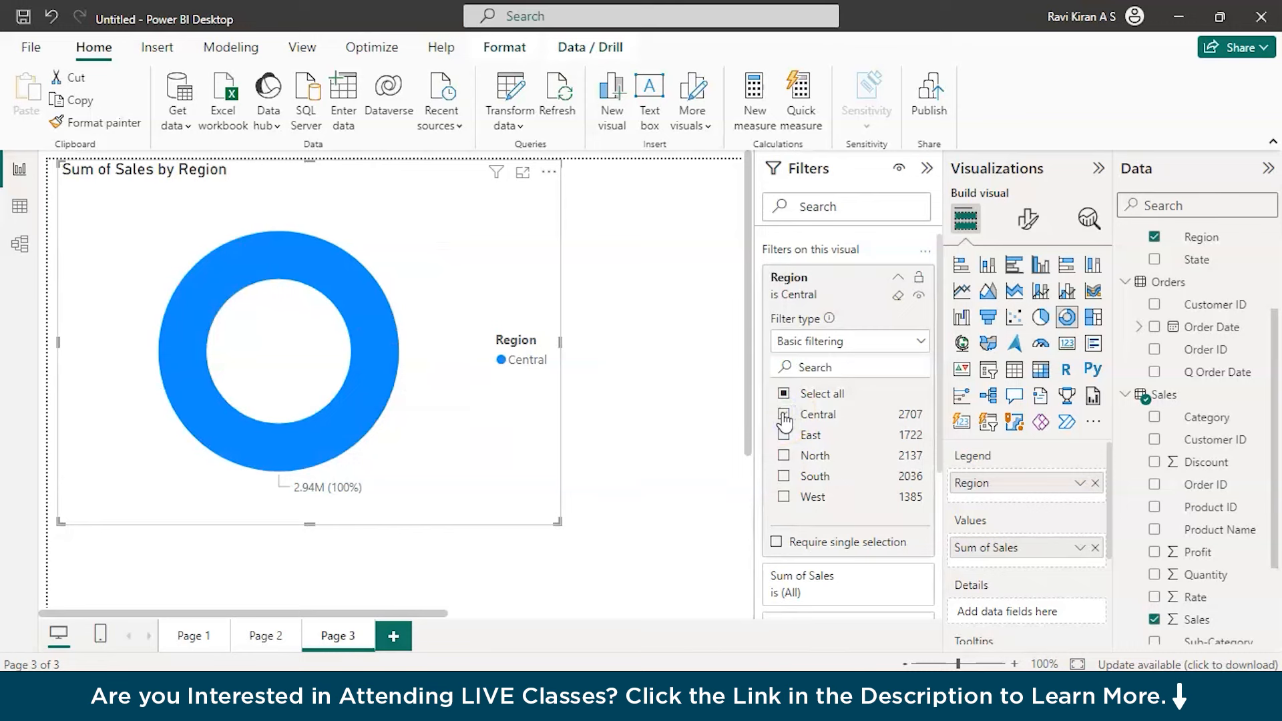
left_click_drag(1130, 419, 1032, 551)
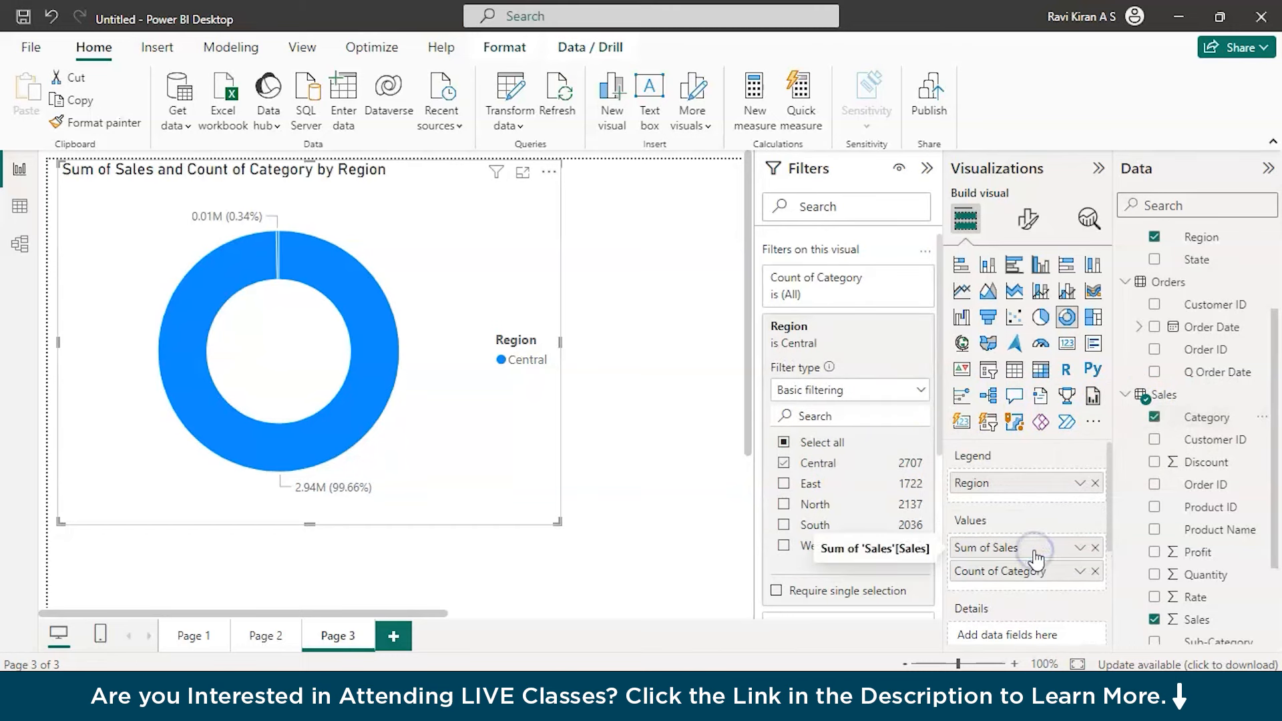
left_click(1095, 571)
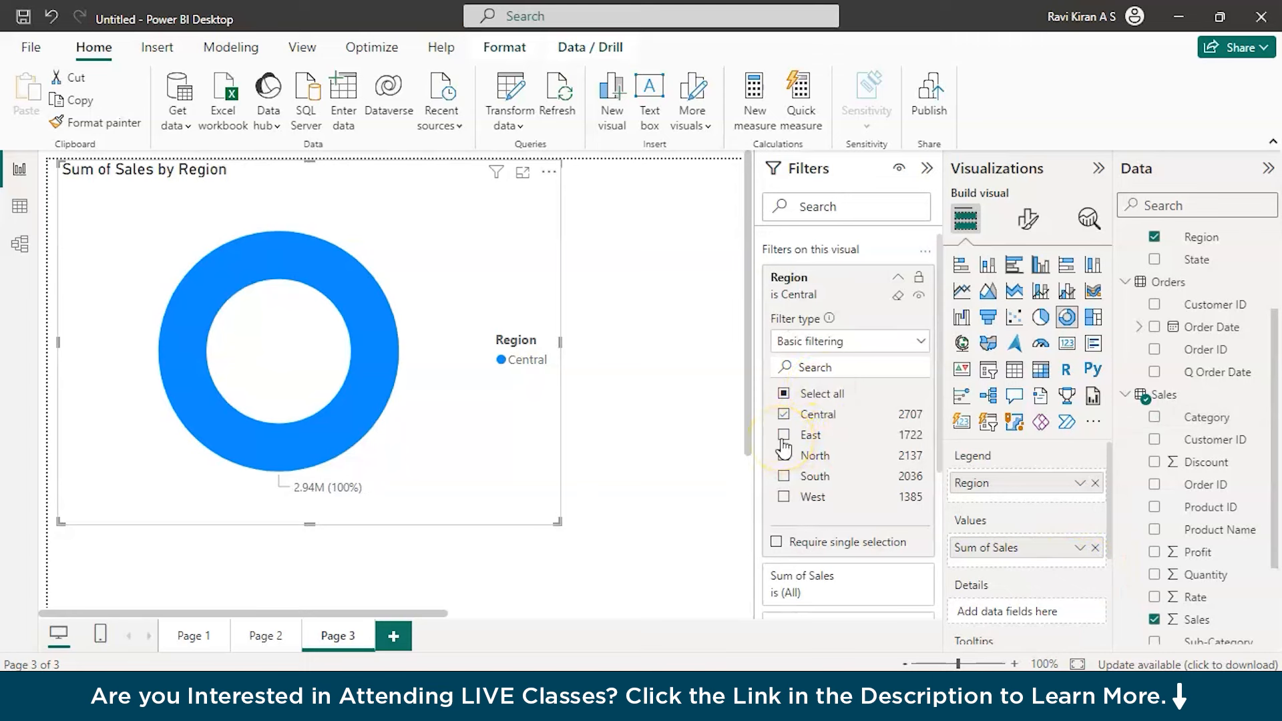
Step: Include East in the donut chart's Region filter and collapse the filter settings
left_click(784, 437)
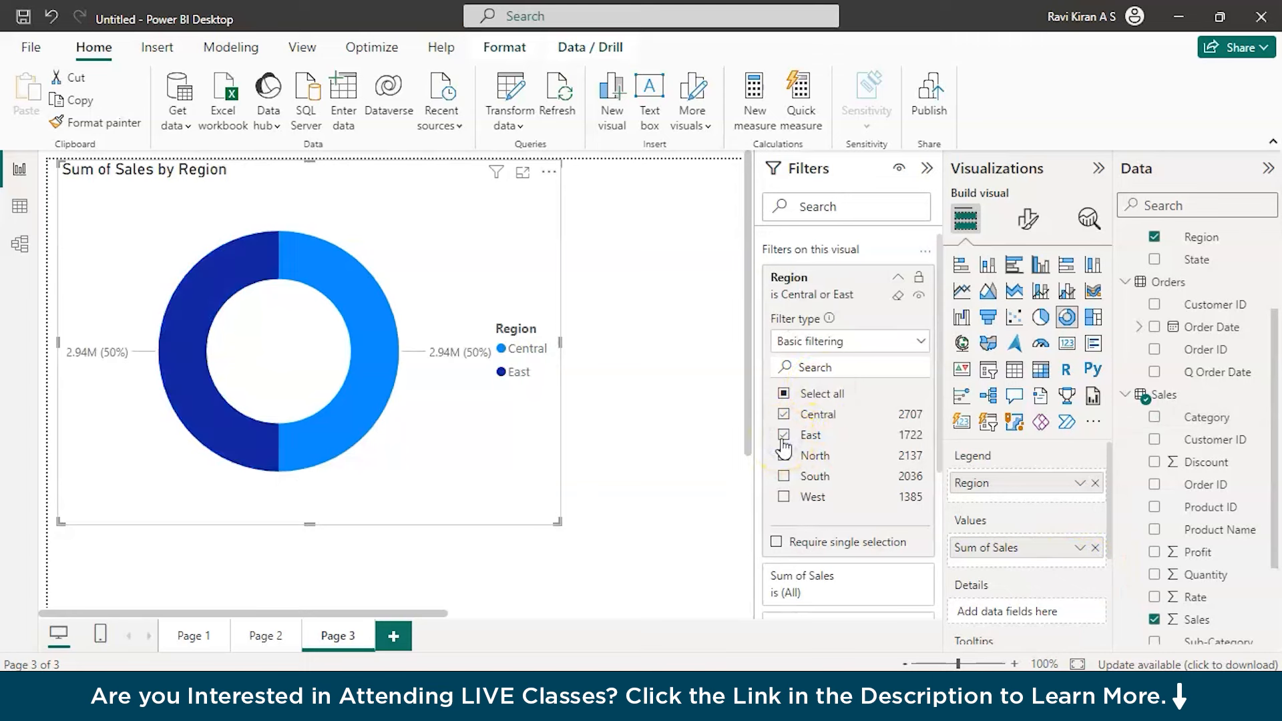
left_click(899, 279)
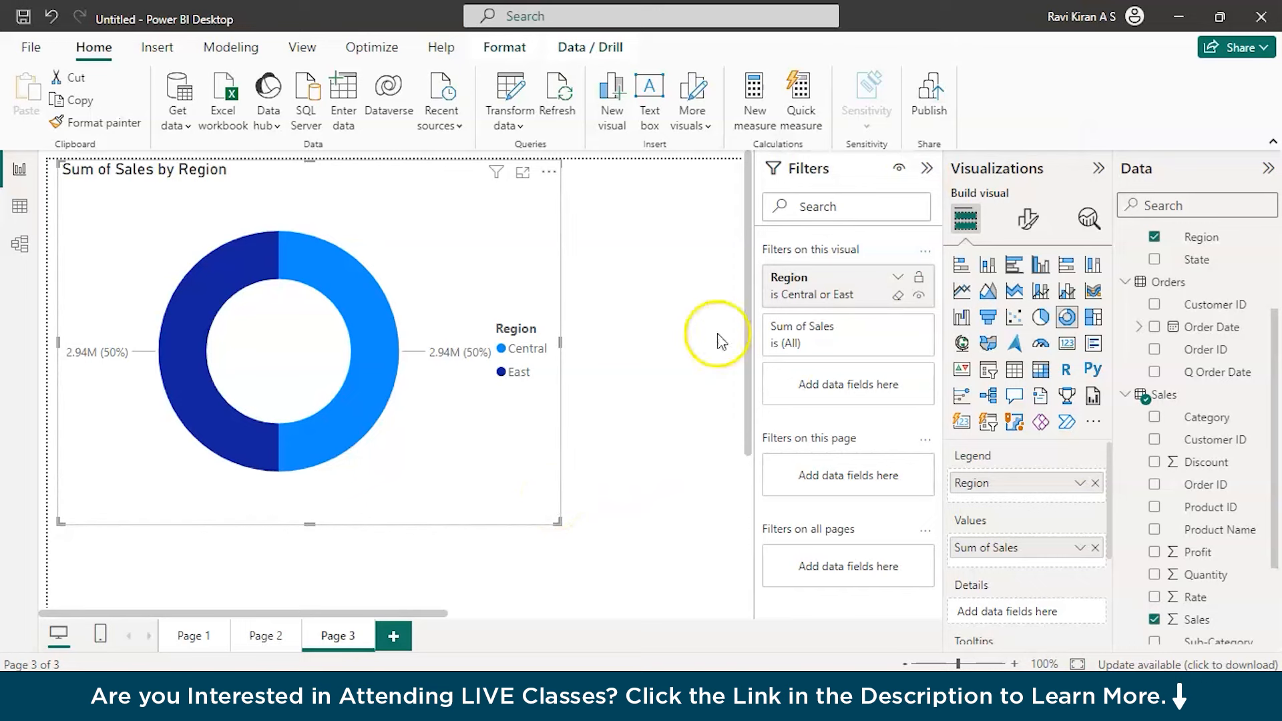
left_click(929, 170)
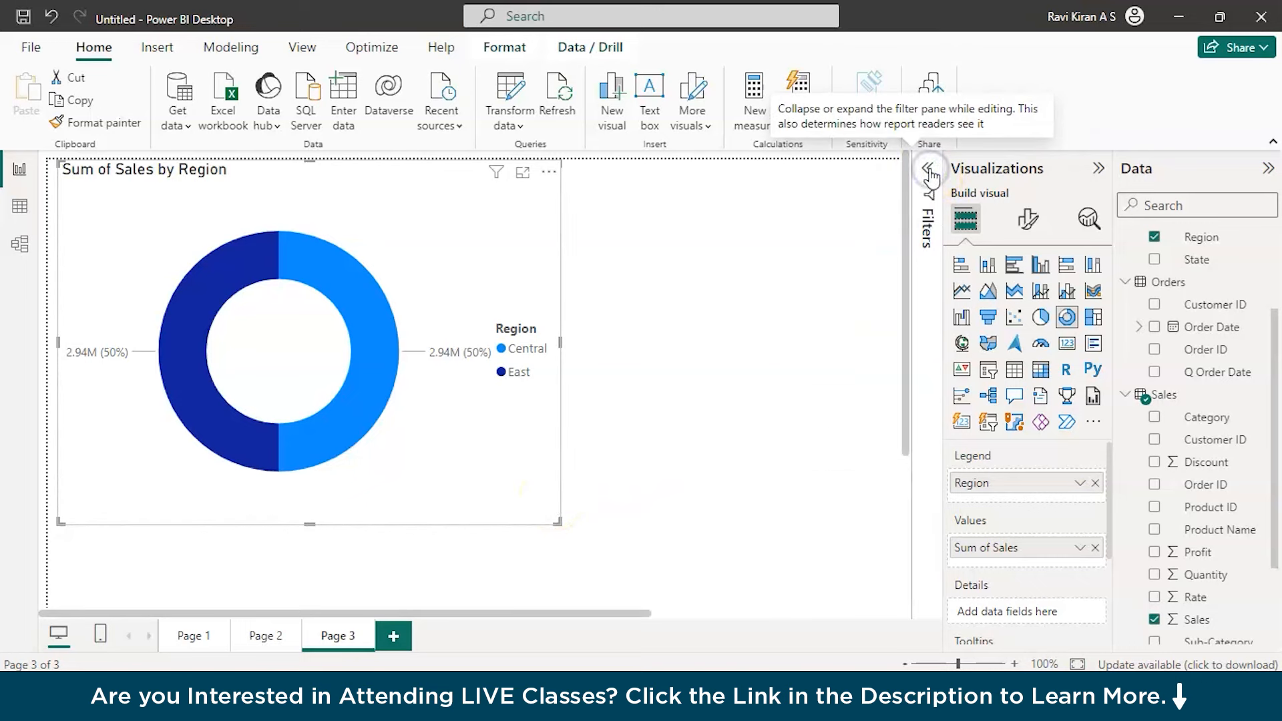
Step: Look through the report pages and inspect the Customers table's Product Ordered column and its formula in table view
left_click(190, 634)
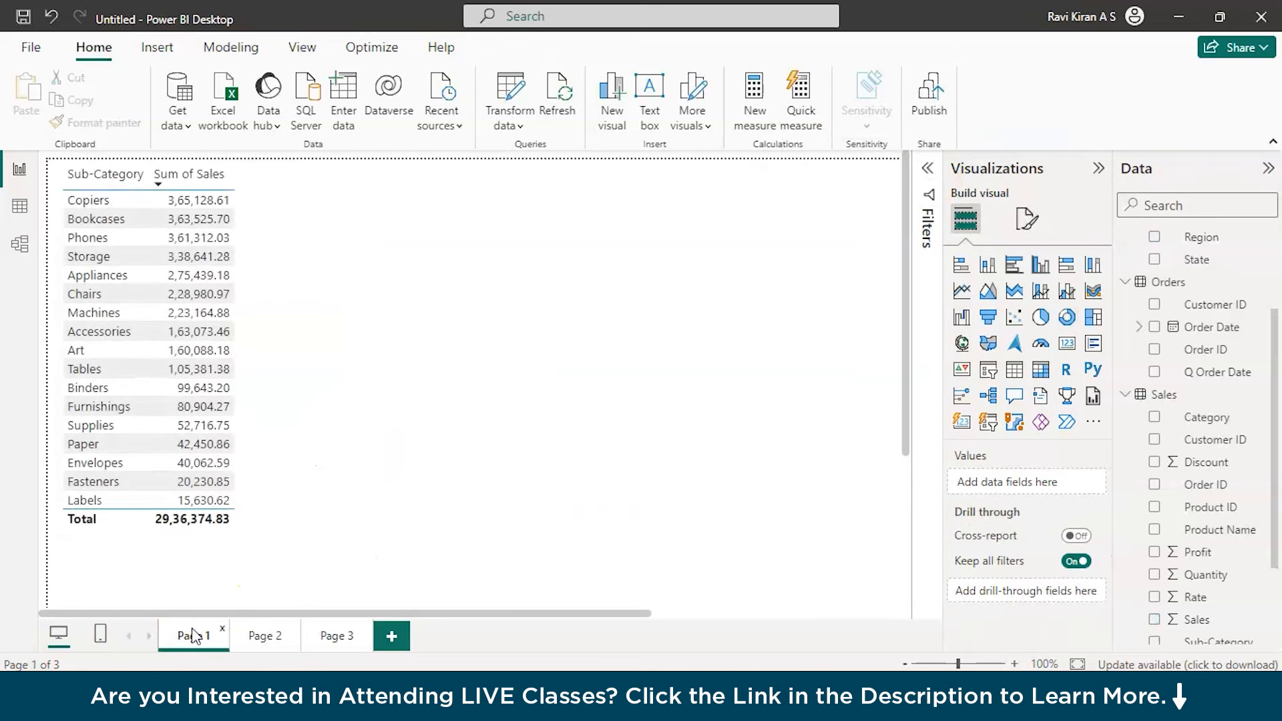
left_click(265, 636)
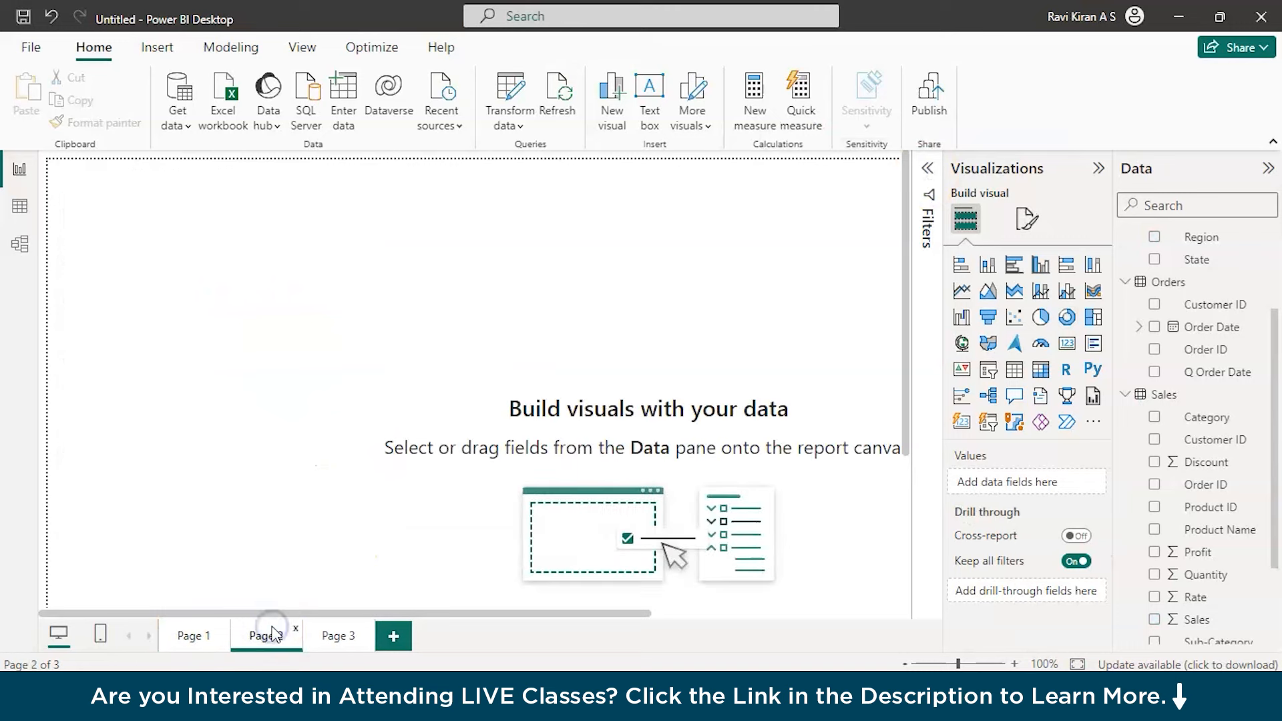
left_click(190, 635)
left_click(263, 636)
left_click(315, 636)
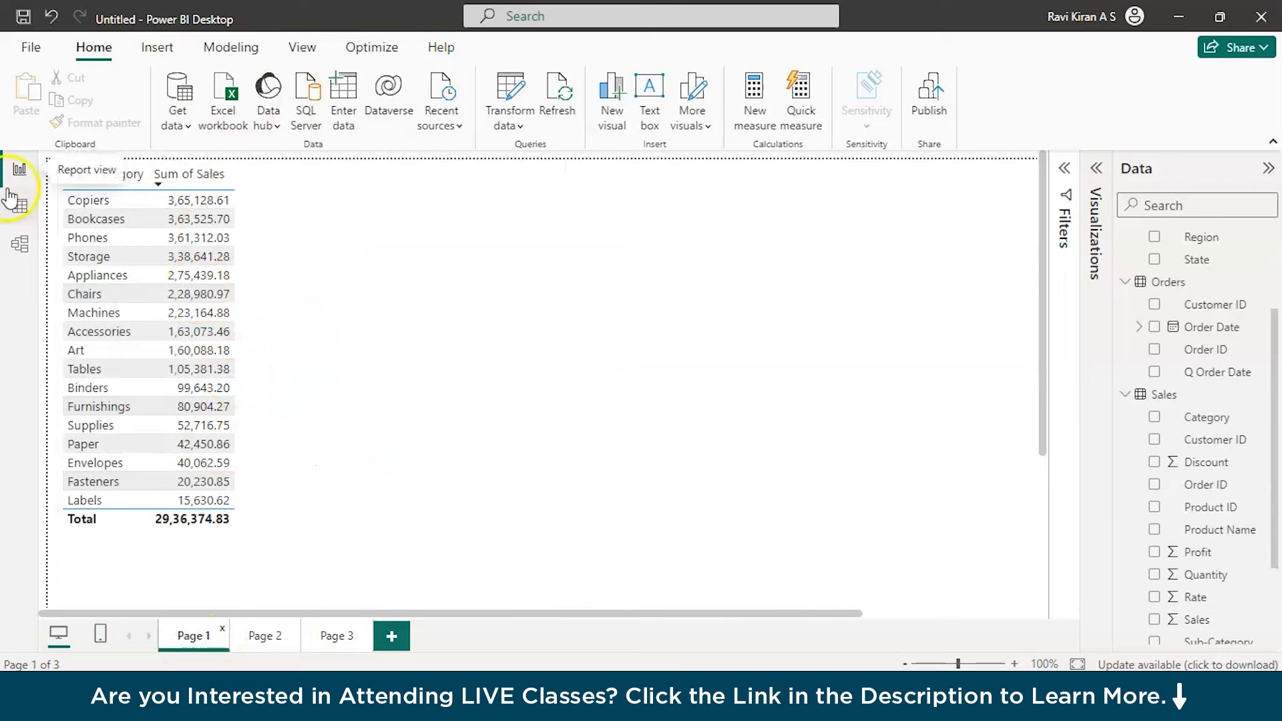
left_click(20, 205)
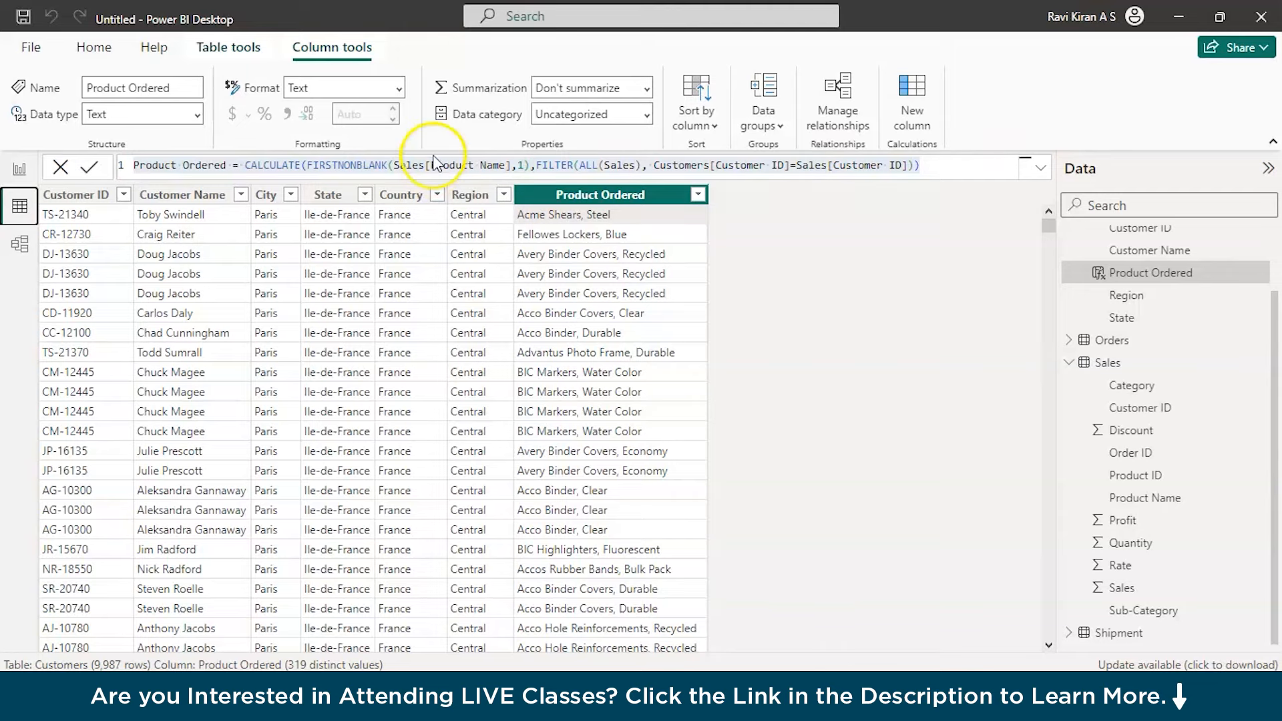
Step: Switch to the DAX function documentation in the browser and to the FZ1 workbook in Excel to view its customer list
key("alt+Tab")
left_click(821, 166)
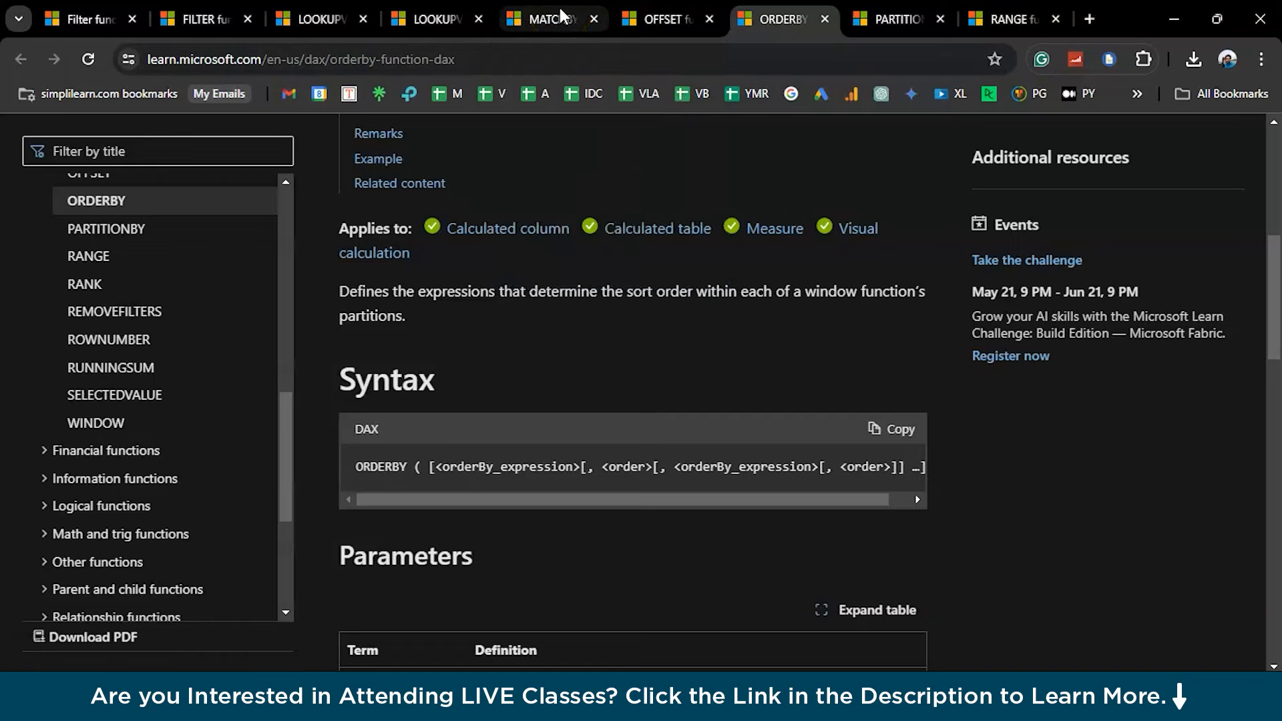
key("alt+Tab")
key("alt+Tab")
key("alt+Tab")
key("alt+Tab")
key("alt+Tab")
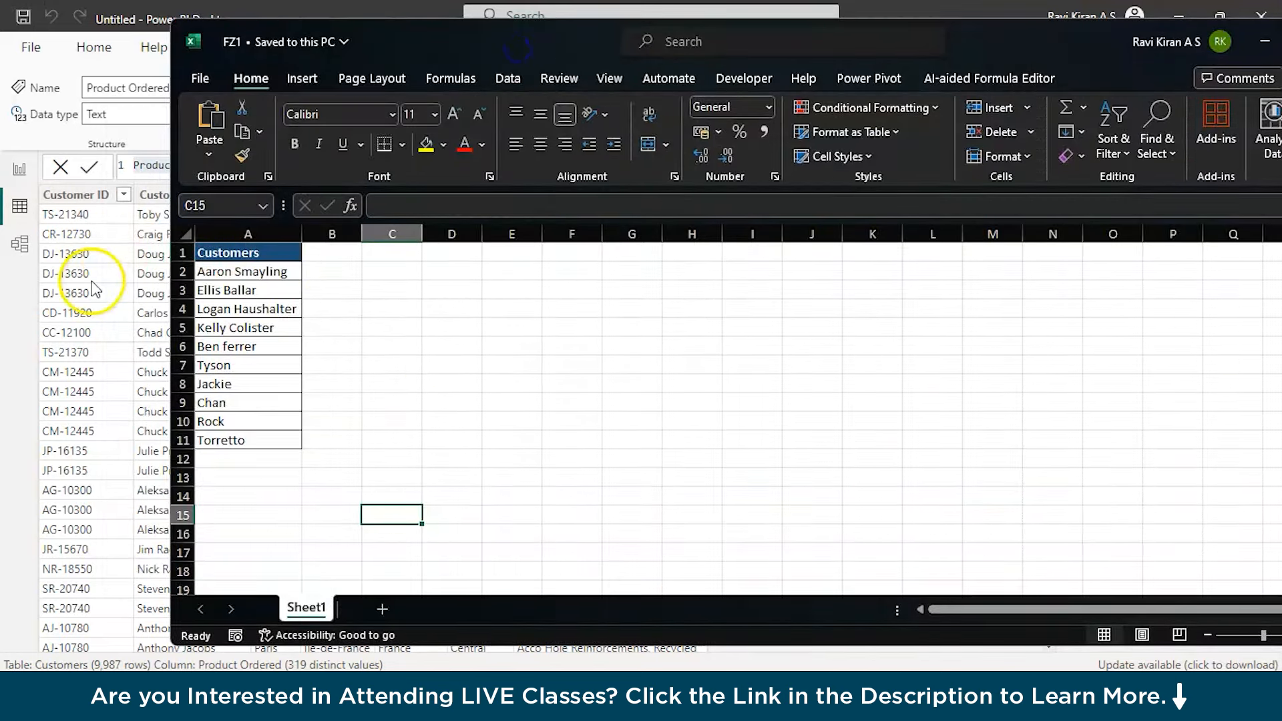
Step: Switch back to Power BI Desktop and create a new blank report
left_click(73, 273)
left_click(31, 48)
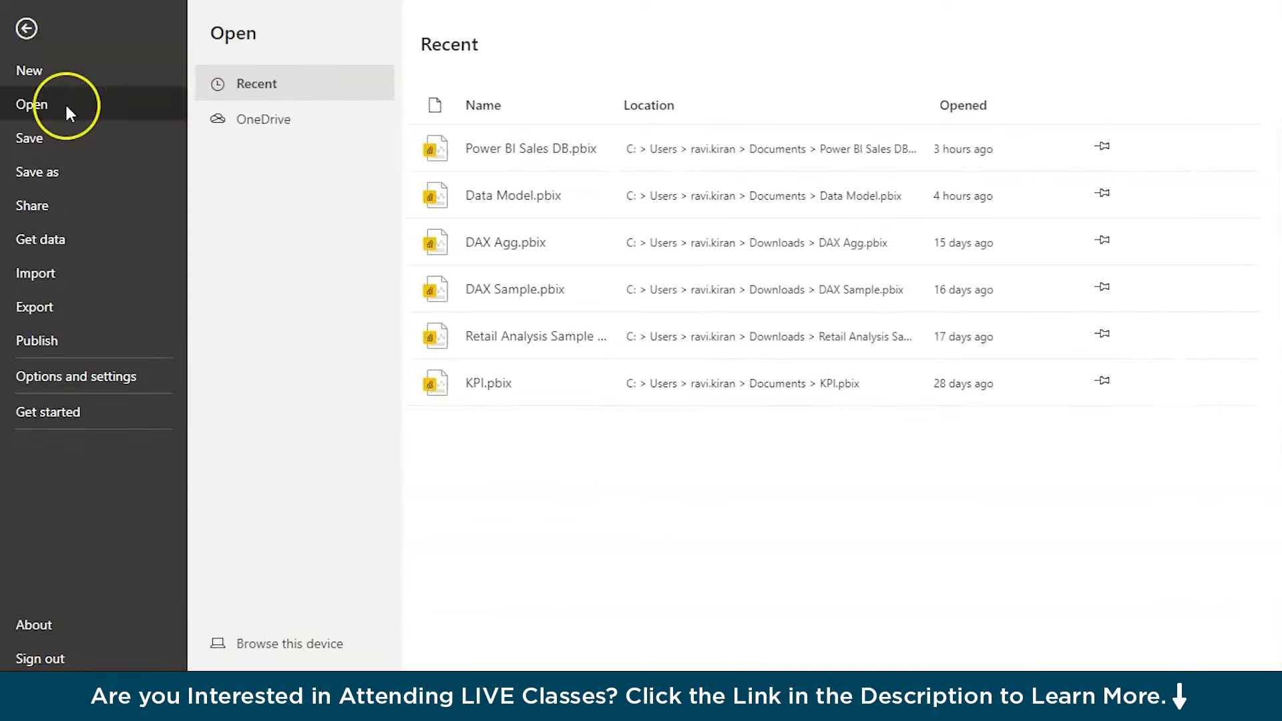
left_click(86, 69)
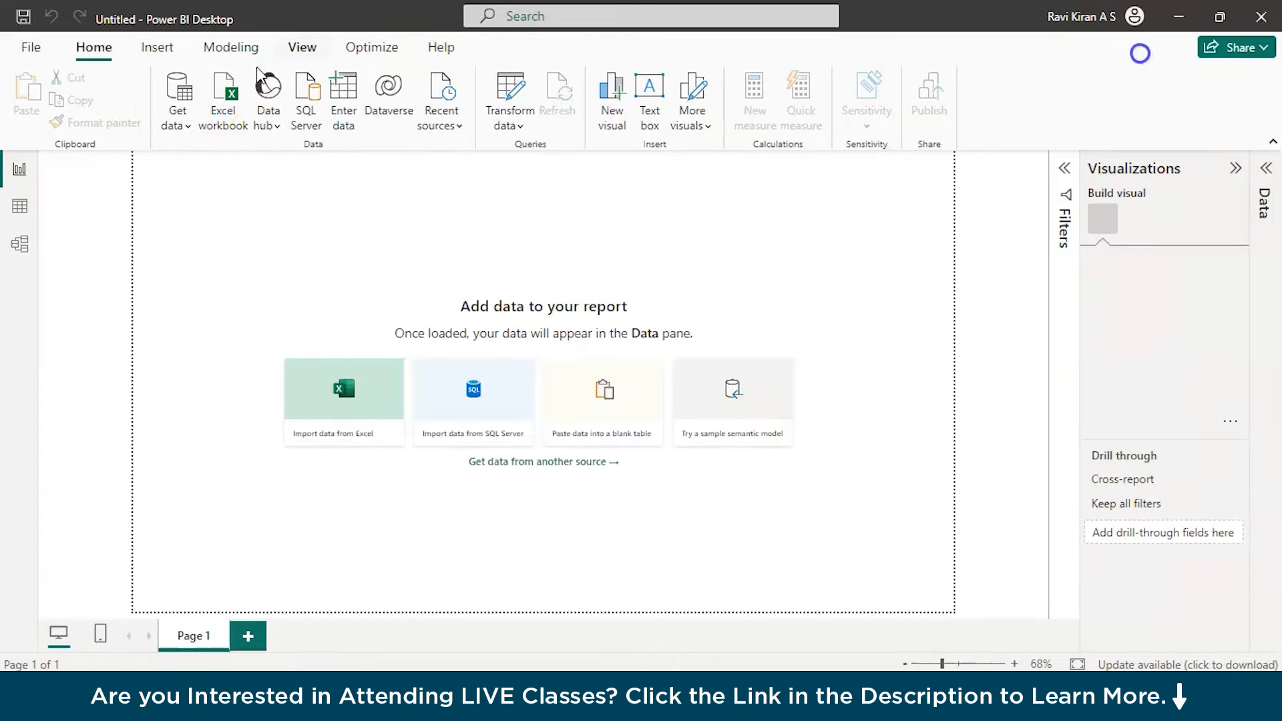
Step: Import Sheet1 from the FZ1 Excel workbook in the Filters and Lookup folder into the new report
left_click(238, 87)
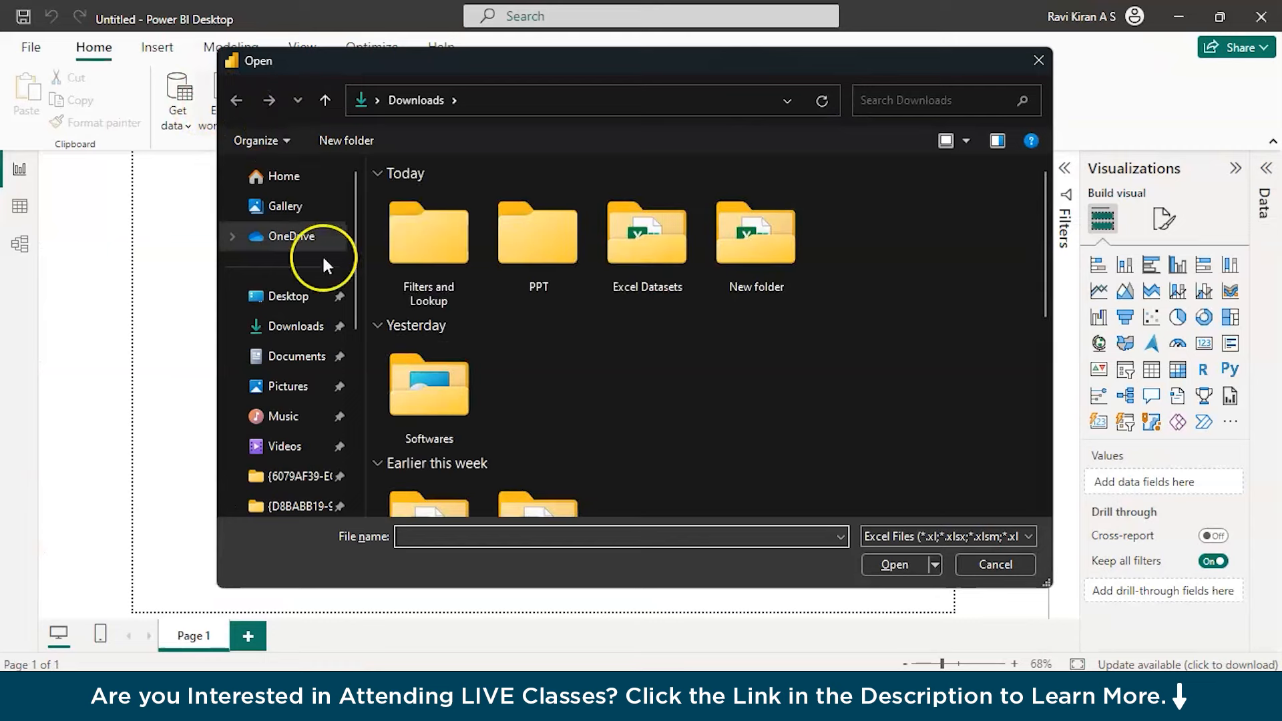
double_click(439, 270)
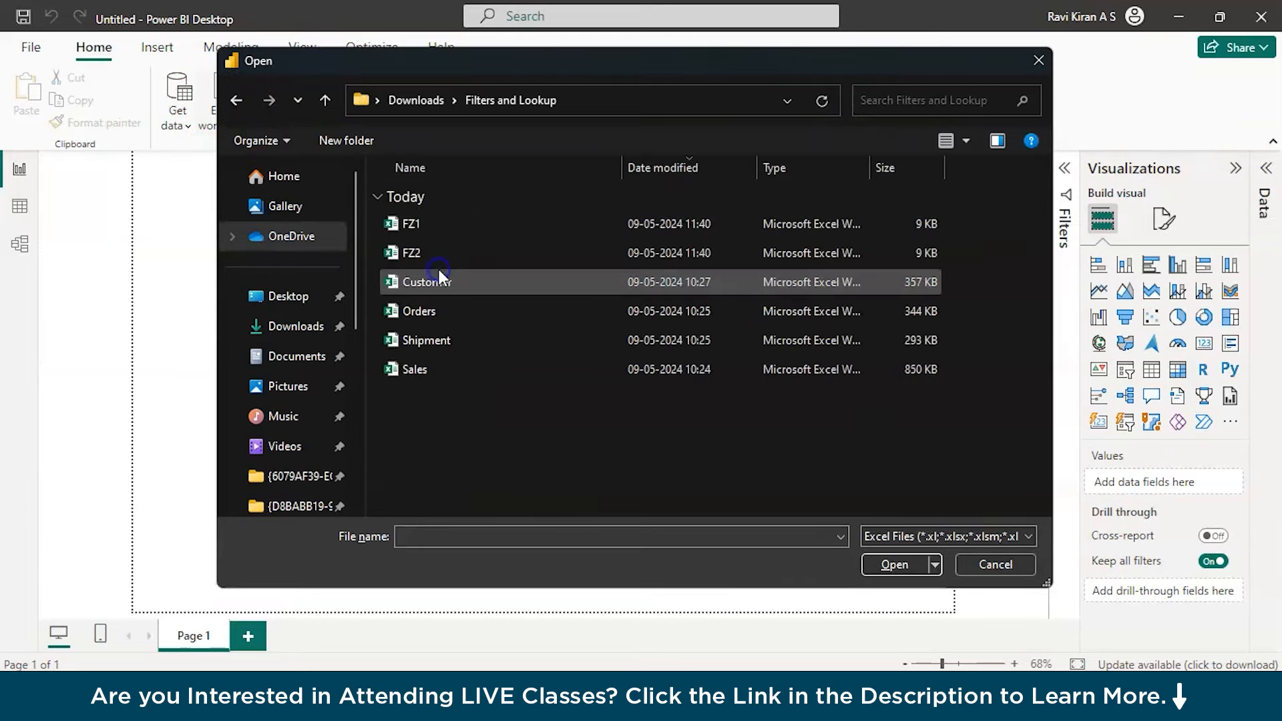
left_click(437, 223)
left_click(877, 565)
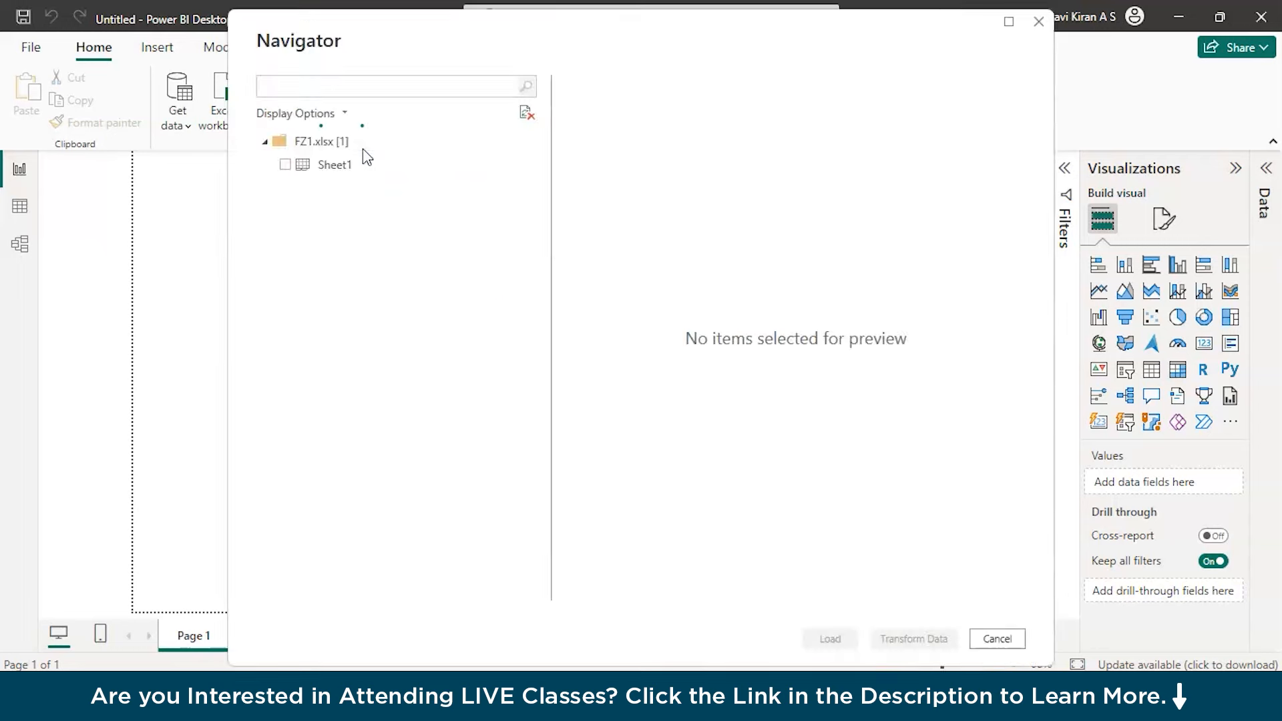
left_click(318, 172)
left_click(286, 165)
left_click(833, 641)
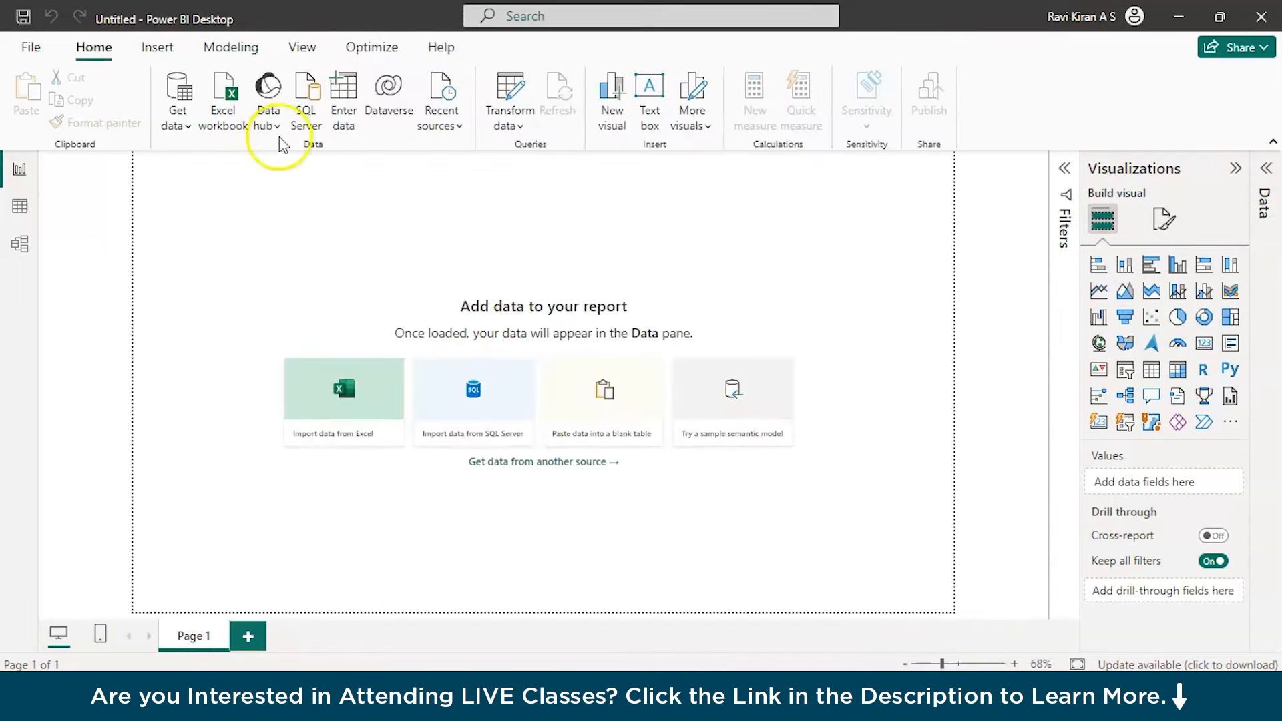
Step: Try to import Sheet1 from the FZ2 workbook during the loading of the first sheet
left_click(231, 93)
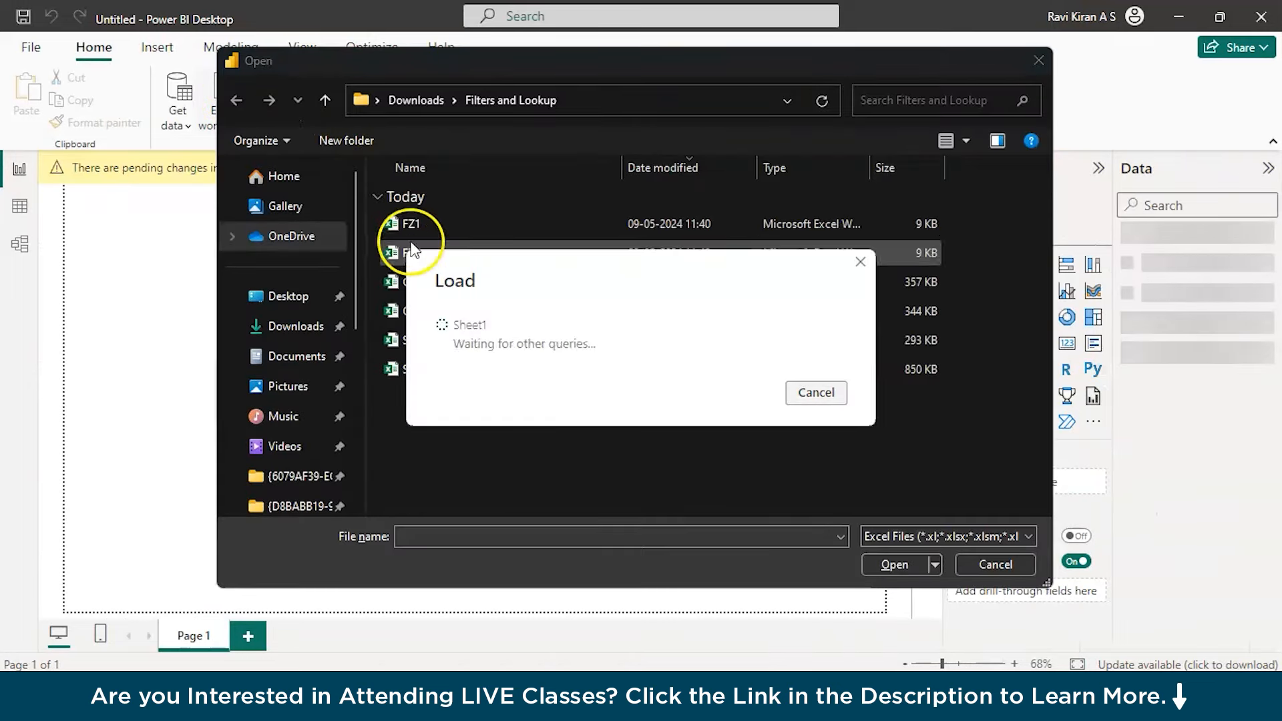
left_click(393, 254)
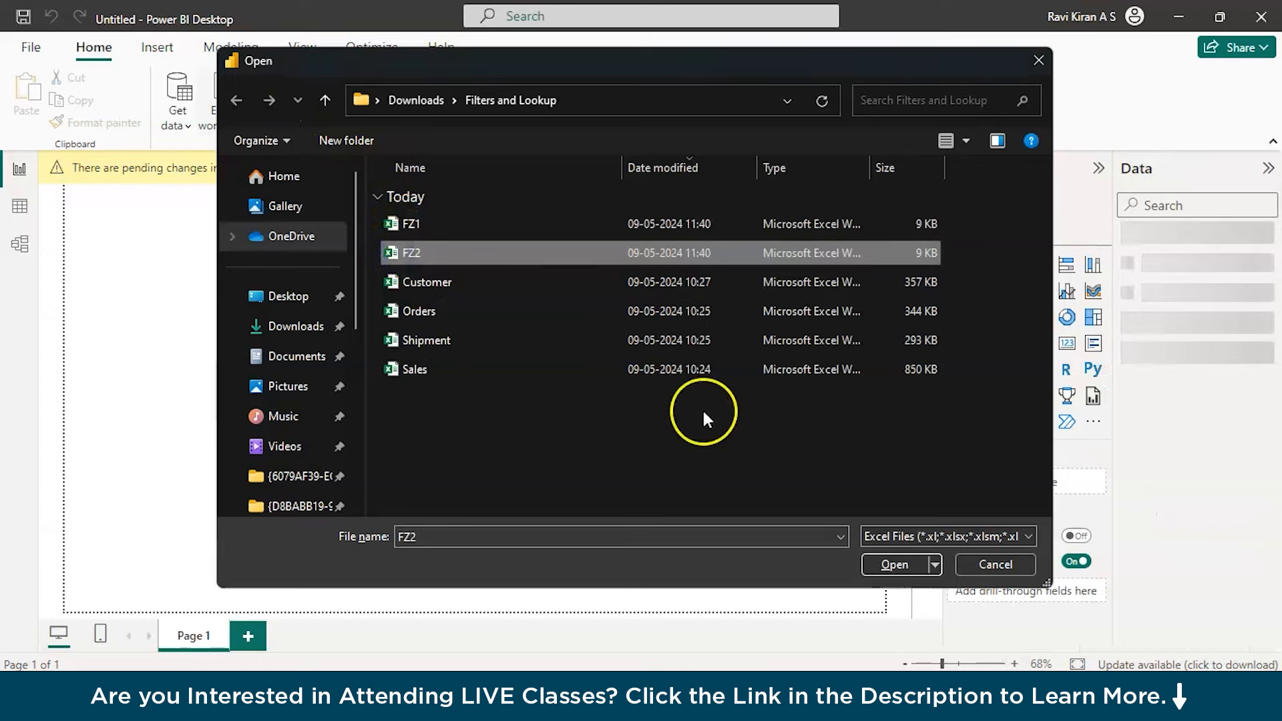
left_click(872, 565)
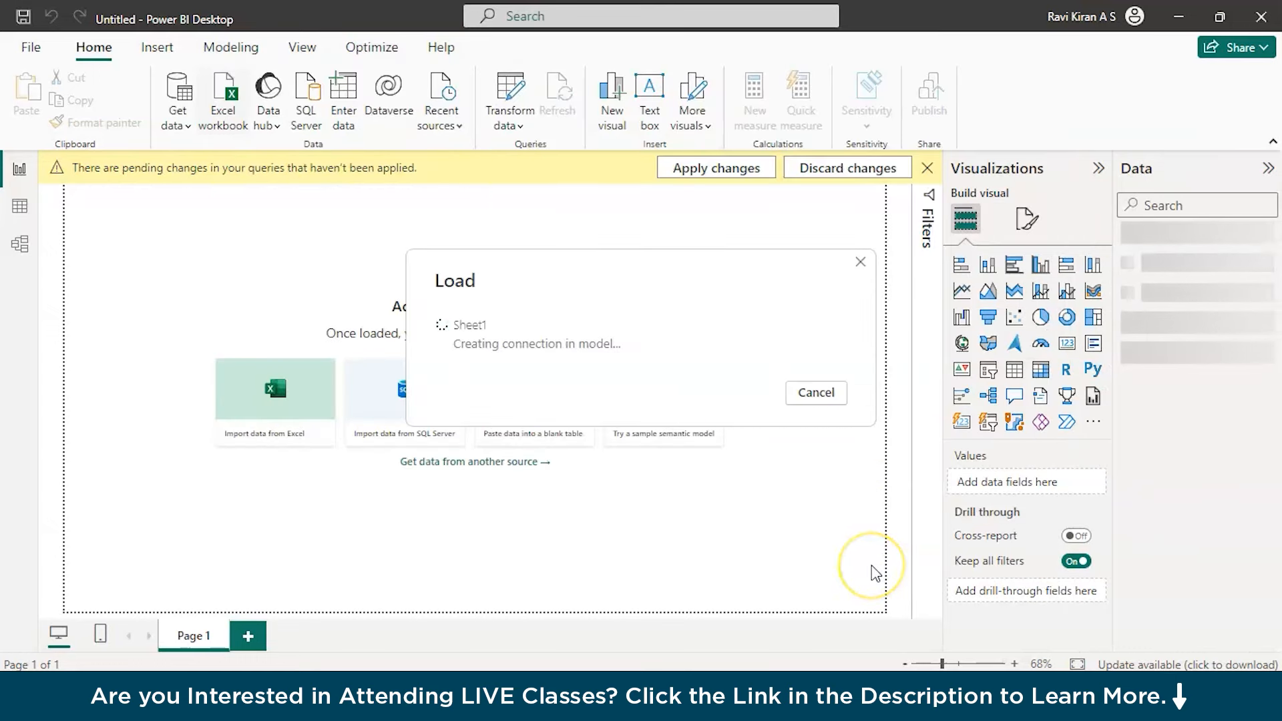
left_click(283, 164)
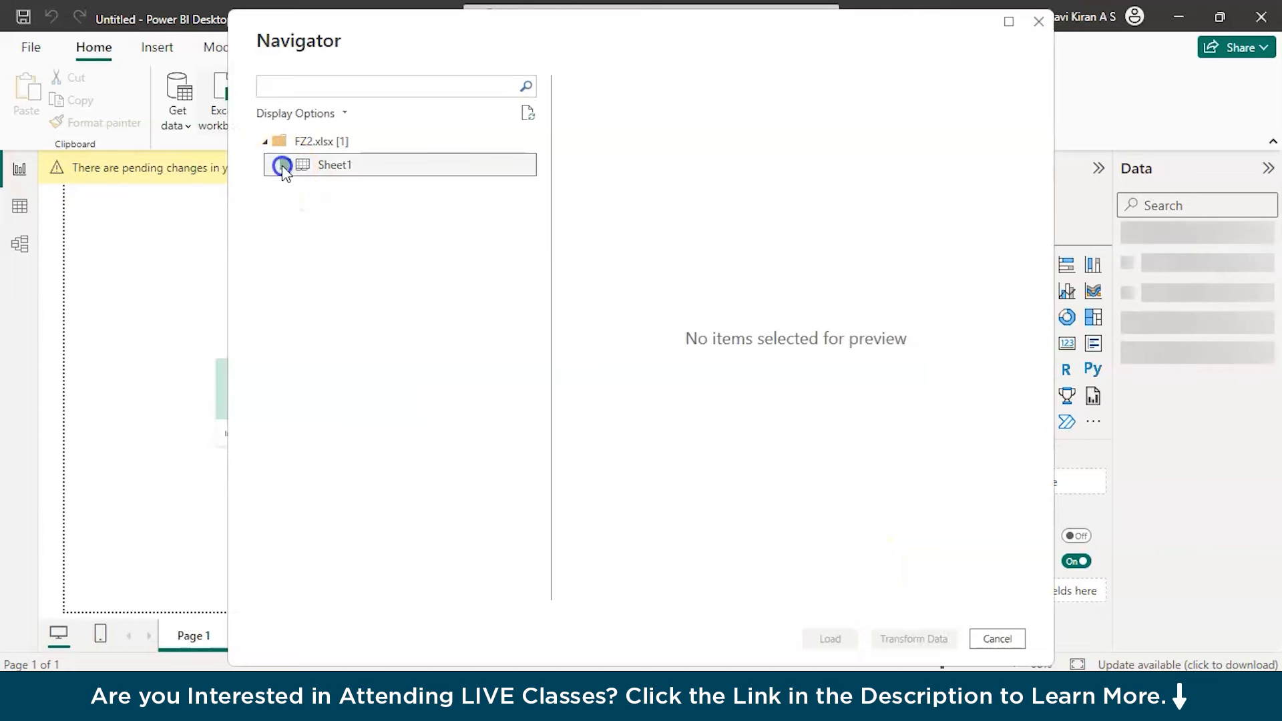
left_click(830, 639)
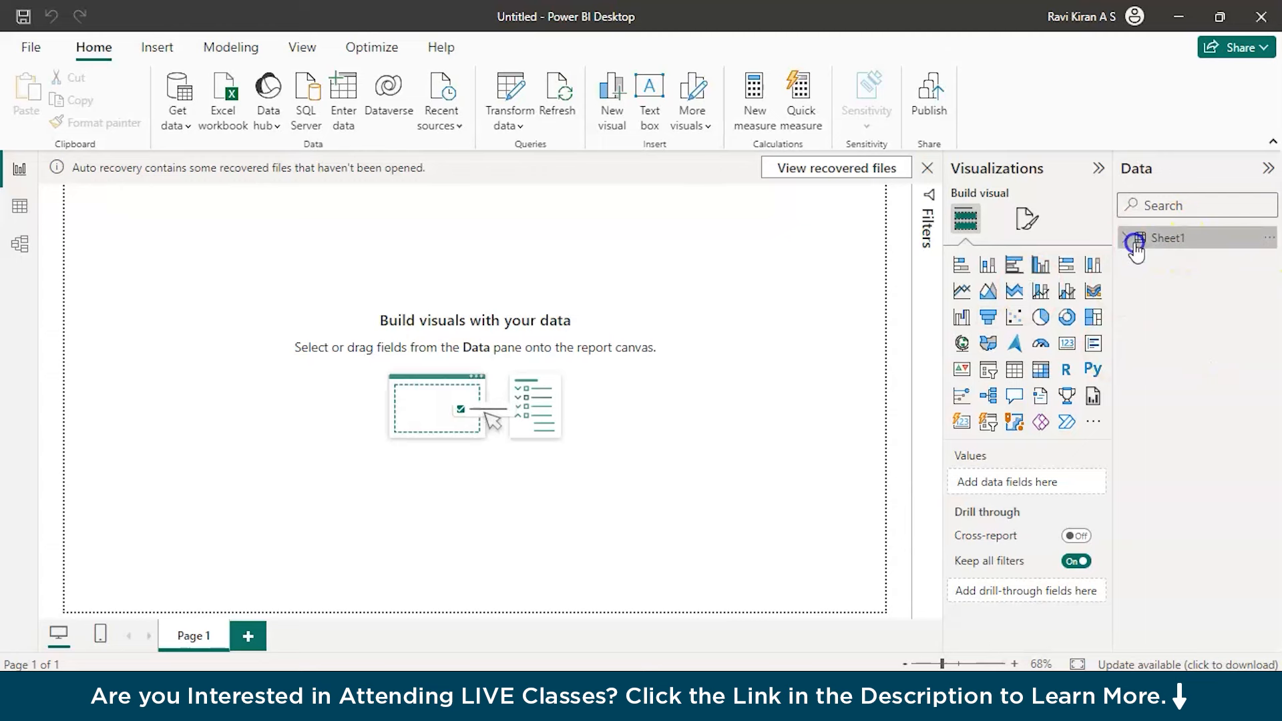
Step: Import Sheet1 from the FZ2 Excel workbook as the report's second table
left_click(1137, 239)
left_click(94, 47)
left_click(213, 94)
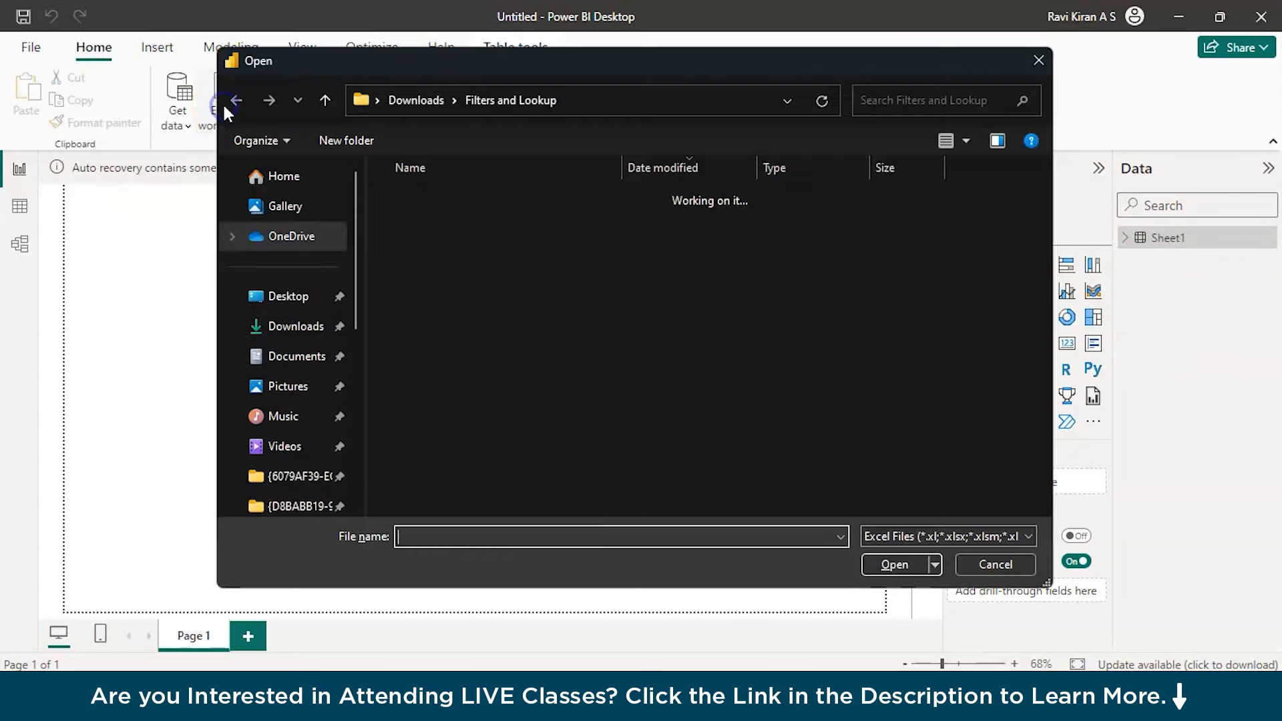
double_click(409, 251)
left_click(832, 641)
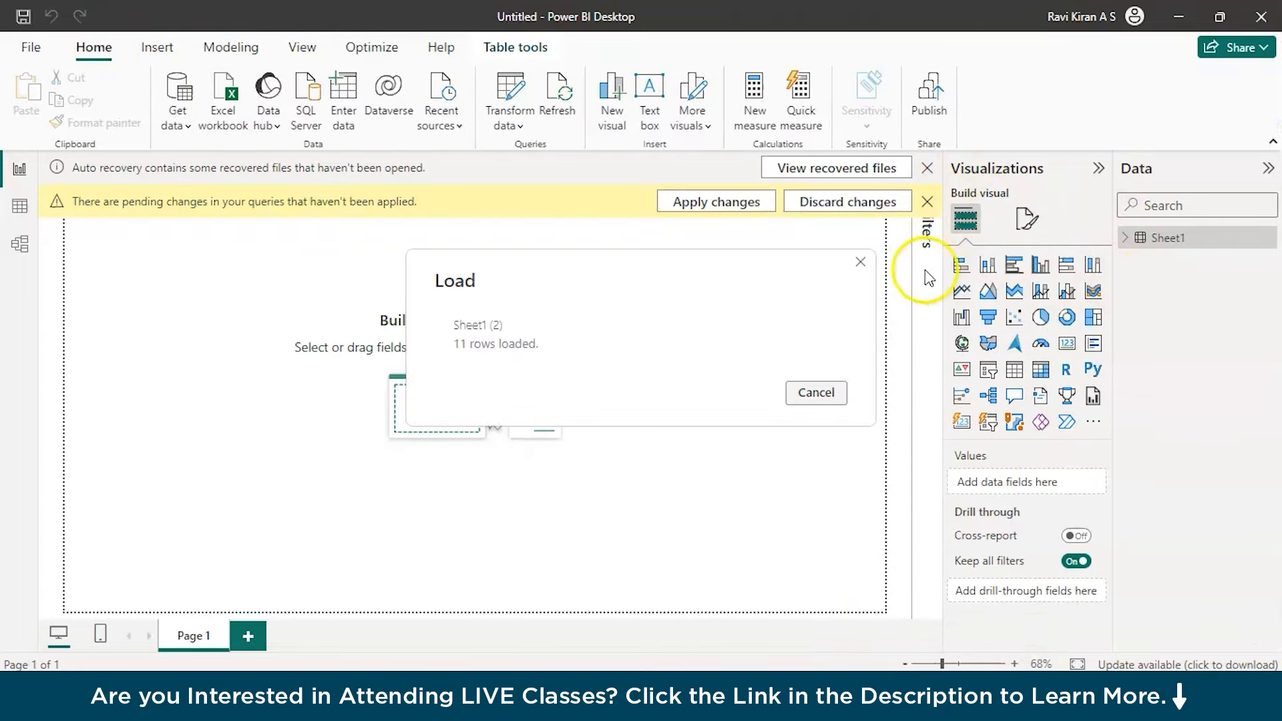
Step: Try Column1 of Sheet1 in a table visual, clear the field, and view the rows of the Sheet1 (2) table
left_click(1123, 245)
left_click(1150, 260)
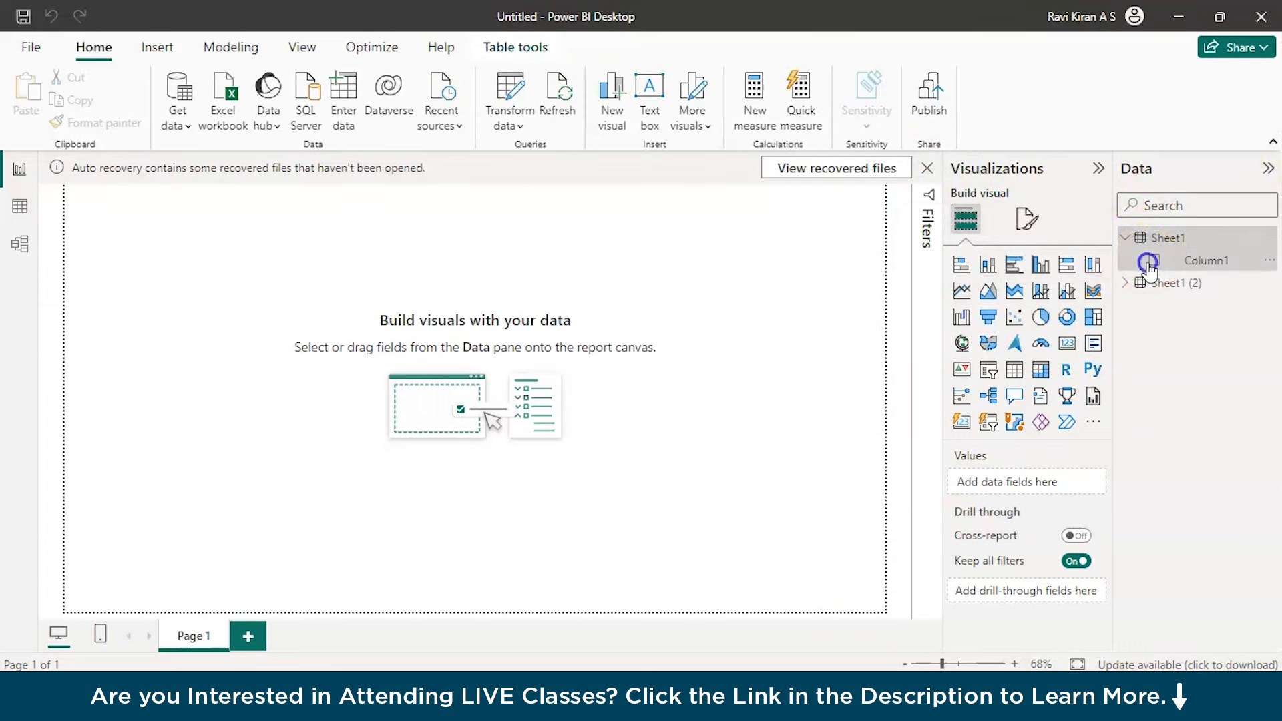
left_click(1160, 262)
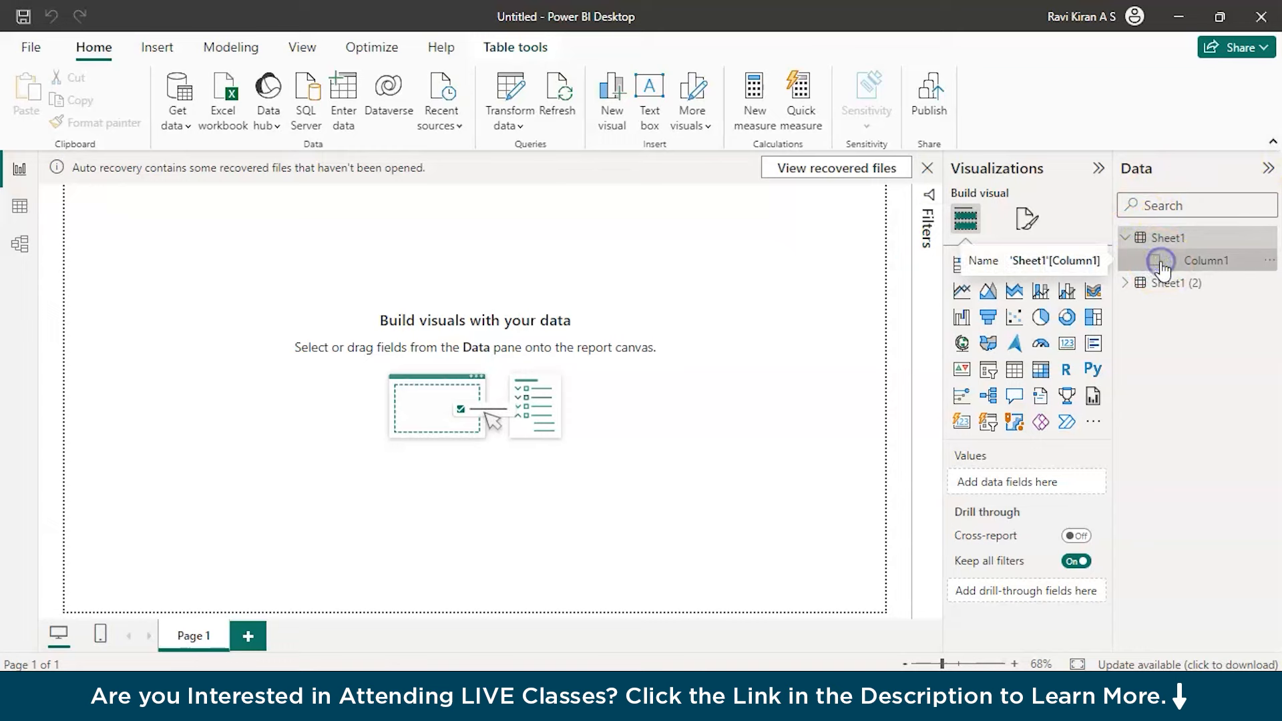
left_click(1158, 262)
left_click(1157, 262)
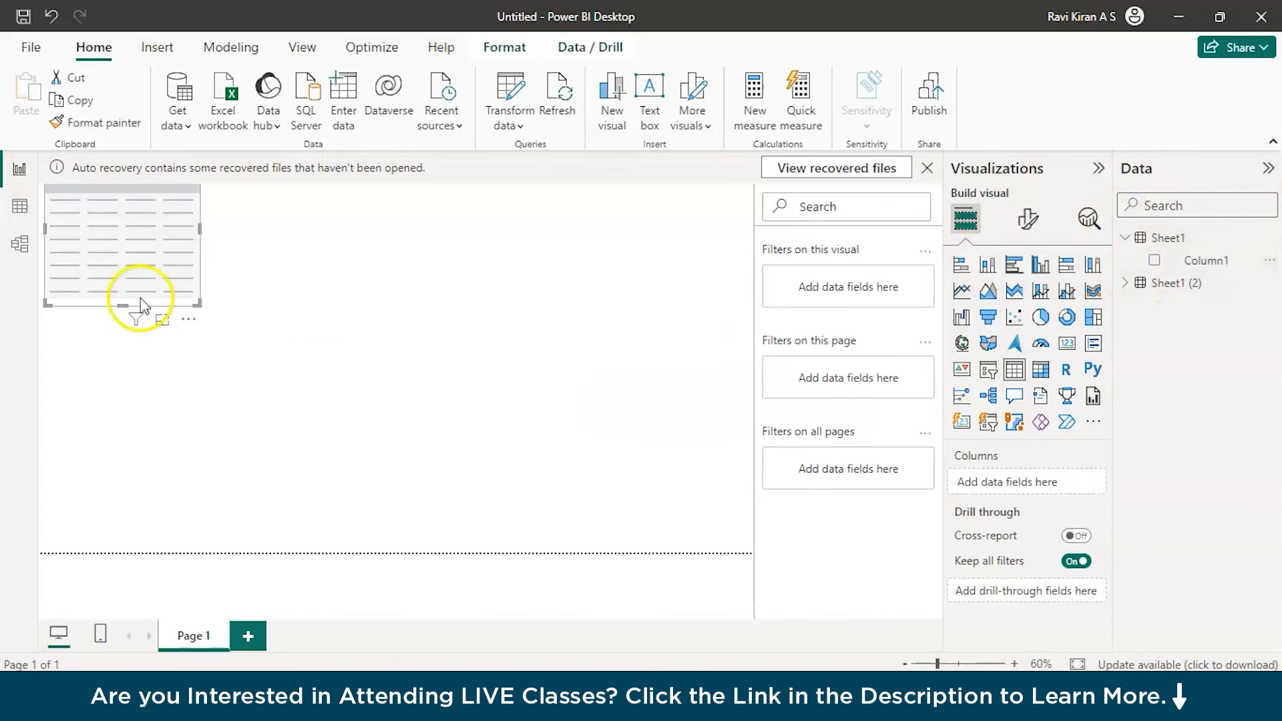
left_click(11, 213)
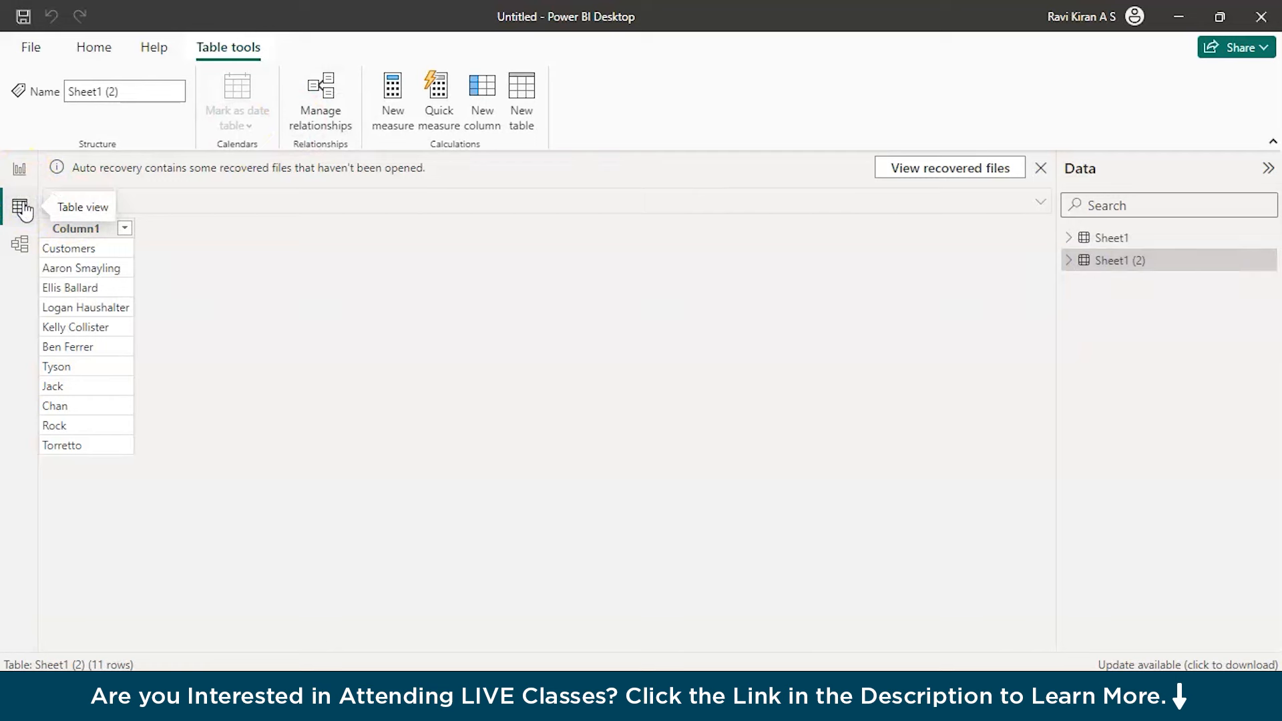
left_click(12, 172)
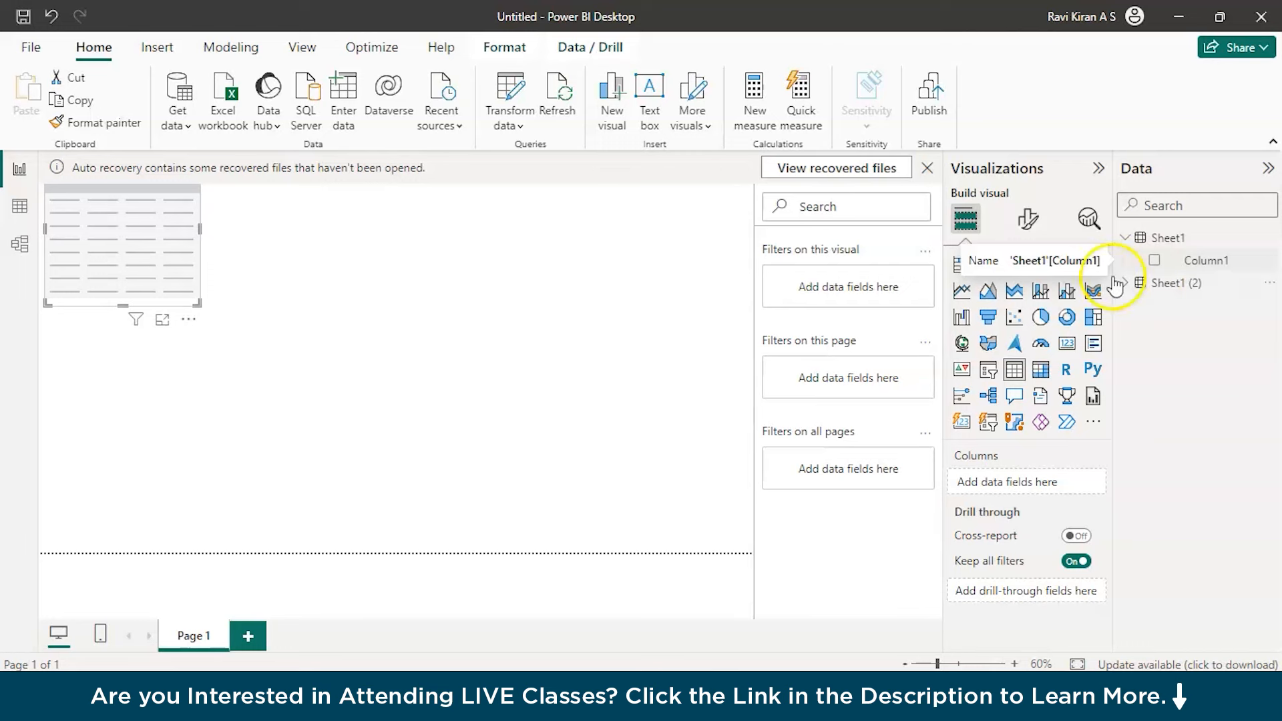
Step: Set up a merge of Sheet1 with Sheet1 (2) as a new query in Power Query, with fuzzy matching enabled
left_click(512, 125)
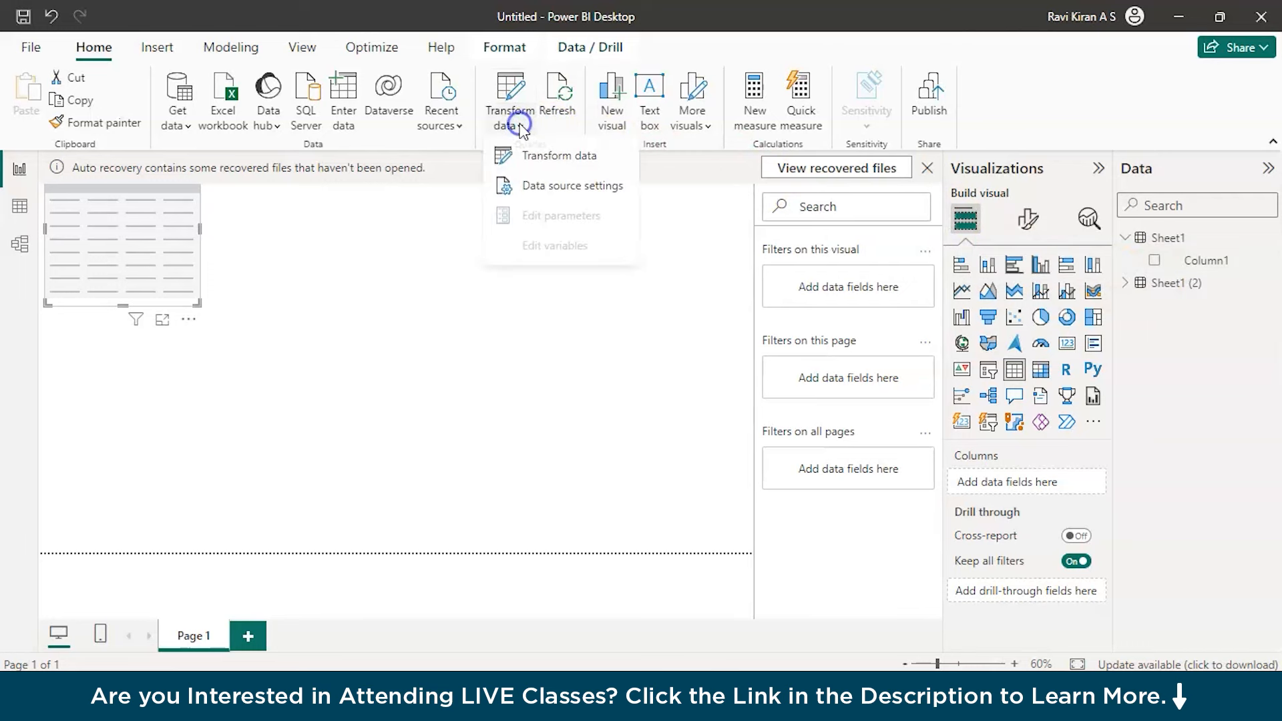
left_click(527, 159)
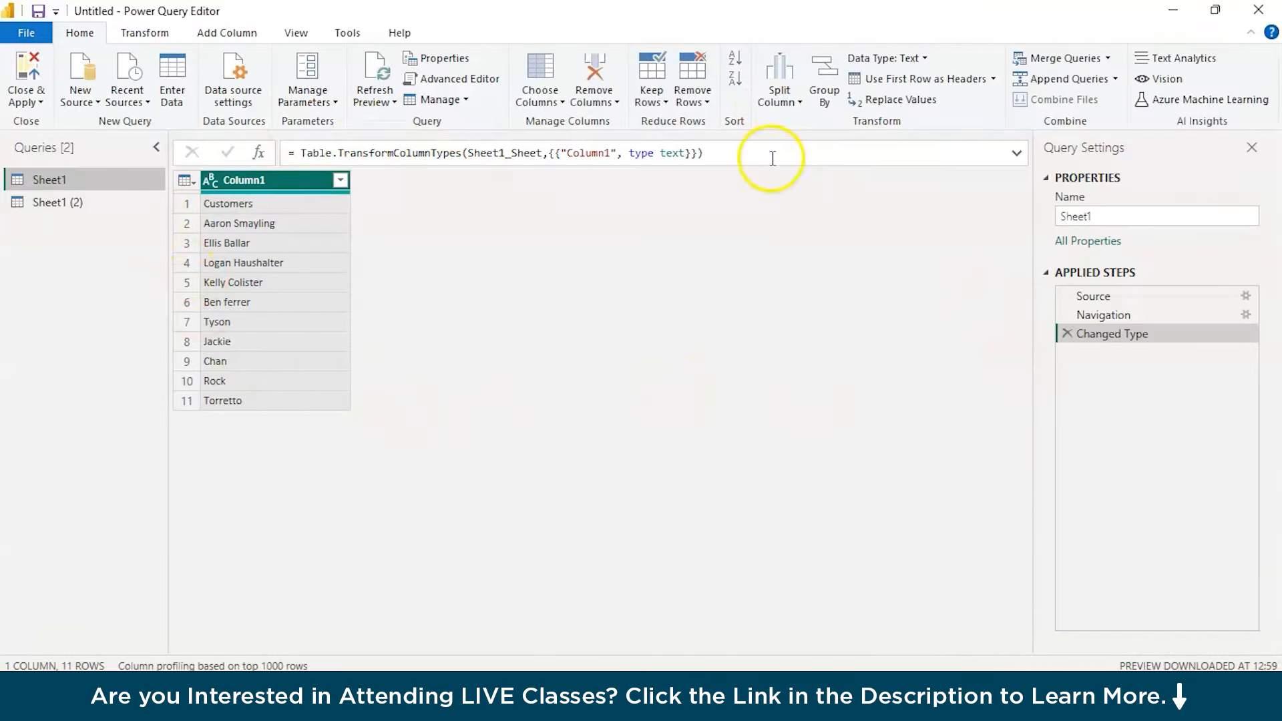
left_click(1105, 62)
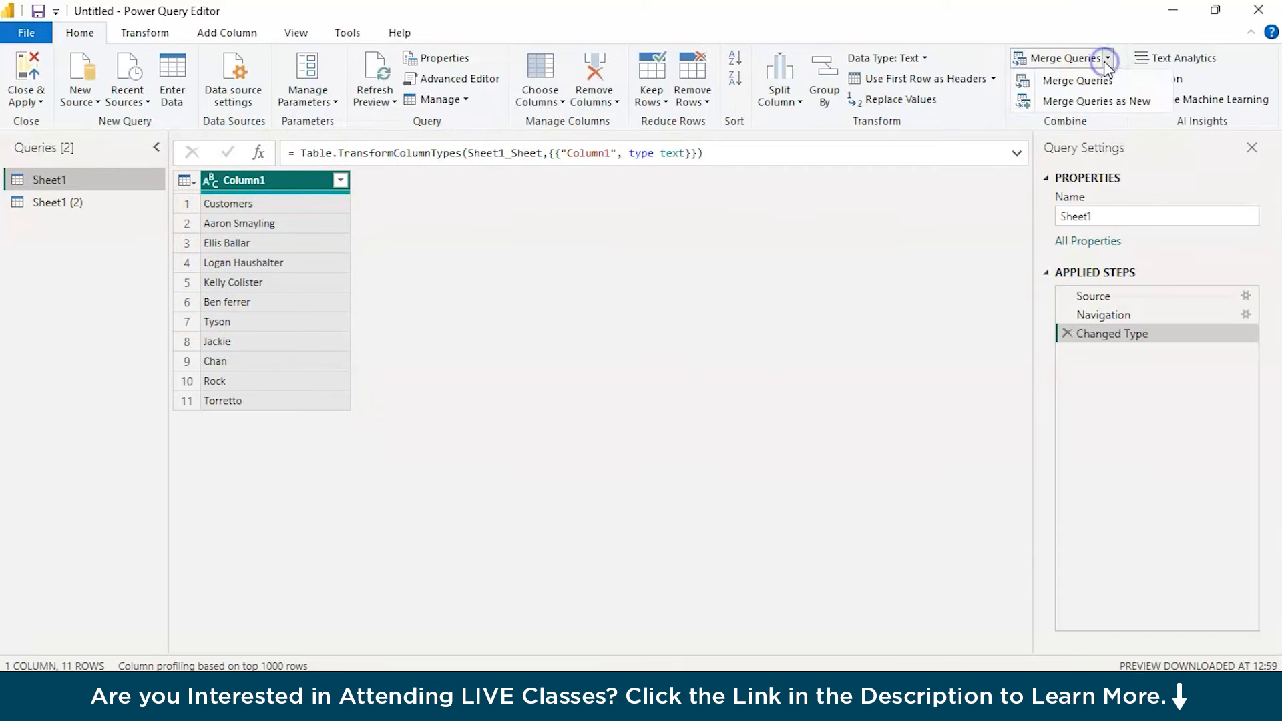
left_click(1098, 102)
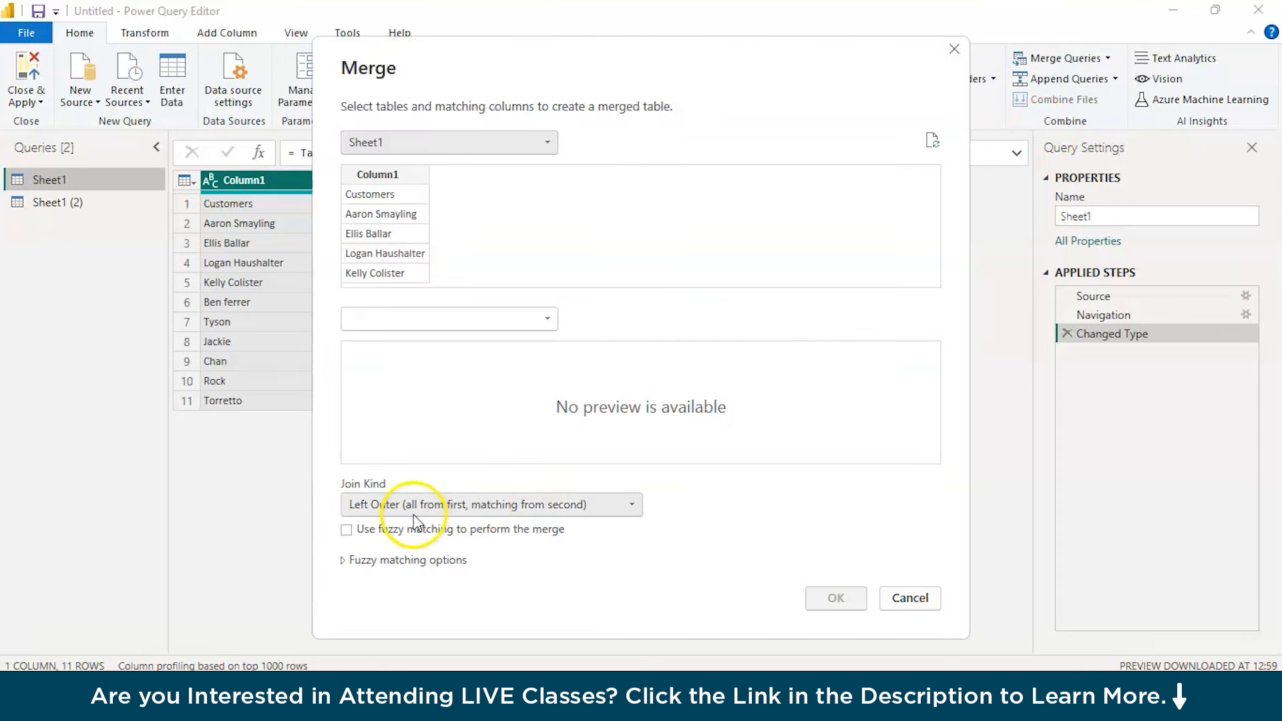
left_click(346, 530)
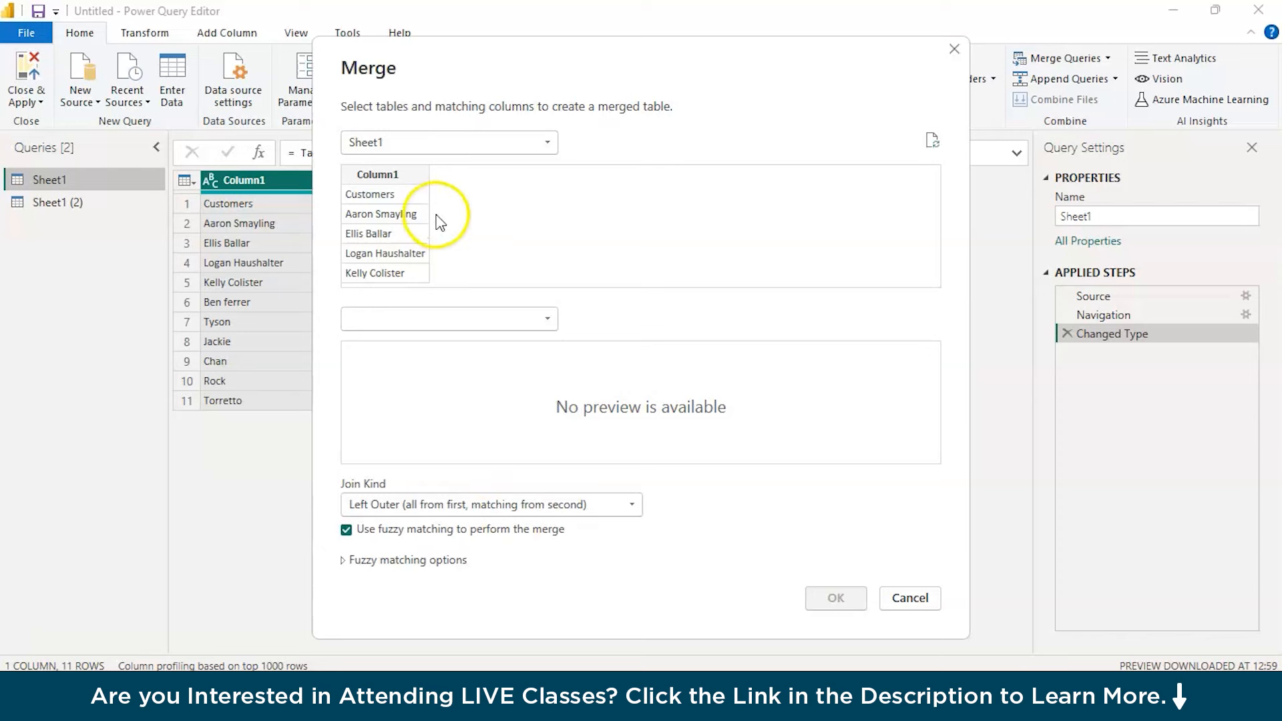
left_click(440, 318)
left_click(409, 359)
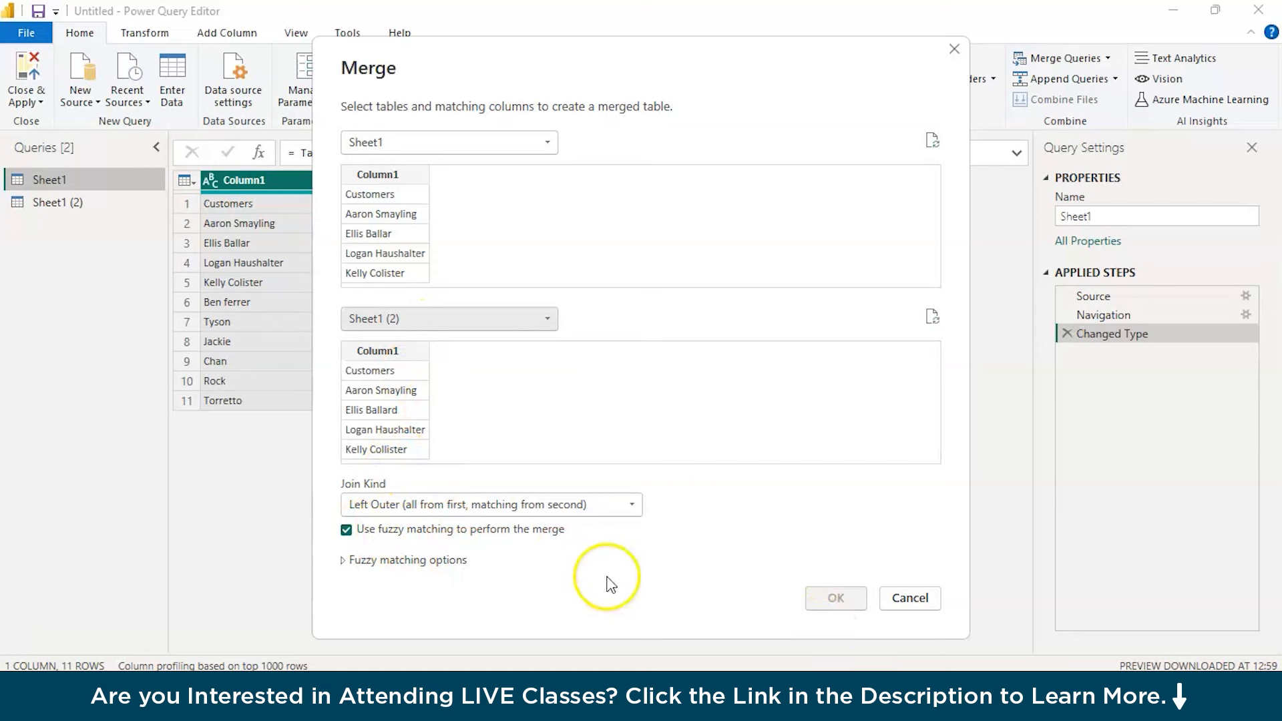
Step: Try a Full Outer join with a fuzzy similarity threshold of 90, and close the merge setup without creating the query
left_click(532, 505)
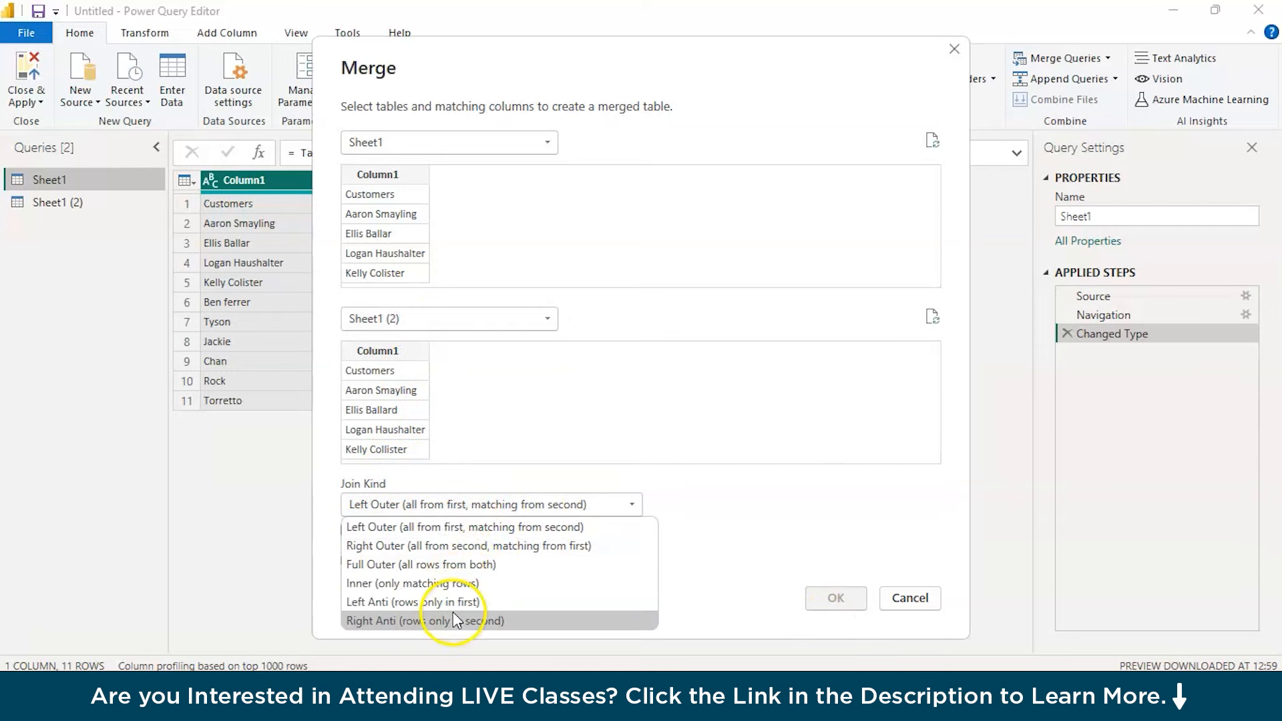
left_click(501, 569)
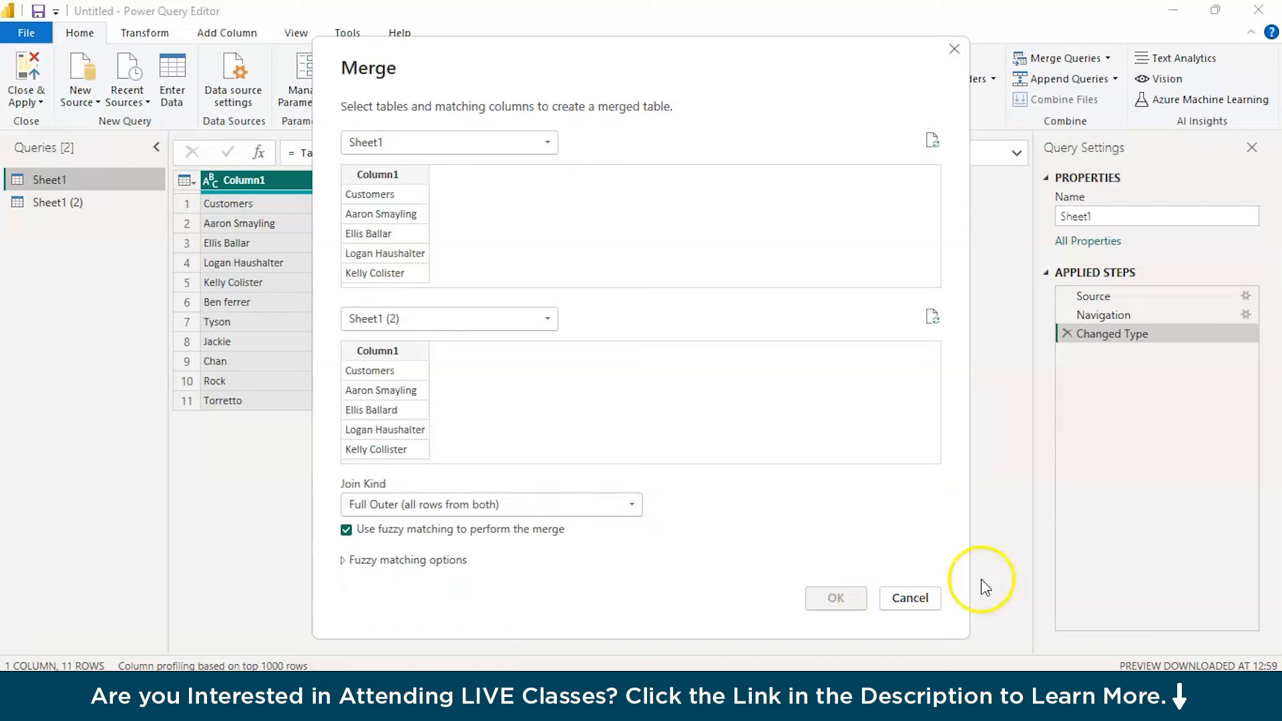
left_click(344, 560)
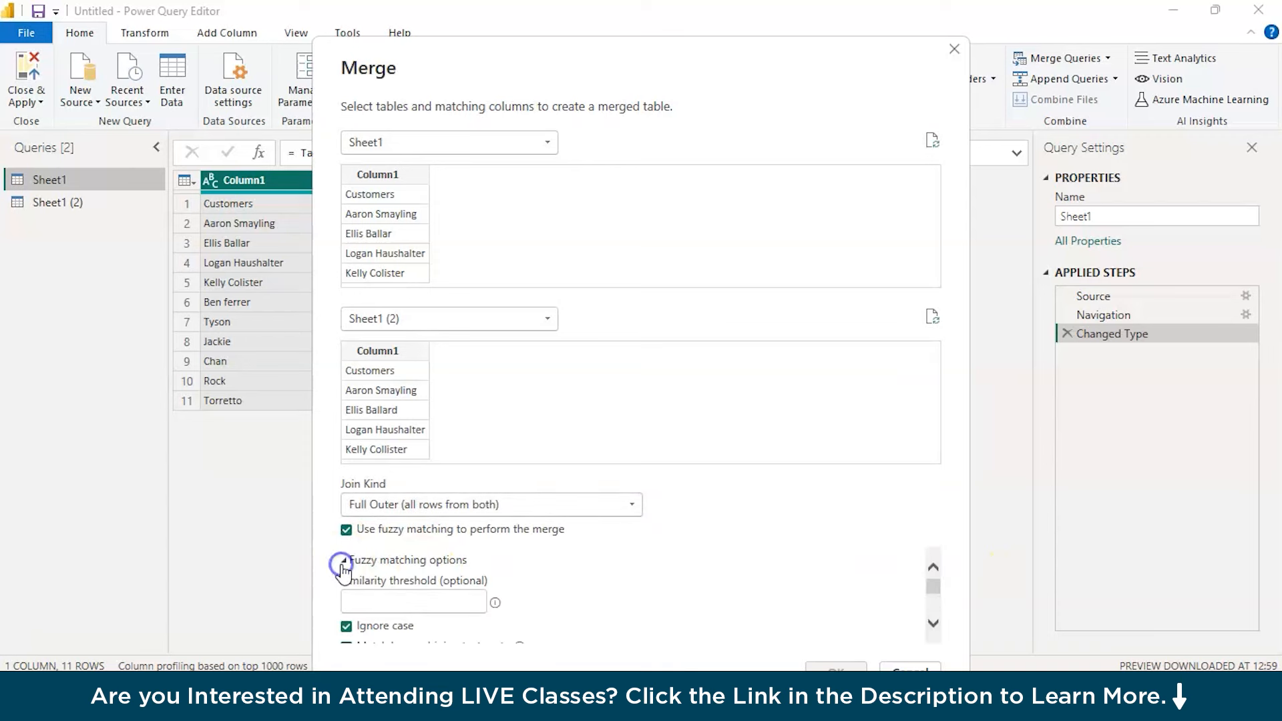
left_click(374, 590)
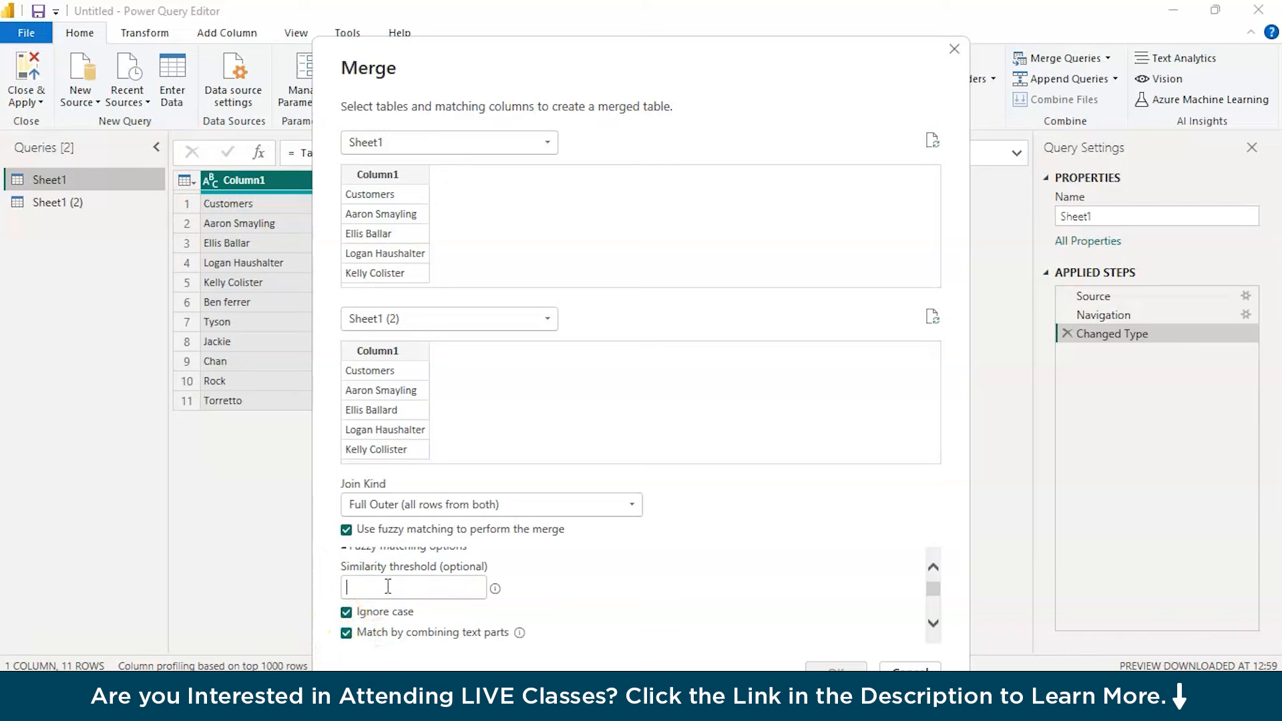
type("90")
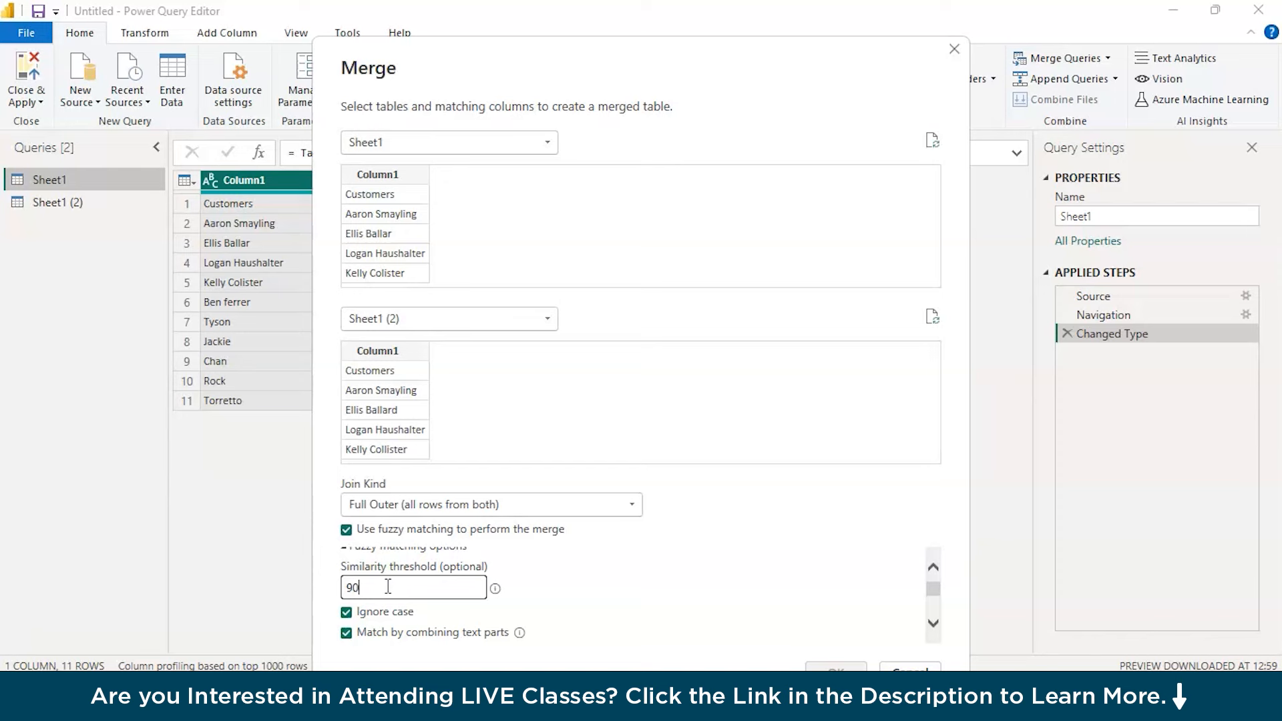
scroll(401, 588, "down", 2)
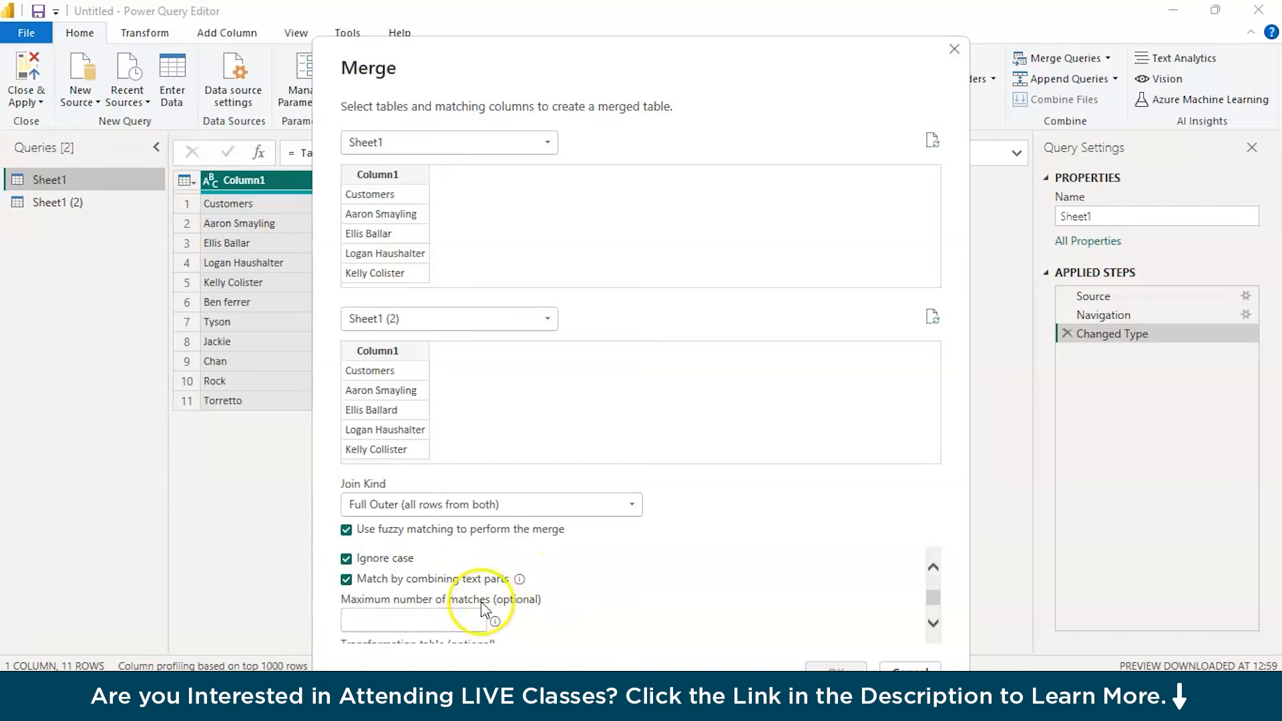
scroll(442, 611, "down", 3)
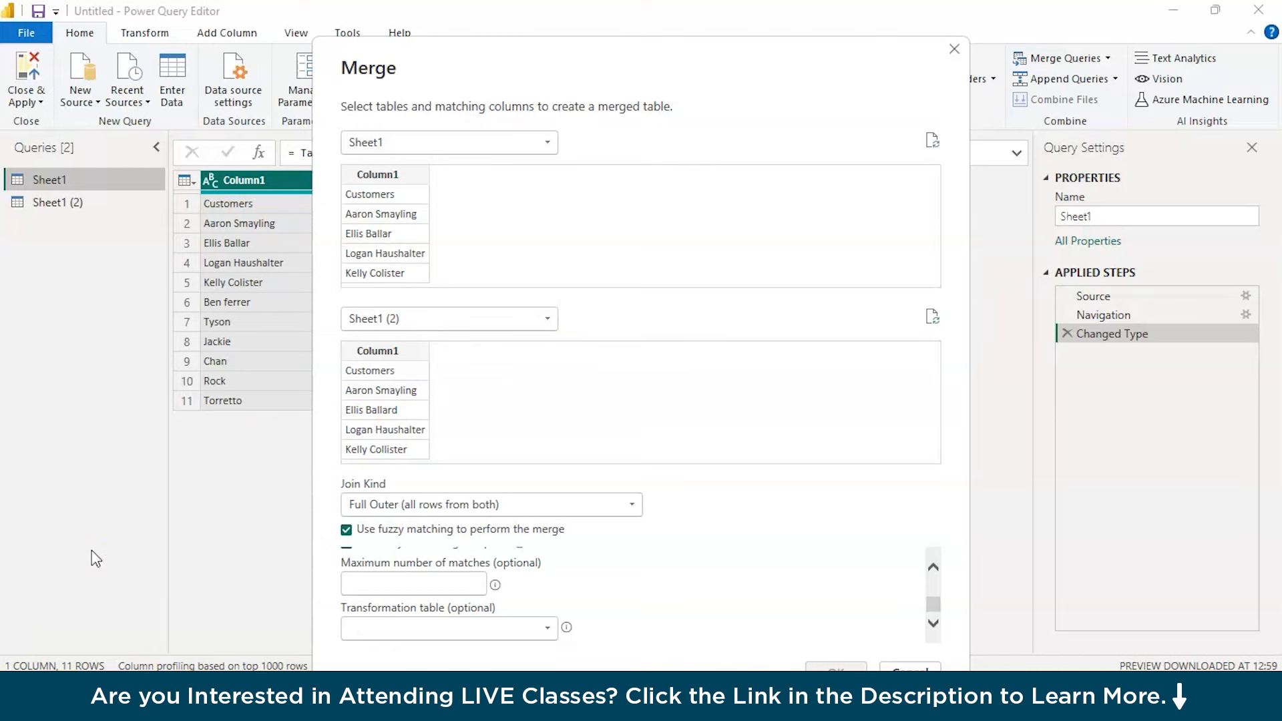
key("alt+Tab")
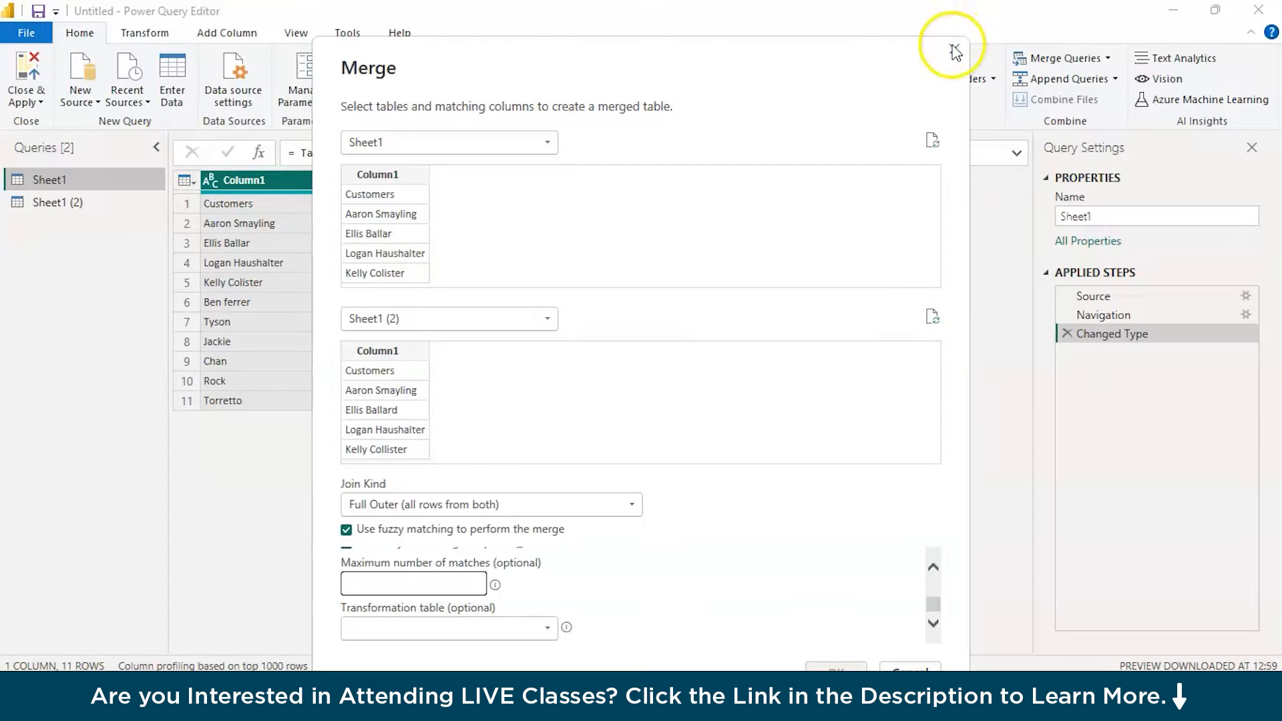
left_click(953, 46)
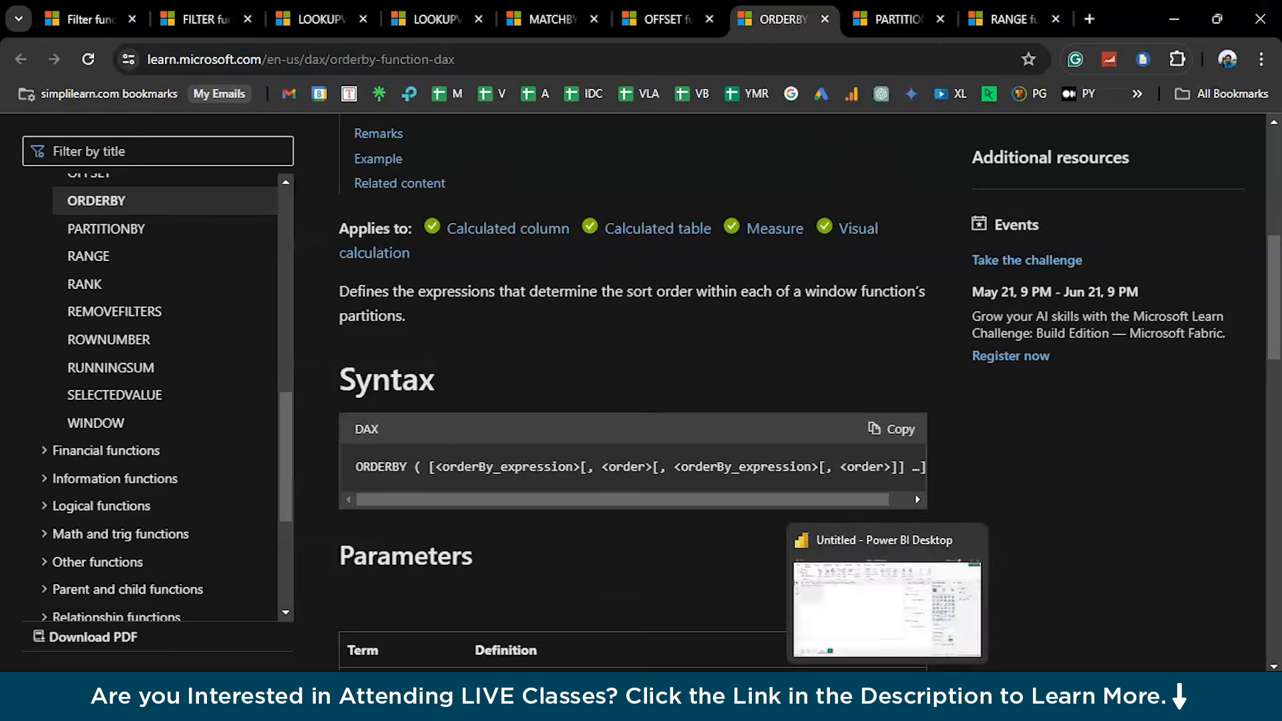
Step: Switch to Power BI Desktop and open the recent report New Dax Functions Index, Window & Offset
left_click(887, 696)
left_click(34, 46)
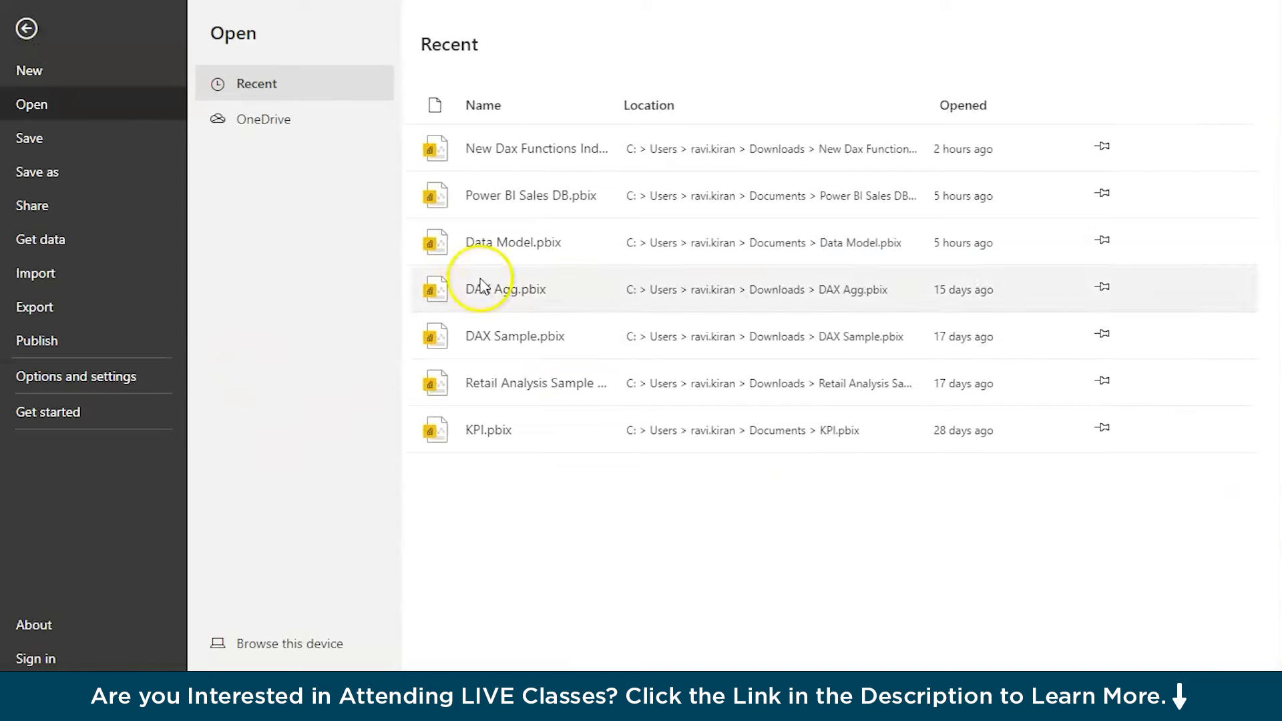
left_click(547, 148)
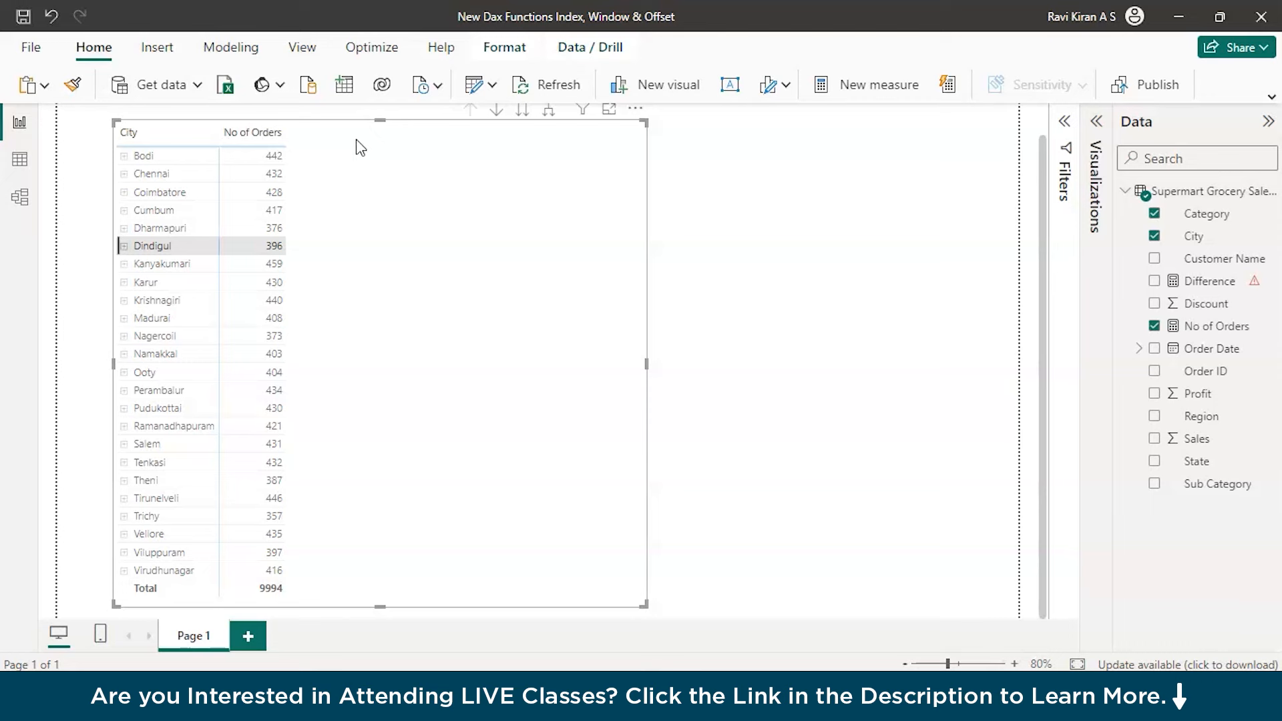
Step: Switch to the browser and review the OFFSET and INDEX function pages in the Microsoft DAX documentation
key("alt+Tab")
key("alt+Tab")
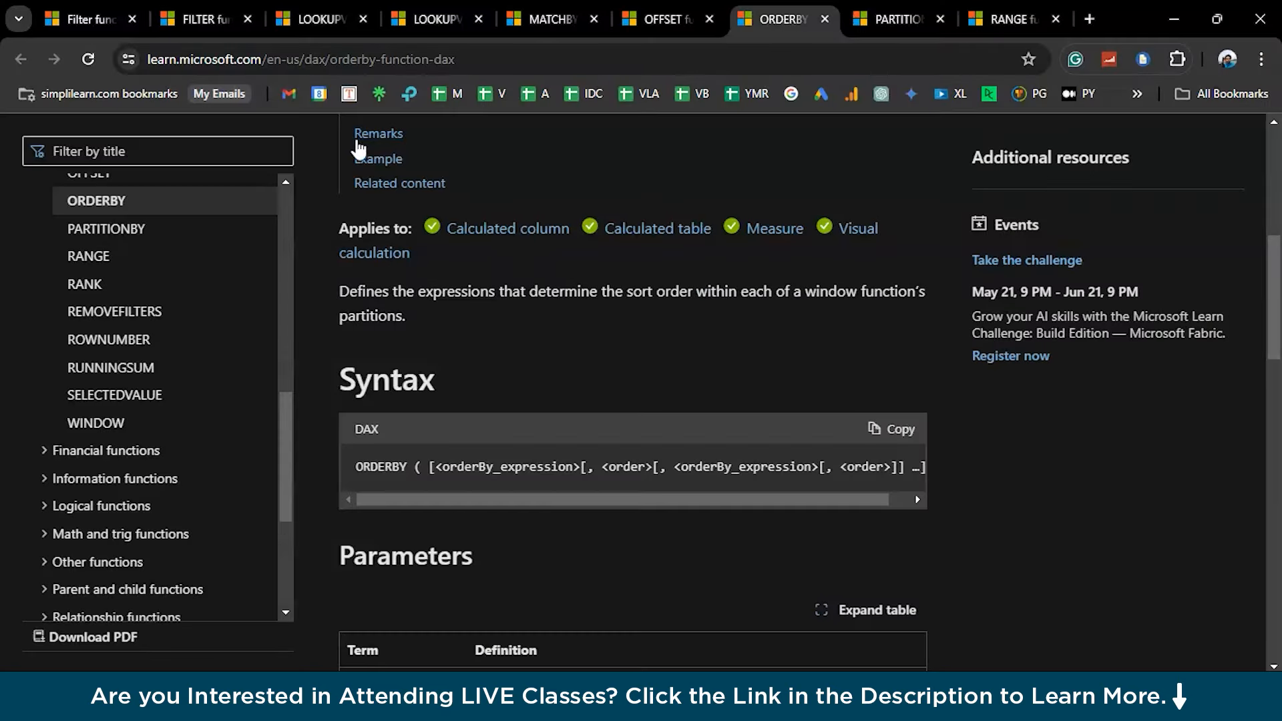
left_click(660, 18)
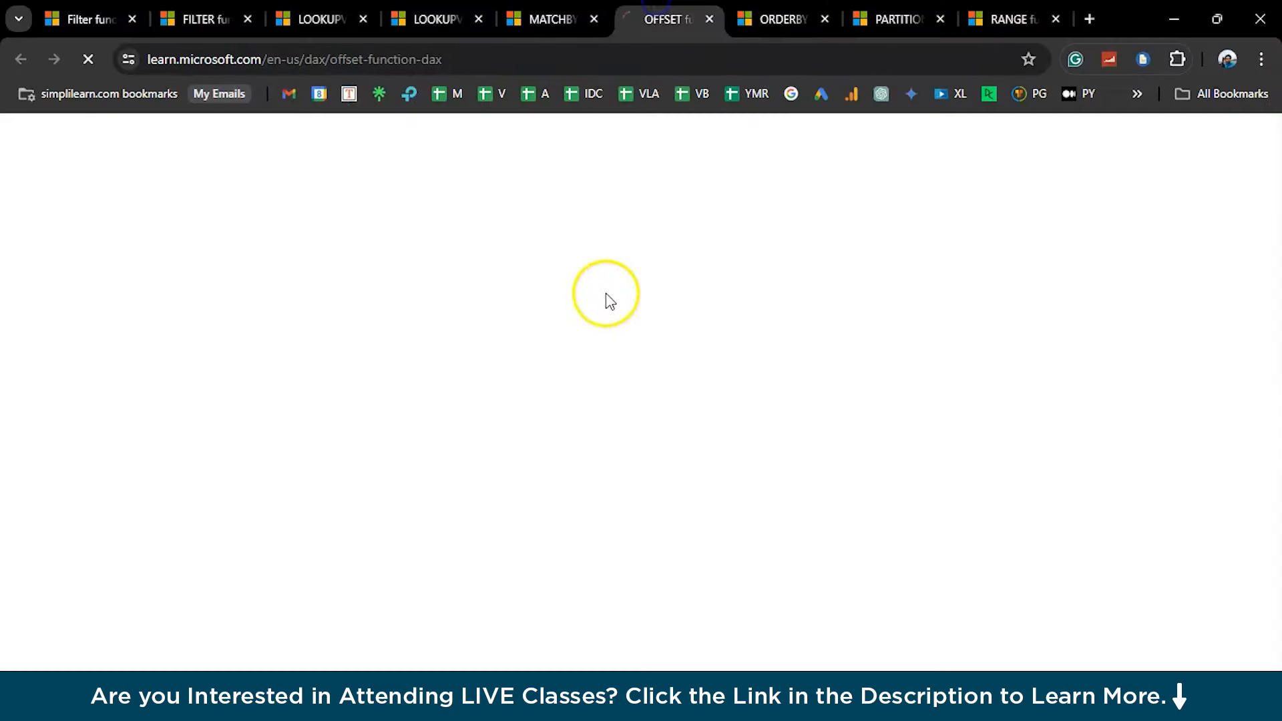
triple_click(519, 448)
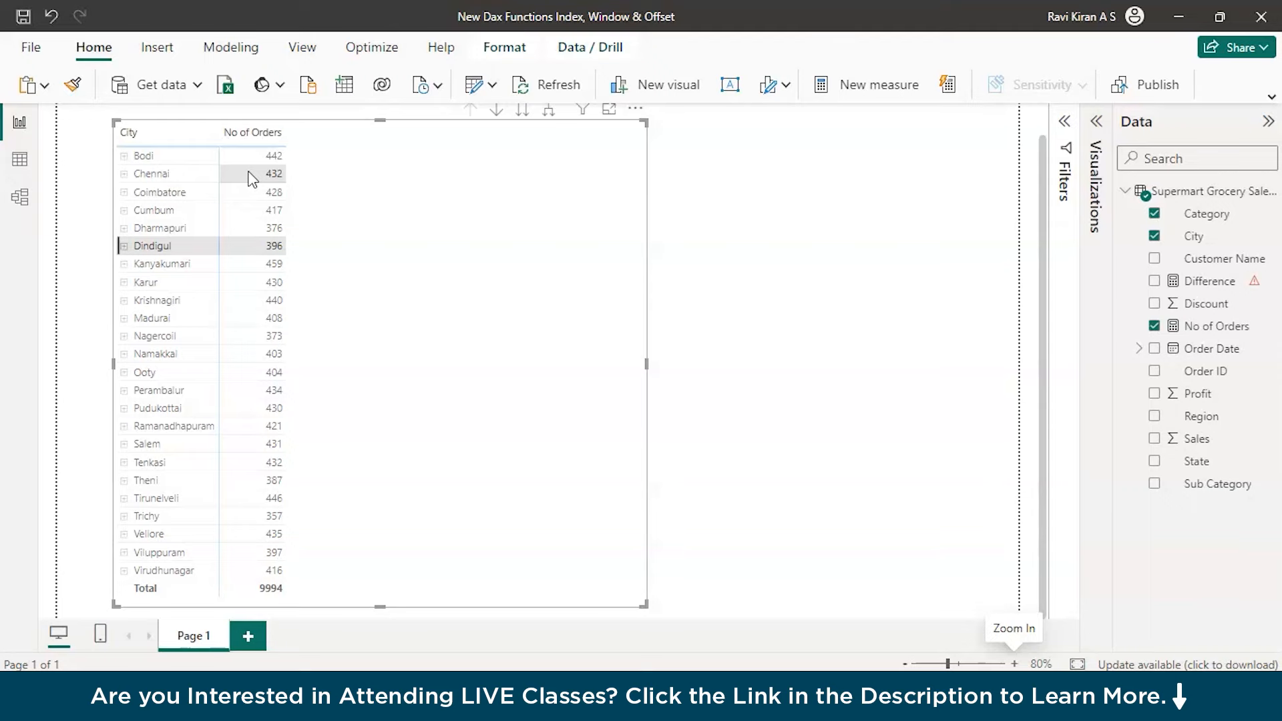
key("alt+Tab")
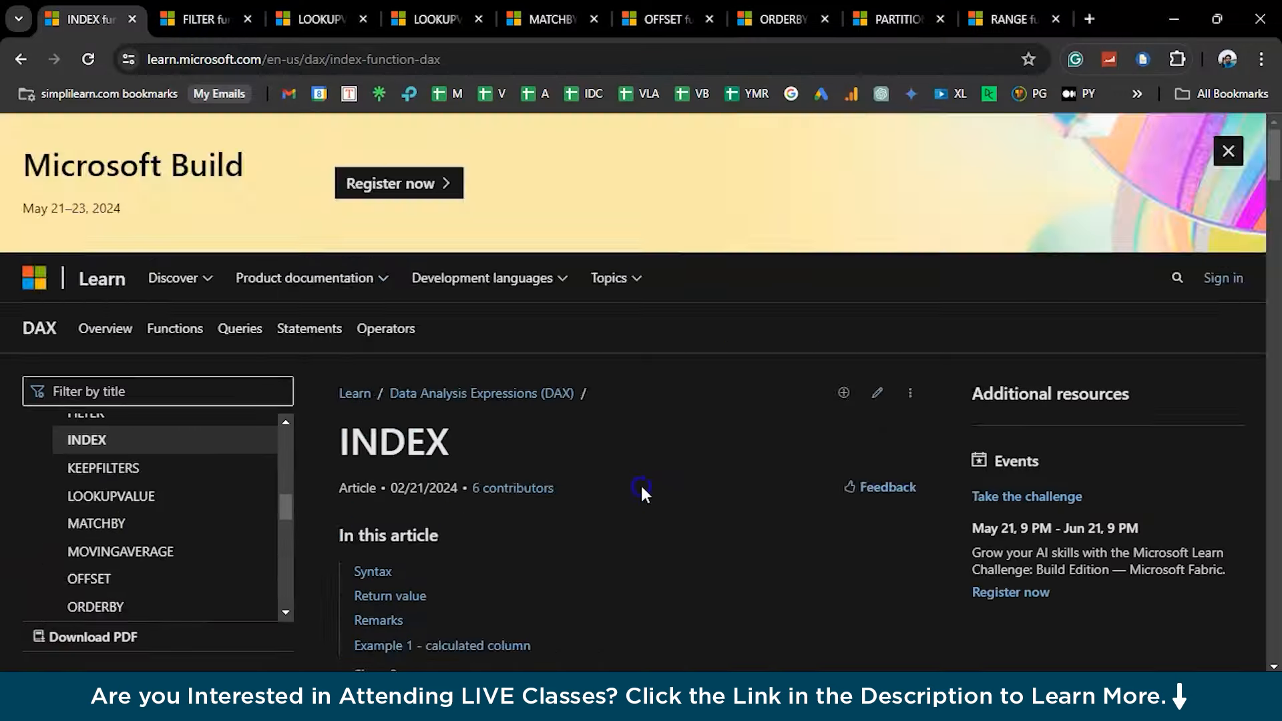
scroll(640, 483, "down", 5)
triple_click(550, 470)
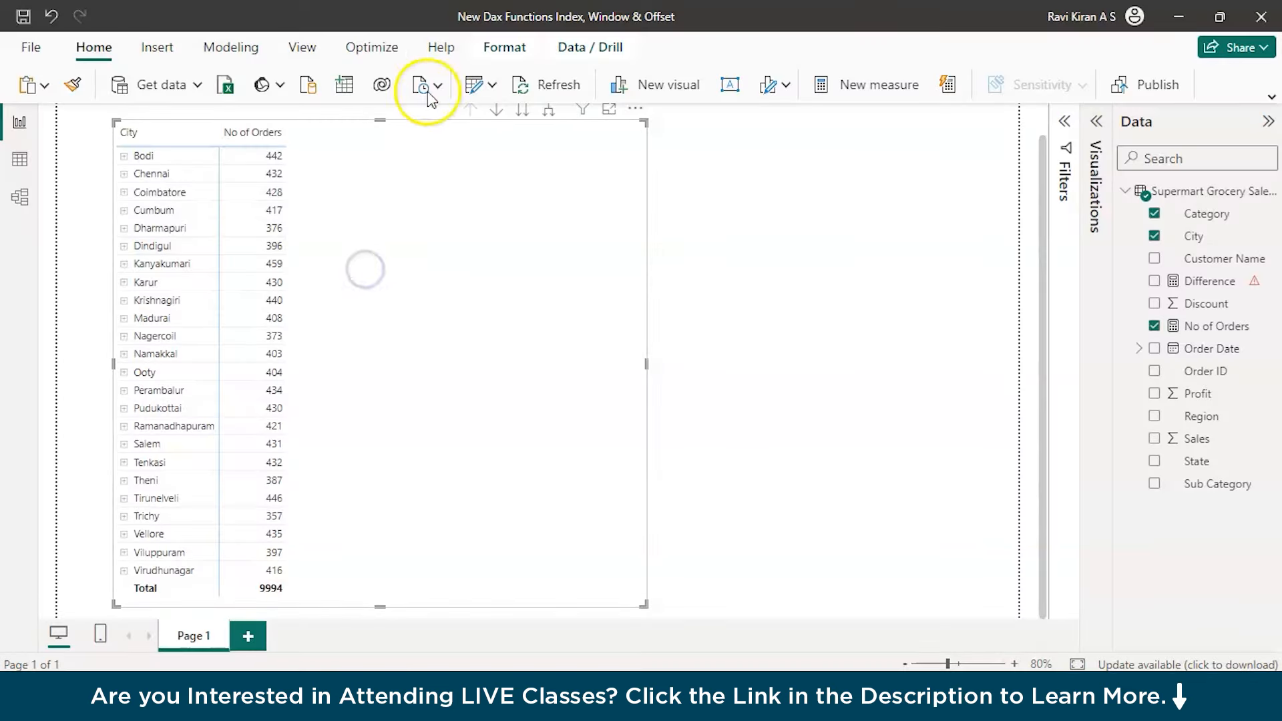
Step: Add a calculated column to the Supermart Grocery Sales table: Index = CALCULATE([No of Orders],INDEX( -2 , ALL('Supermart Grocery Sales - Retail Analytics Dataset'[Category])))
left_click(1180, 192)
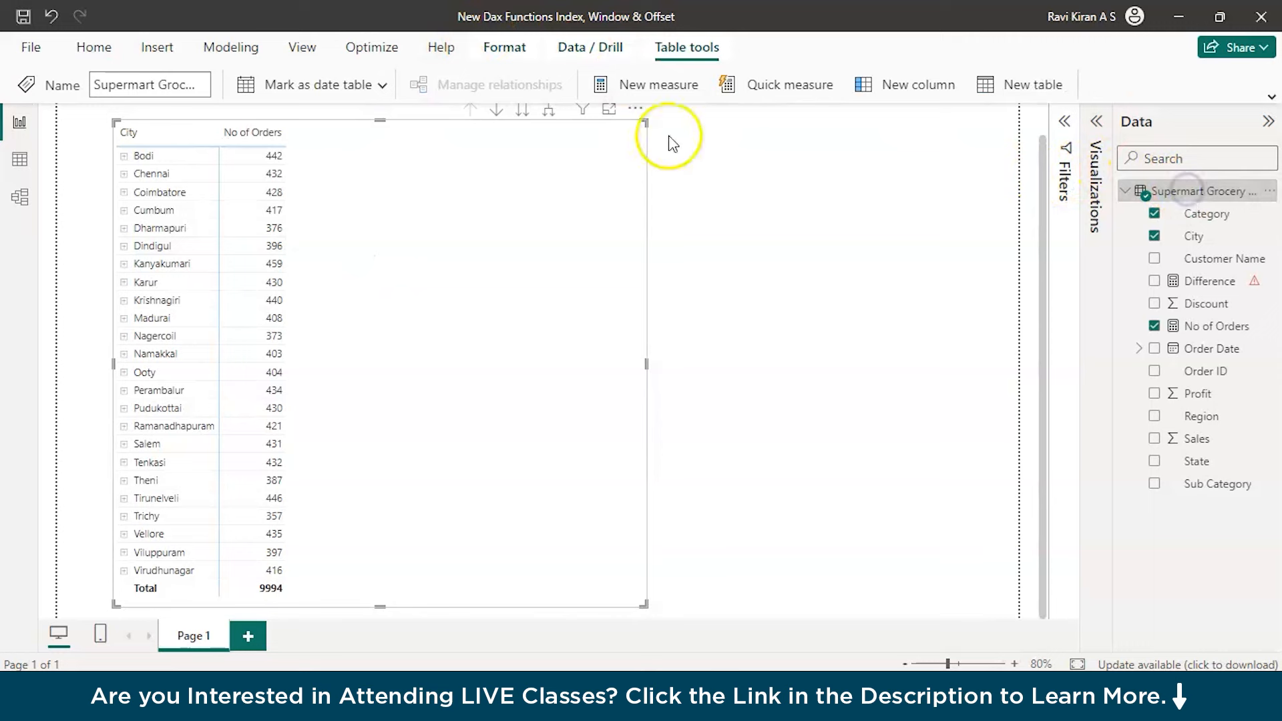
left_click(664, 51)
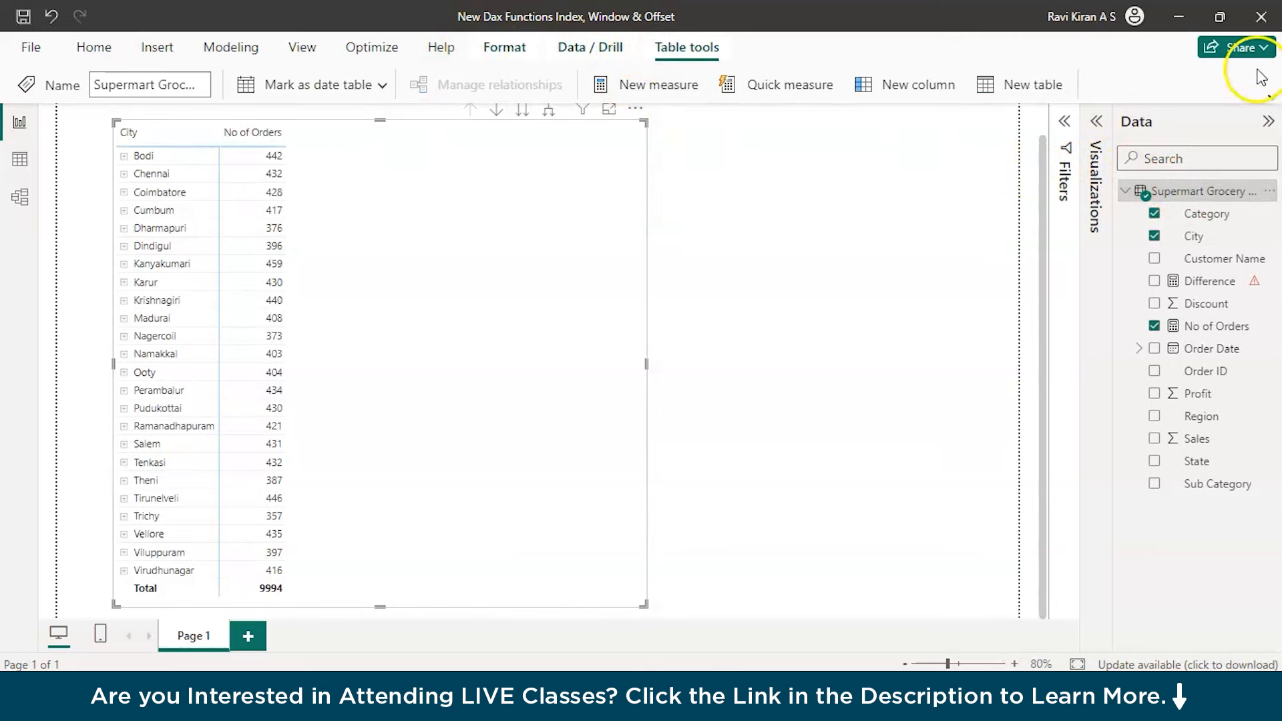
left_click(862, 82)
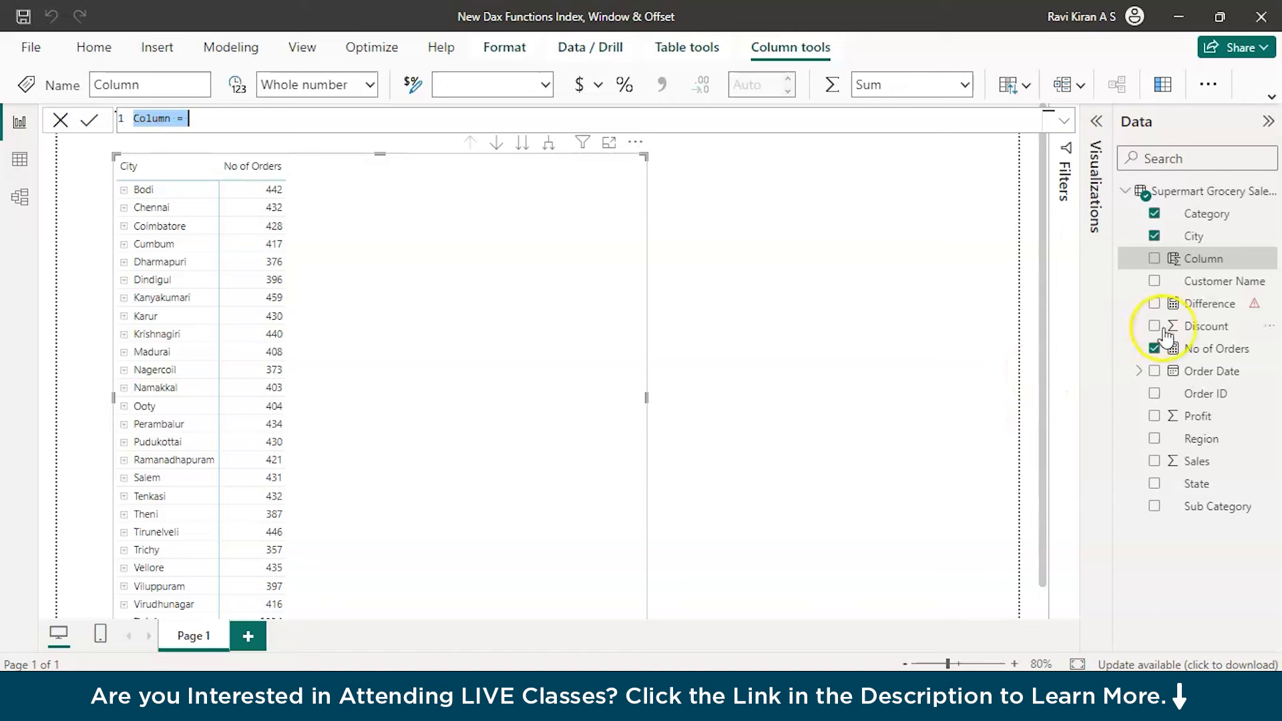
type("Index = CALCULATE([No of Orders],INDEX( -2 , ALL('Supermart Grocery Sales - Retail Analytics Dataset'[Category])))")
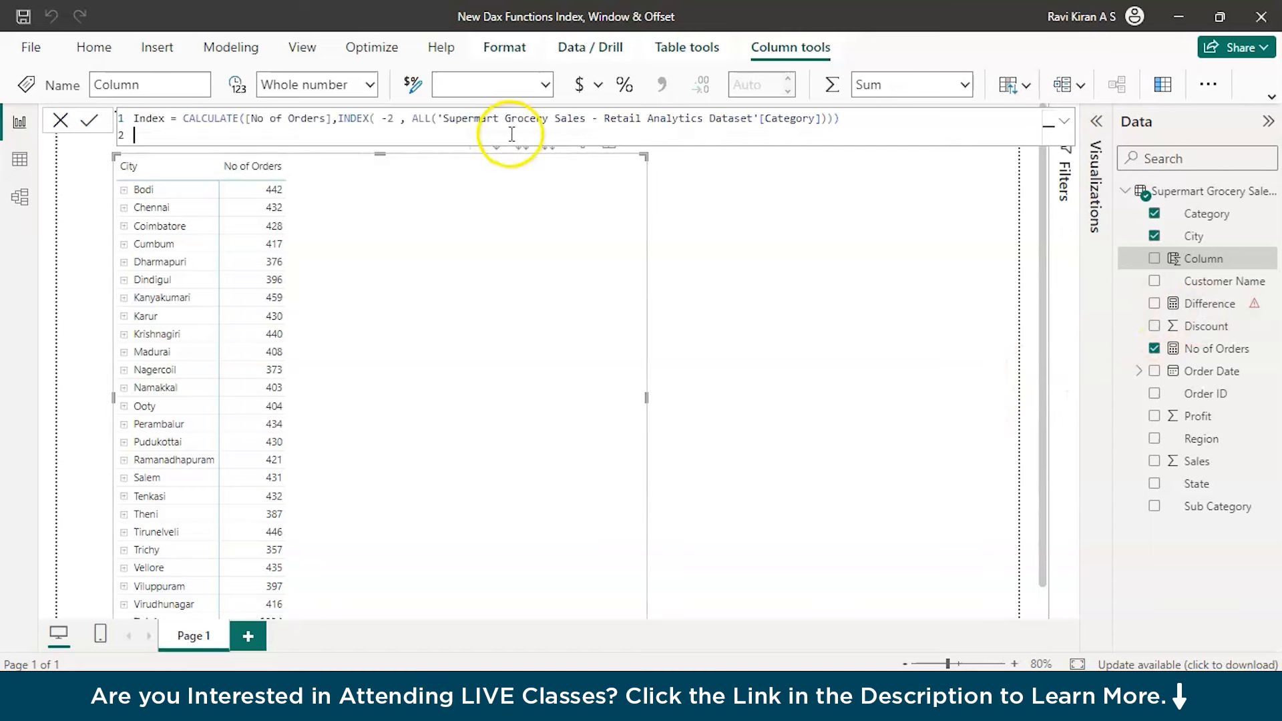
Step: Set the position argument of INDEX in the column formula to 1 and commit the Index column
left_click(185, 118)
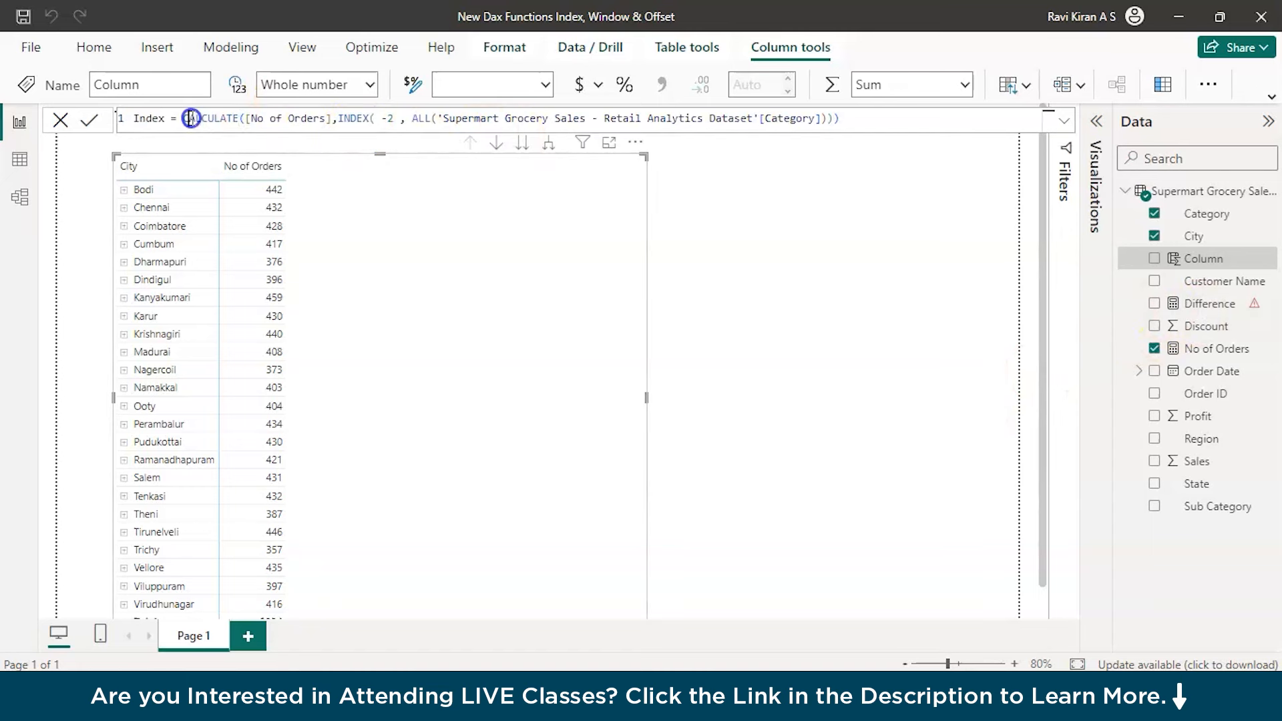
left_click(348, 118)
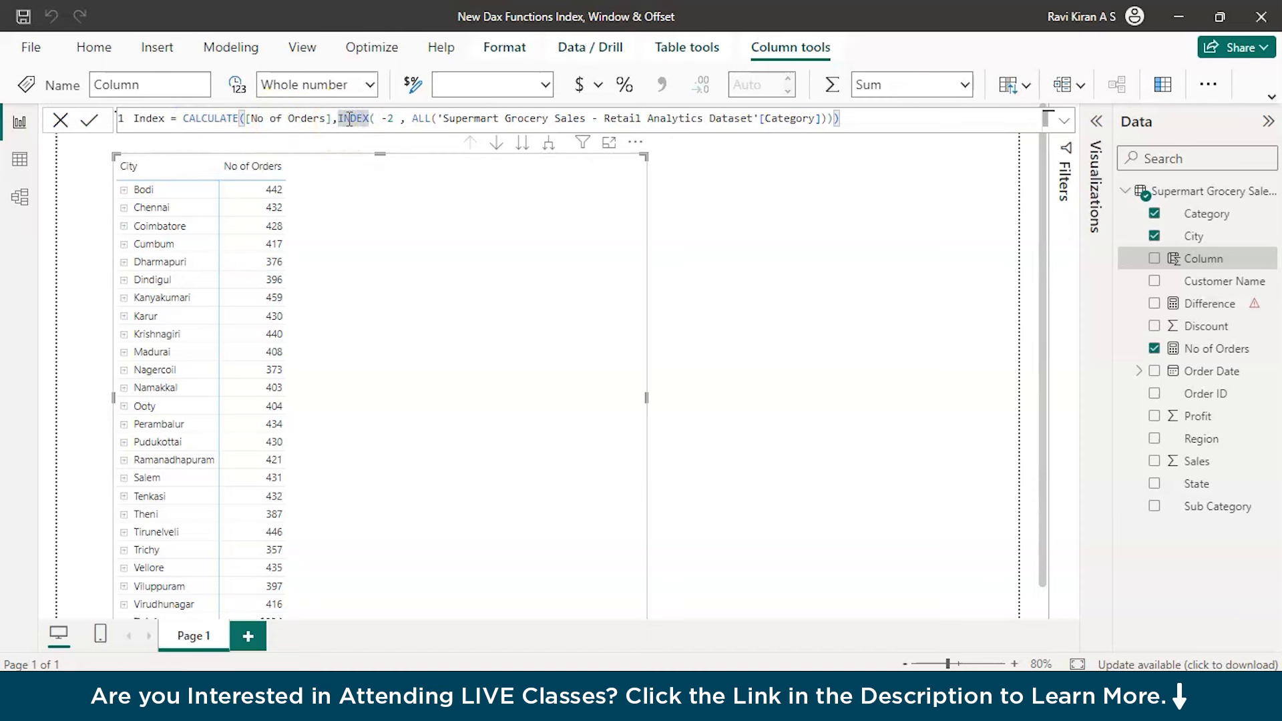
left_click(390, 118)
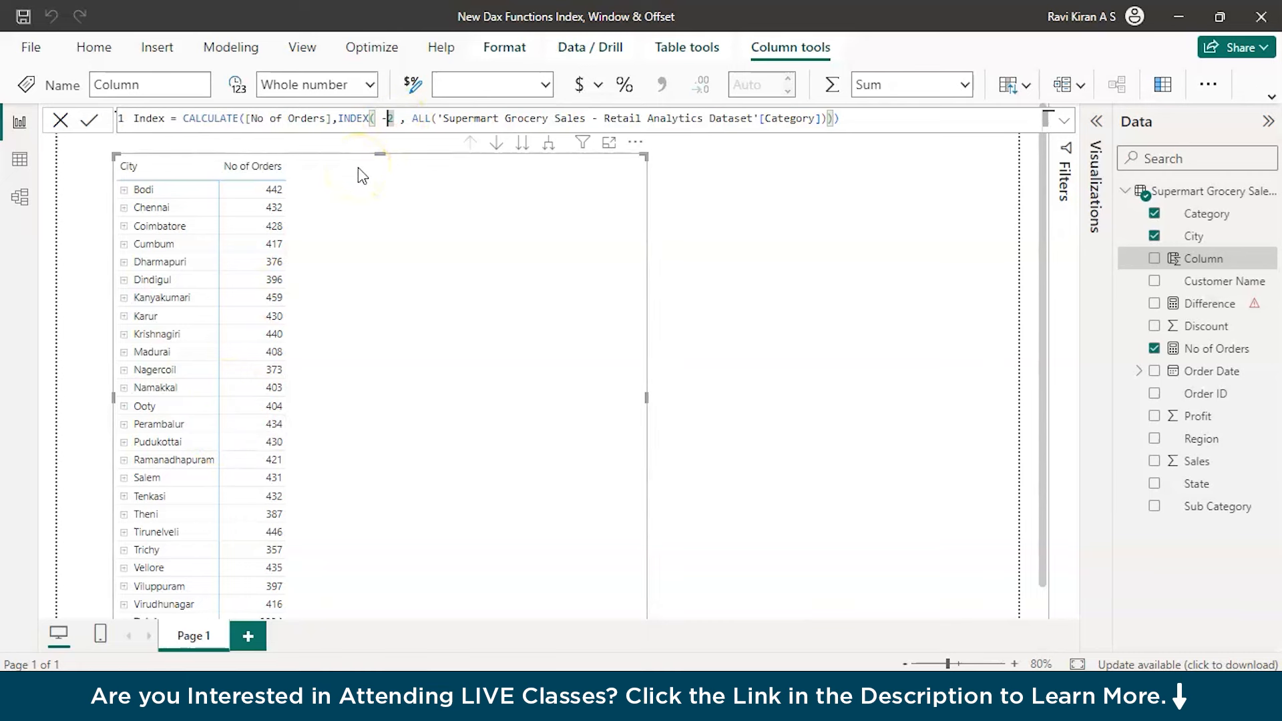
scroll(285, 421, "down", 2)
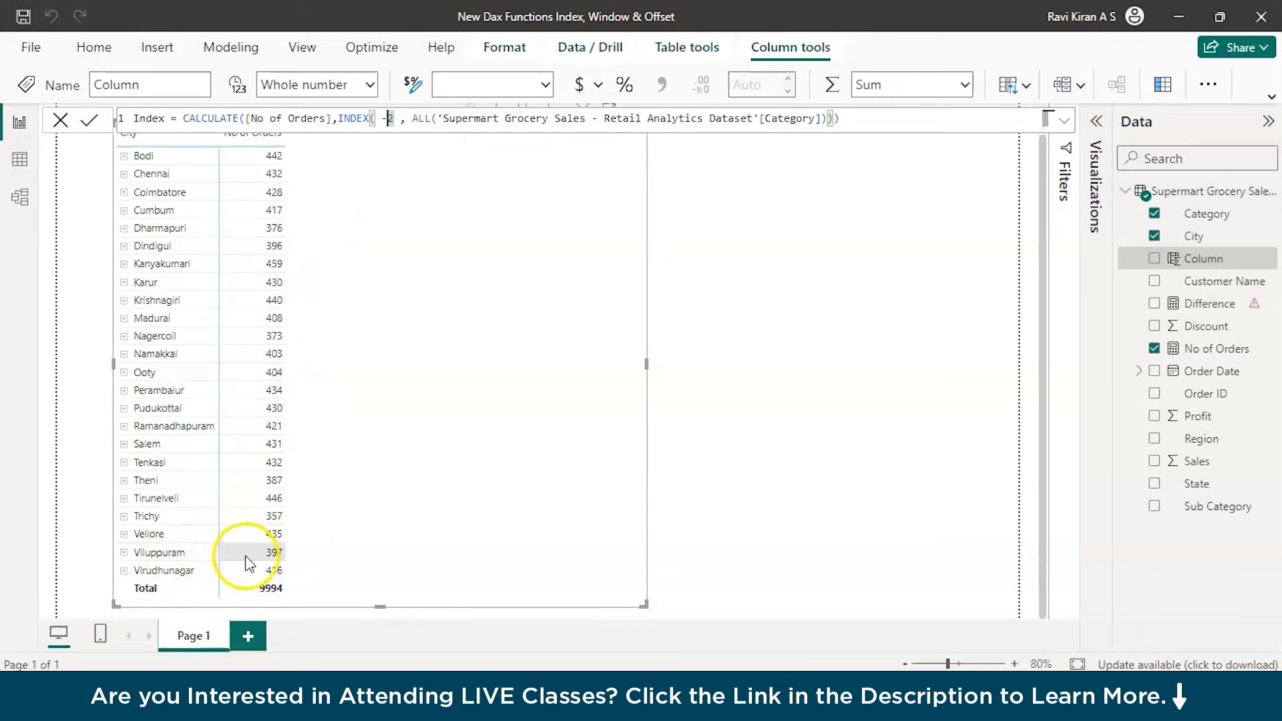
scroll(409, 243, "up", 1)
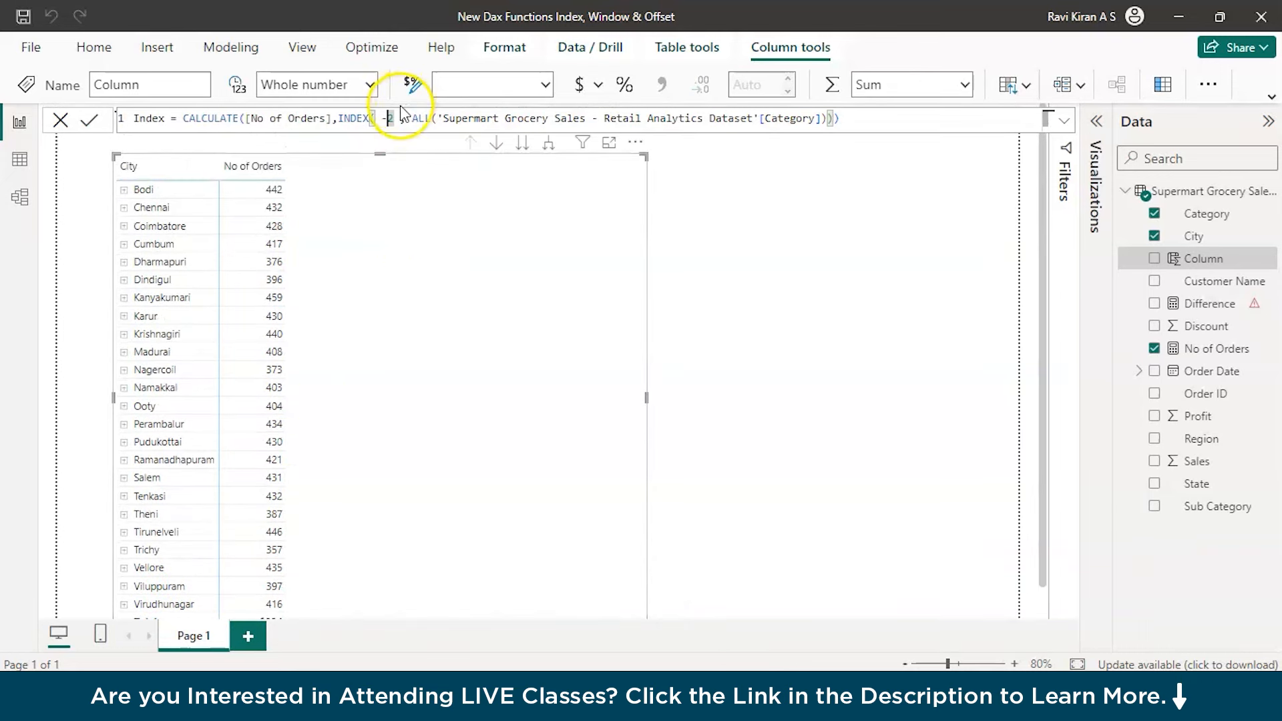
key("BackSpace")
key("BackSpace")
type("1")
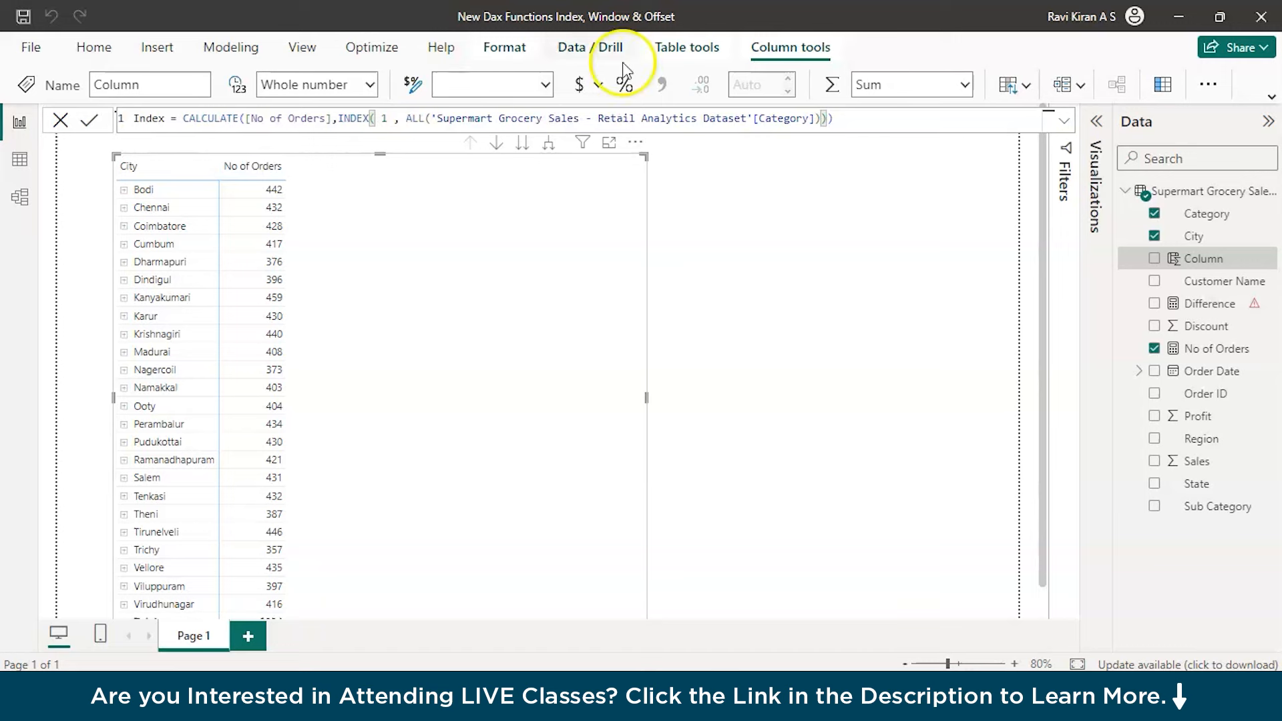
left_click(896, 116)
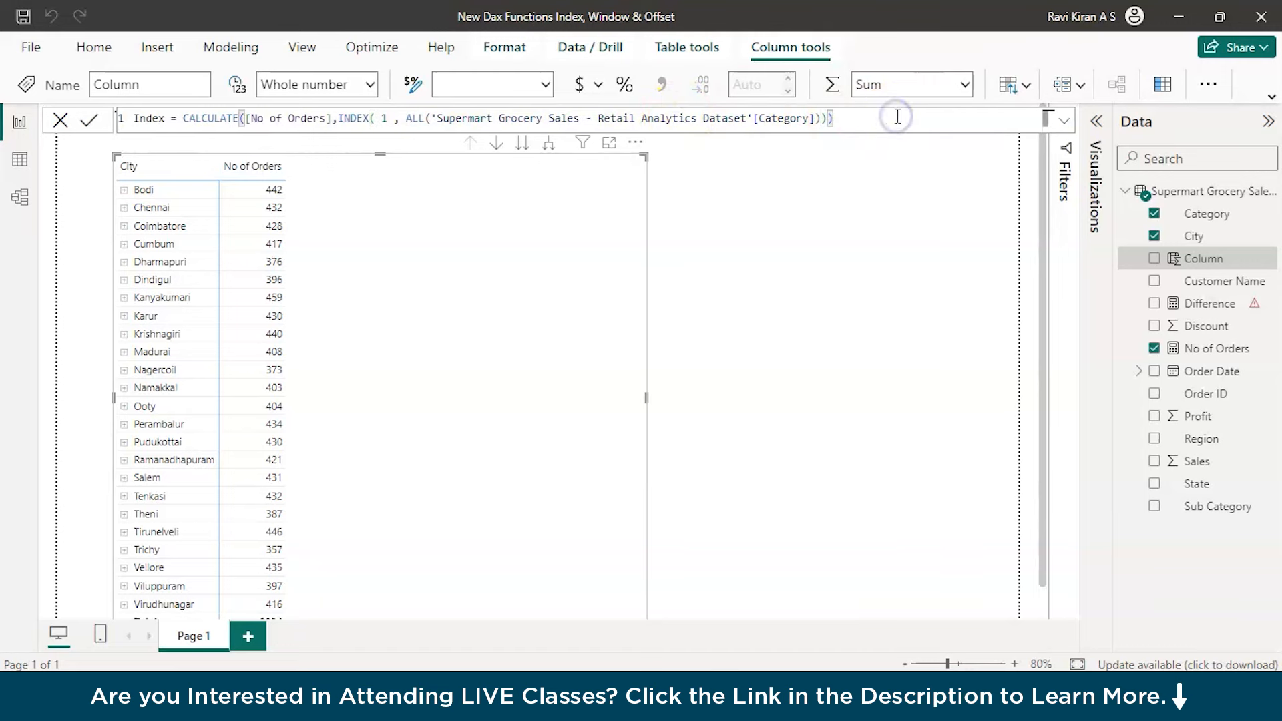
left_click(799, 116)
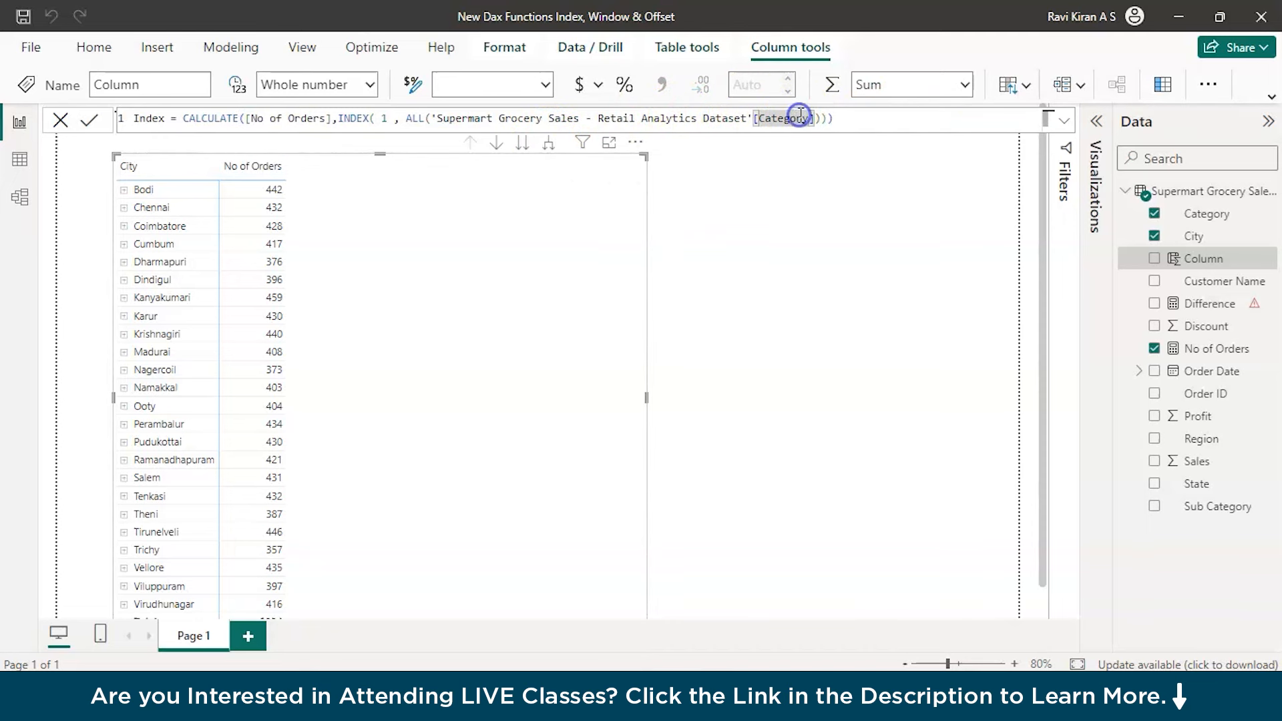
key("Return")
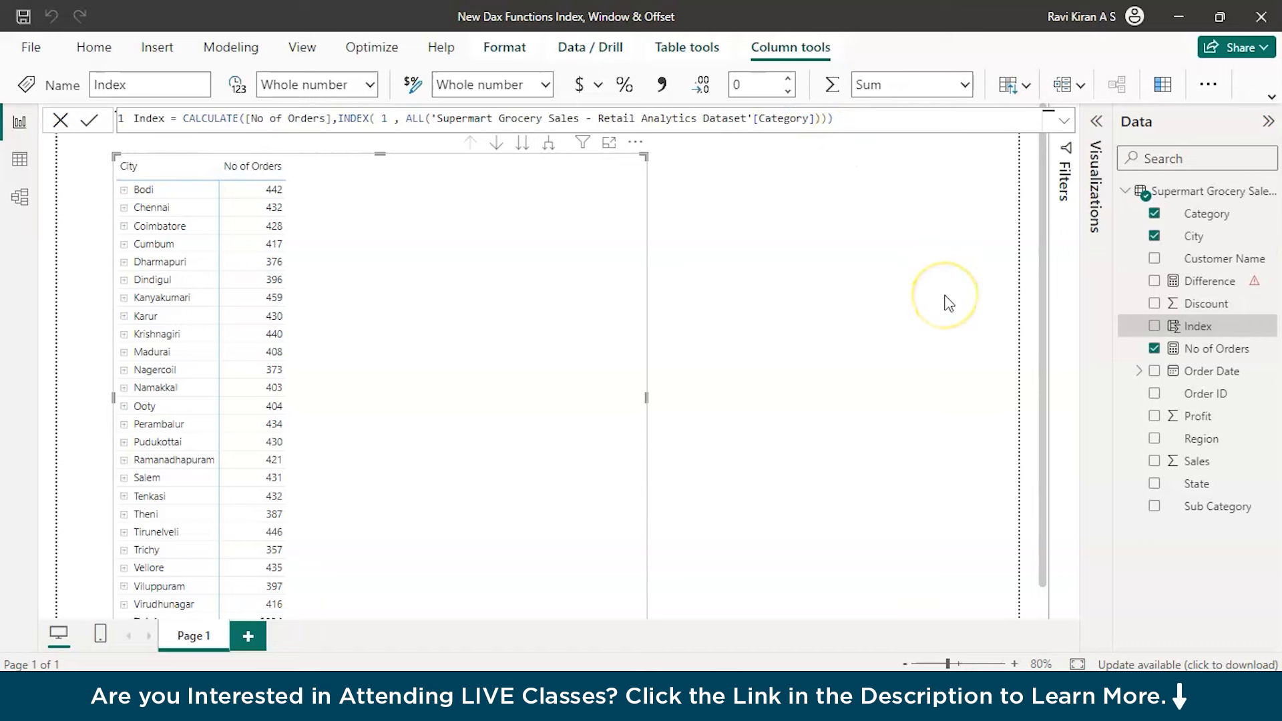
Step: Show the Index column in the city matrix alongside No of Orders
left_click(1154, 326)
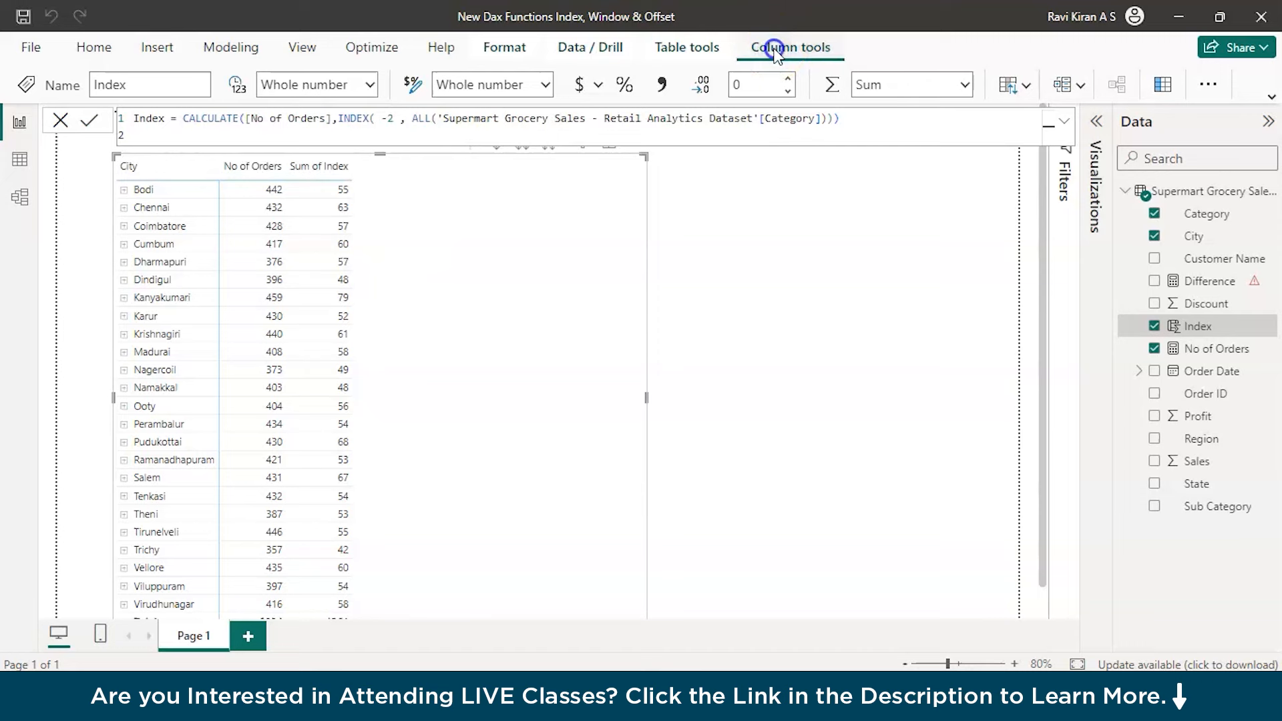
left_click(940, 237)
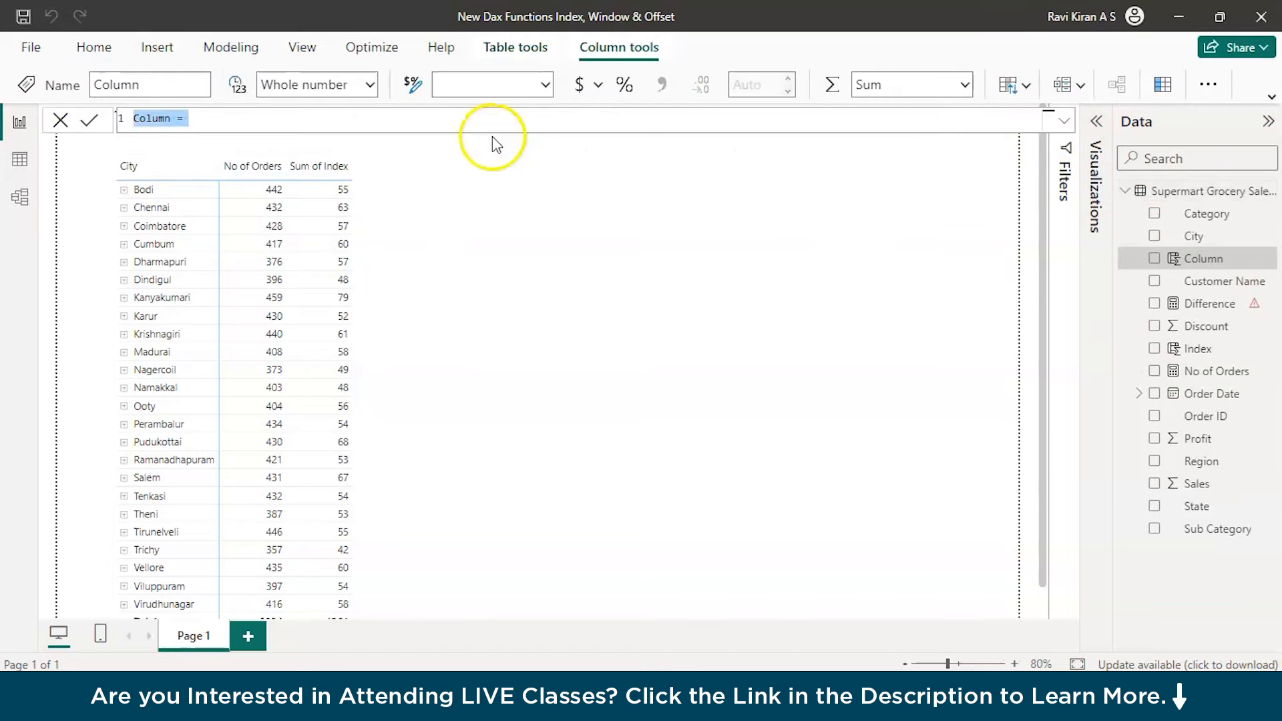
Step: Add a calculated column with the formula Offset = CALCULATE([No of Orders] , OFFSET(-1 , ALLSELECTED('Supermart Grocery Sales - Retail Analytics Dataset'[Category])))
type("Offset = CALCULATE([No of Orders] , OFFSET(-1 , ALLSELECTED('Supermart Grocery Sales - Retail Analytics Dataset'[Category])))")
key("BackSpace")
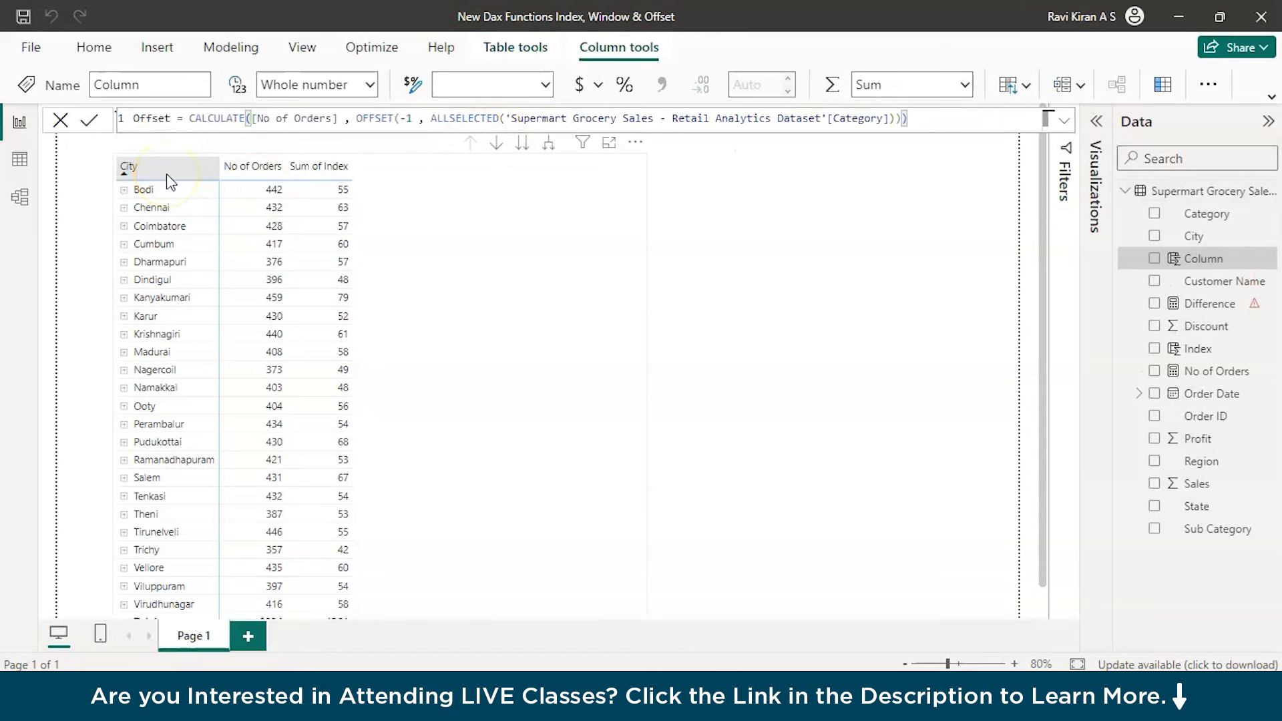
double_click(467, 120)
left_click(580, 118)
double_click(580, 117)
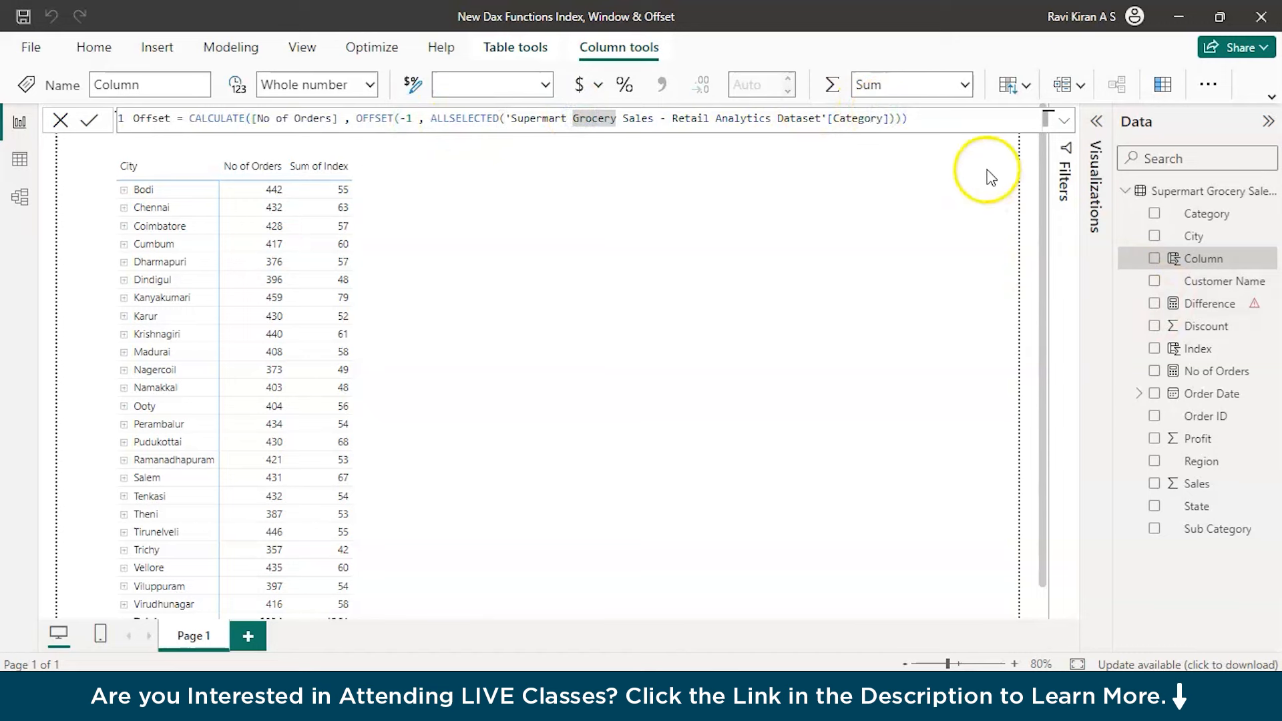
Step: Try 0 as the first argument of OFFSET in the column formula and commit the Offset column
left_click(961, 119)
left_click(417, 119)
key("BackSpace")
key("Delete")
key("Delete")
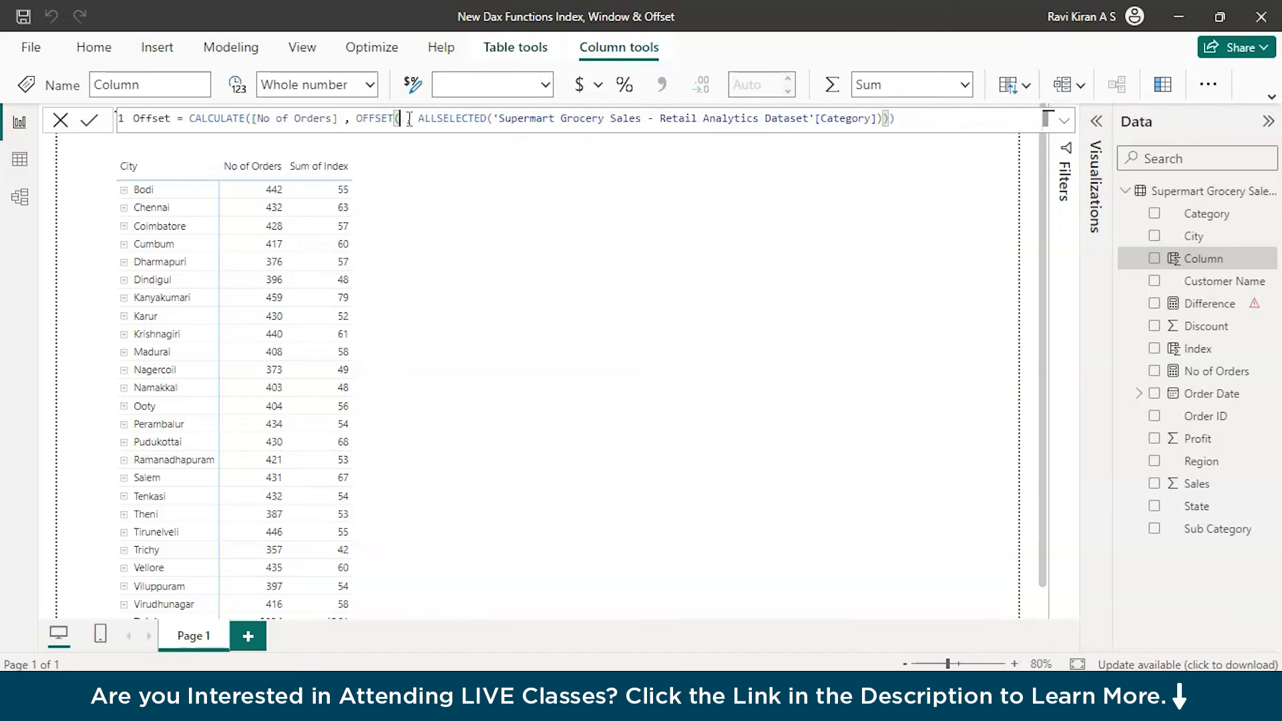
type("0,")
left_click(446, 117)
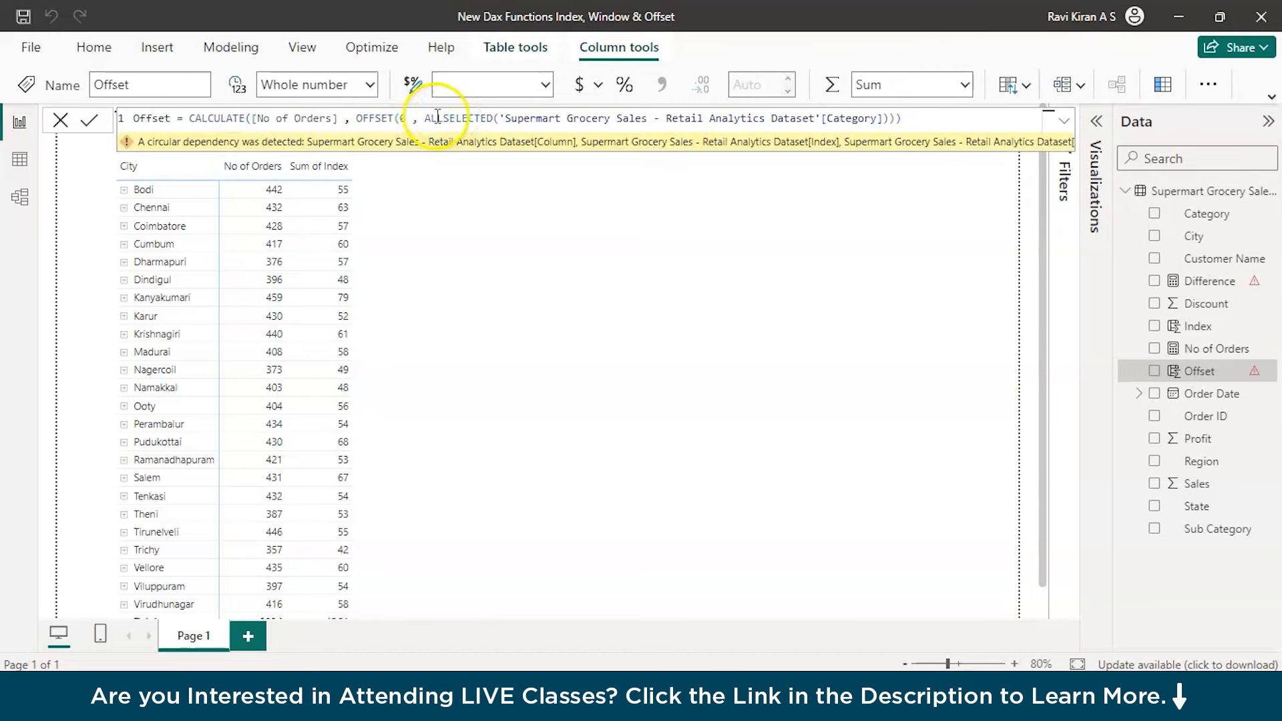
Step: Set the first argument of OFFSET in the Offset column formula to -1 and commit it
left_click(406, 118)
type("-1")
left_click(526, 131)
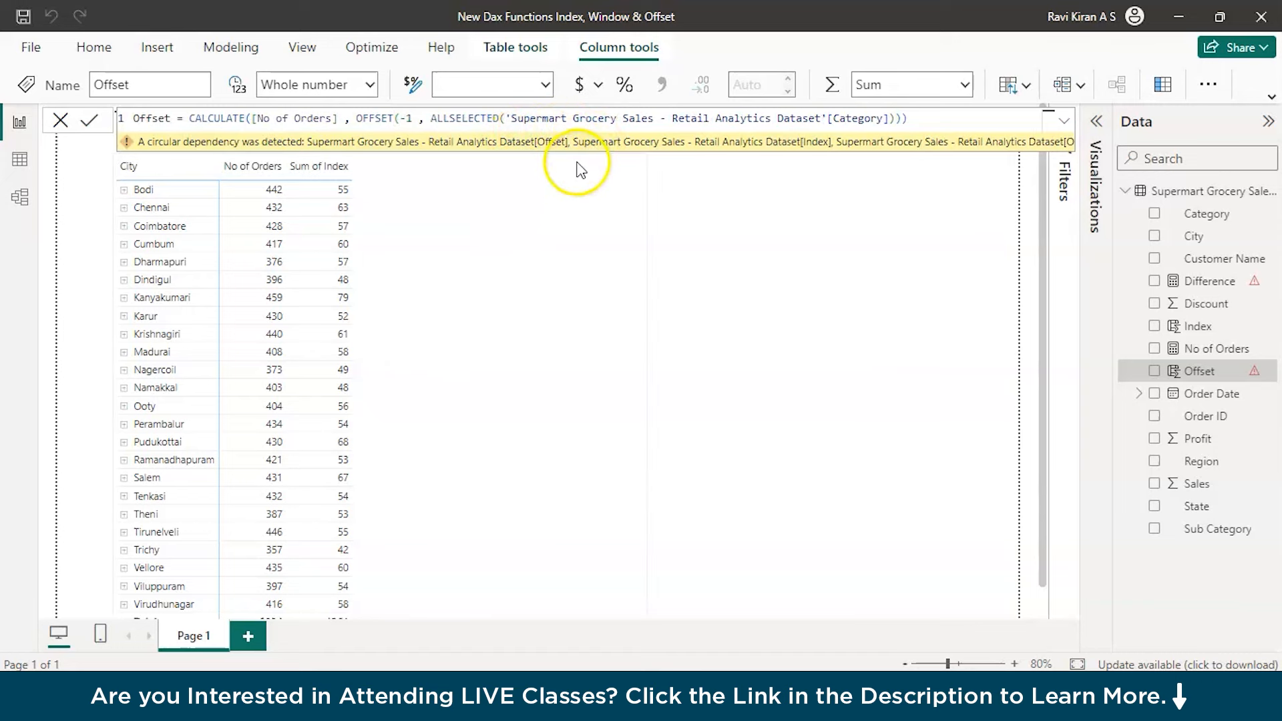
triple_click(477, 124)
key("End")
key("shift+Return")
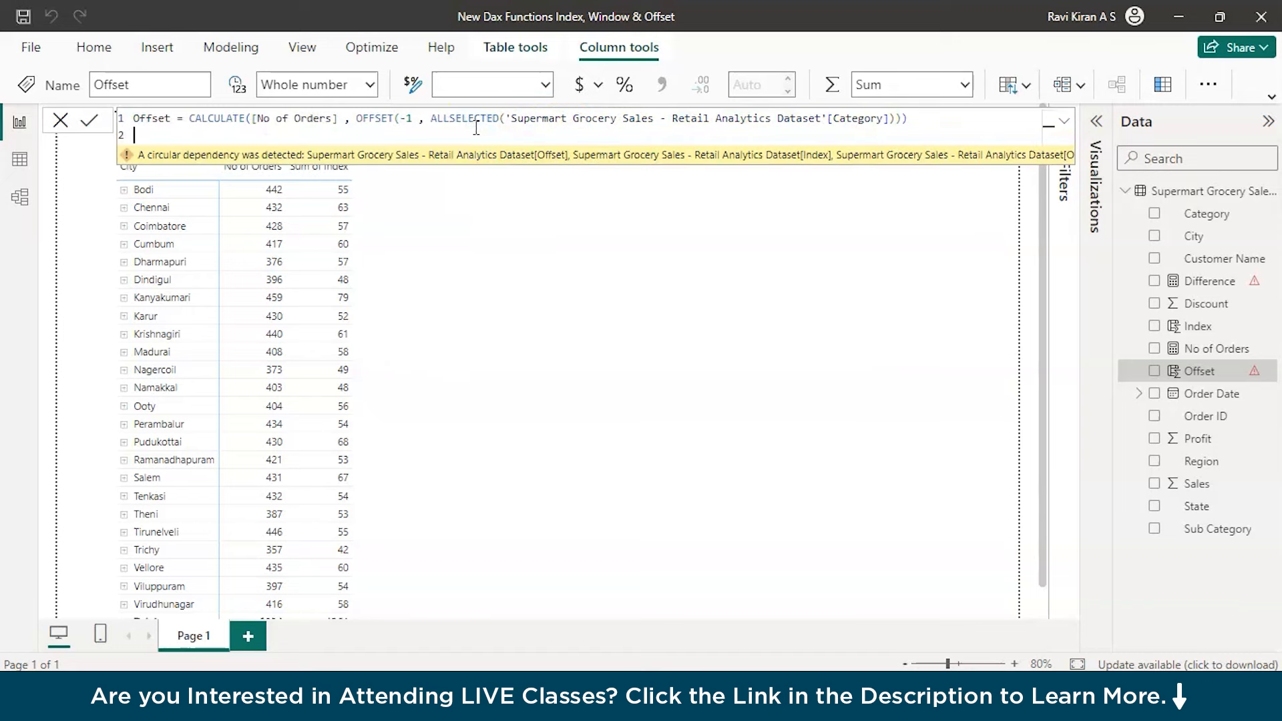
key("BackSpace")
left_click(454, 279)
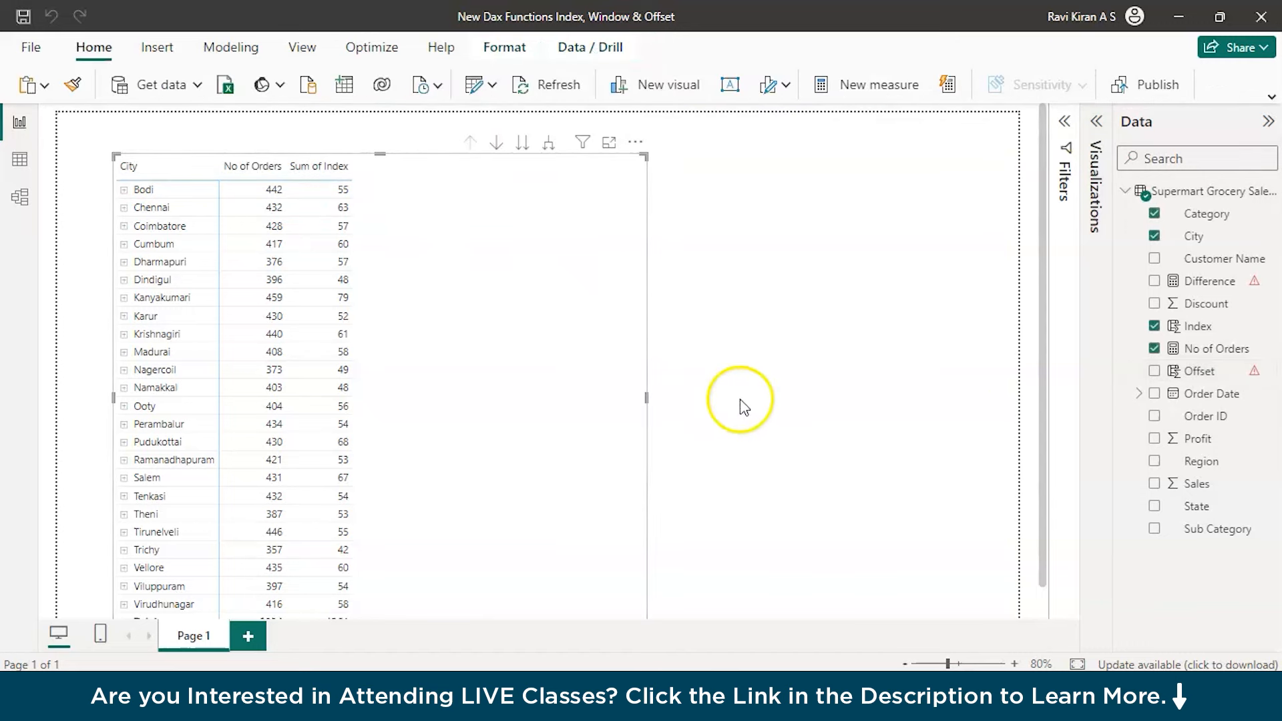
Step: Reopen the Offset column's formula and examine the full text of its error message
left_click(1256, 374)
left_click(793, 449)
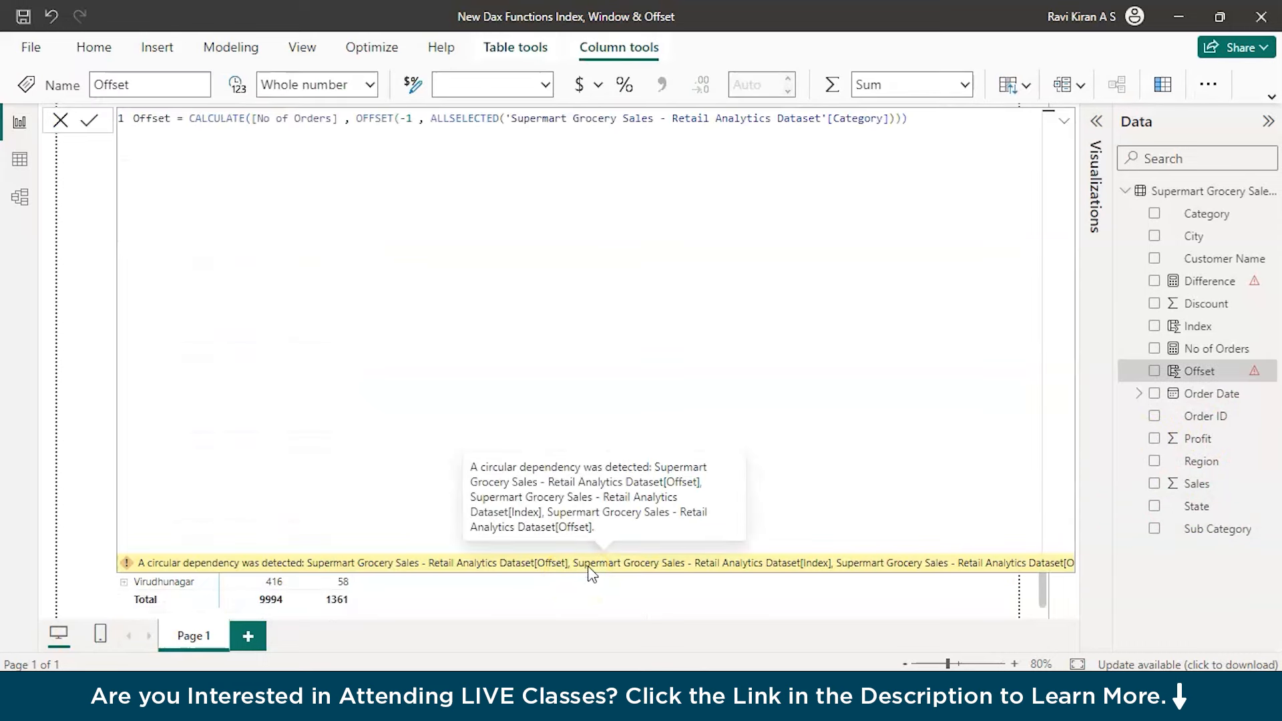
left_click(587, 566)
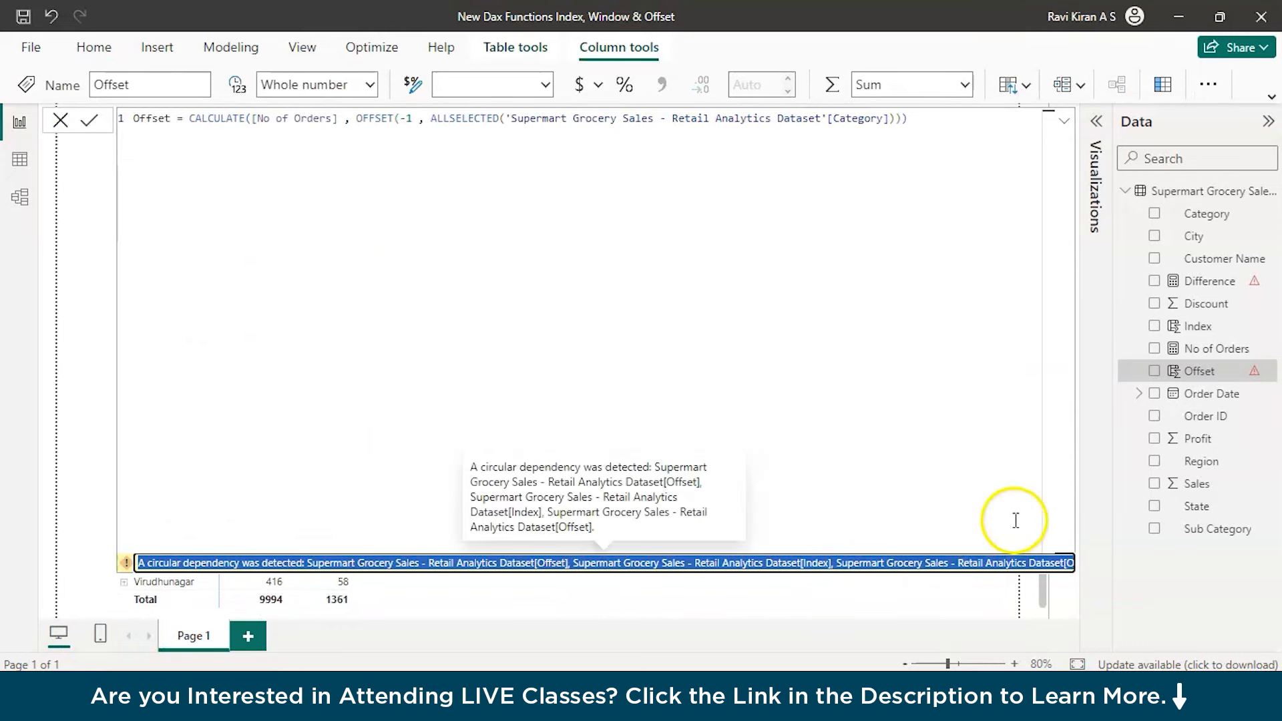
left_click(1064, 122)
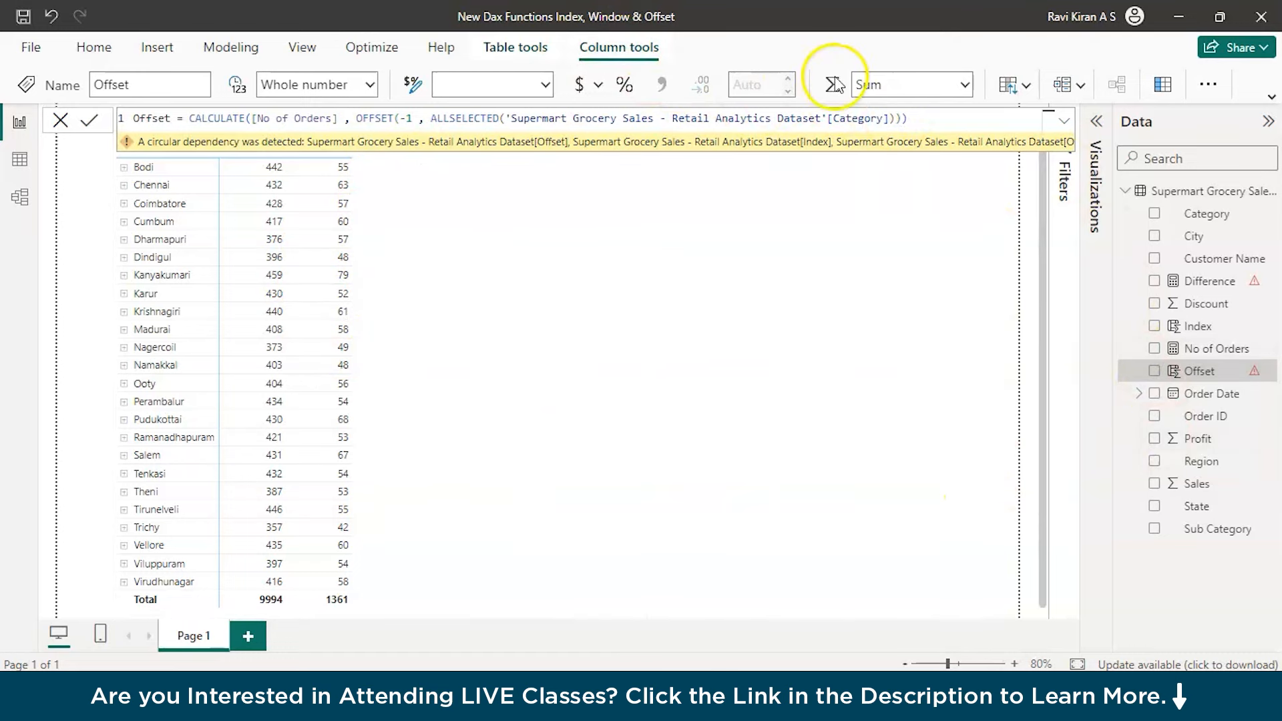
Step: Add a Window column to the Supermart table: CALCULATE([No of Orders], WINDOW(-1, 0, ALLSELECTED([Category], [City]), ORDERBY([Category], ASC), PARTITIONBY([City]))), fully qualifying the field references
left_click(1151, 191)
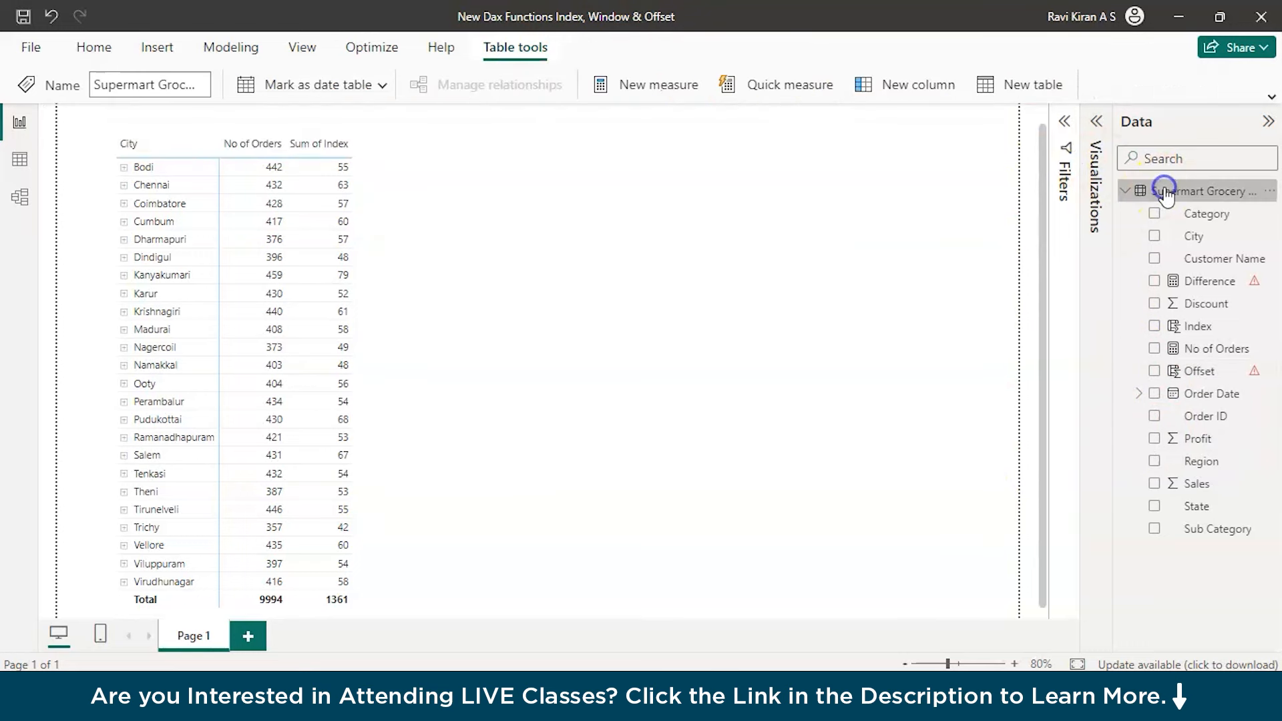
left_click(885, 85)
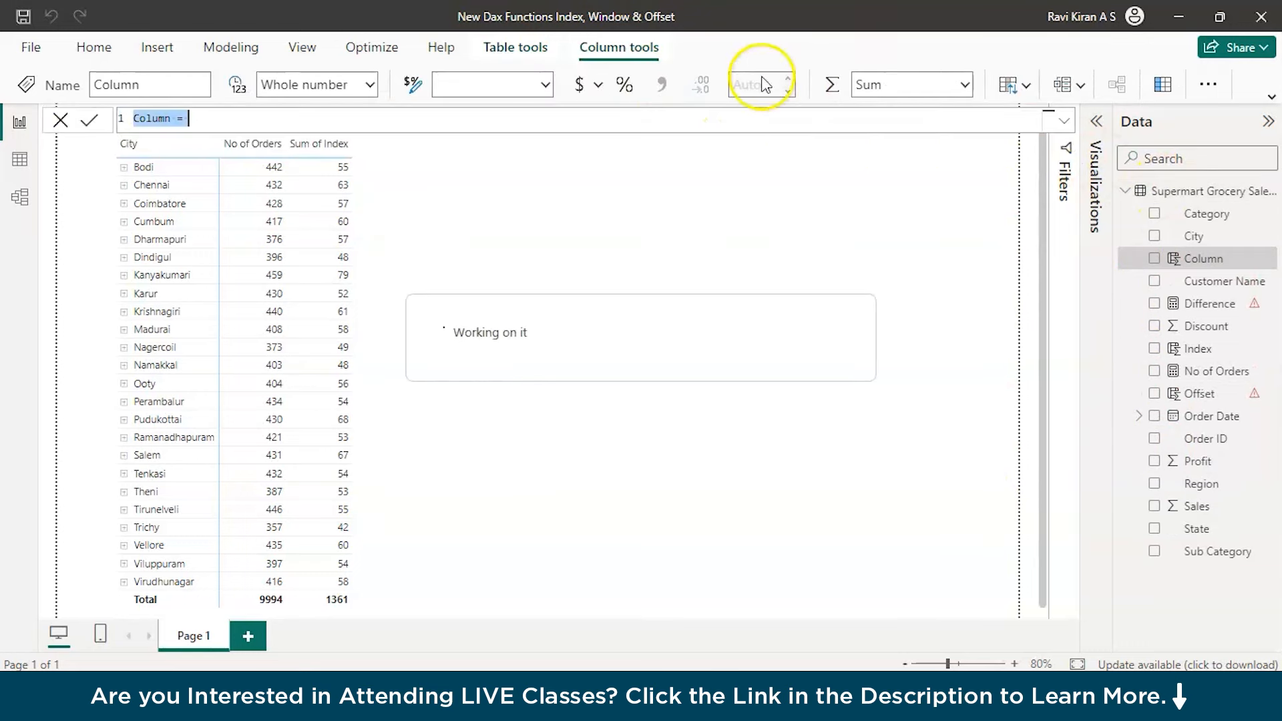
type("Window = CALCULATE([No of Orders] , WINDOW(-1 , 0 , ALLSELECTED('Supermart Grocery Sales - Retail Analytics Dataset'[Category] , 'Supermart Grocery Sales - Retail Analytics Dataset'[City]),orderby('Supermart Grocery Sales - Retail Analytics Dataset'[Category],ASC),partitionby('Supermart Grocery Sales - Retail Analytics Dataset'[City])))")
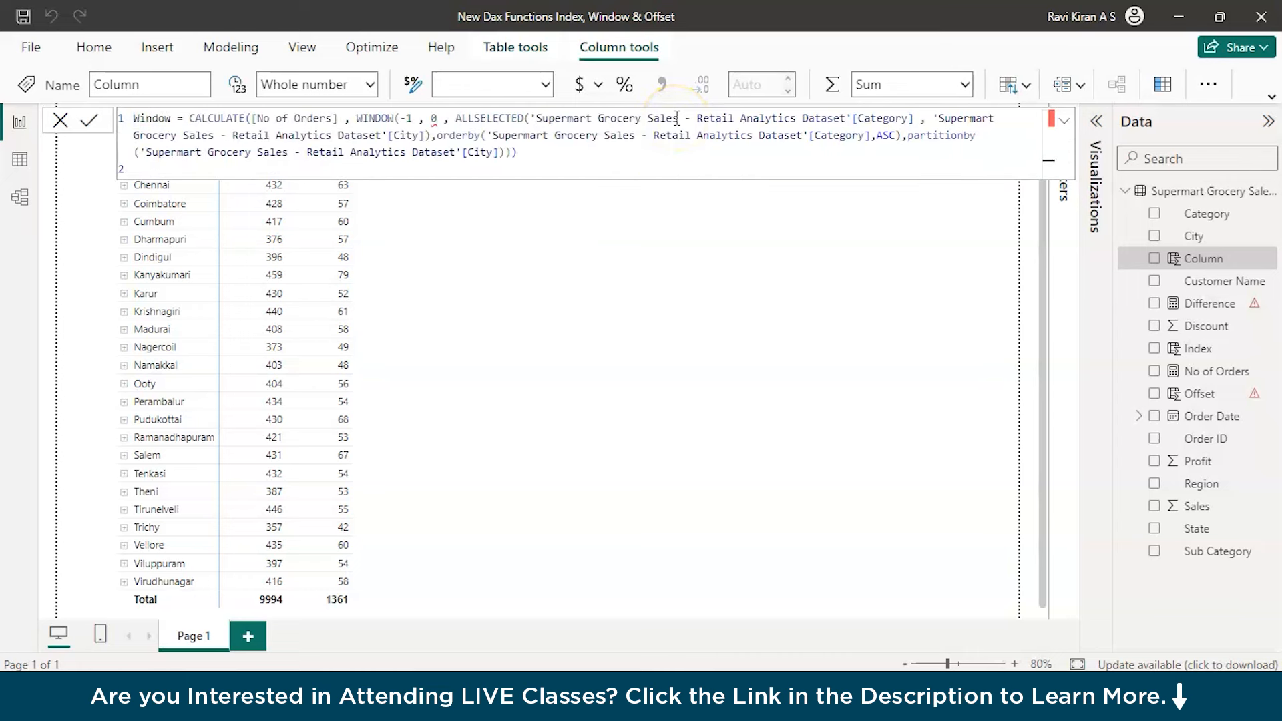
left_click(1158, 549)
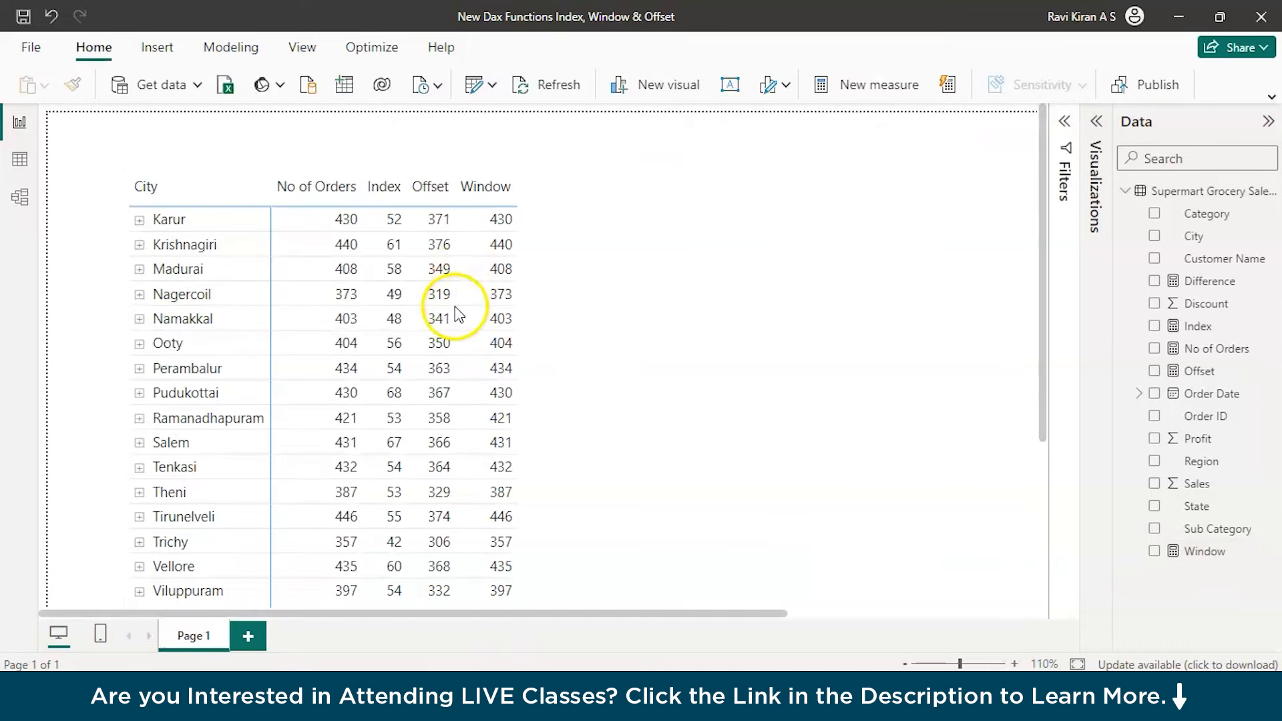
Step: Open the Window measure's formula for review and compare the Index, Offset and Window values in the city matrix
scroll(473, 267, "up", 3)
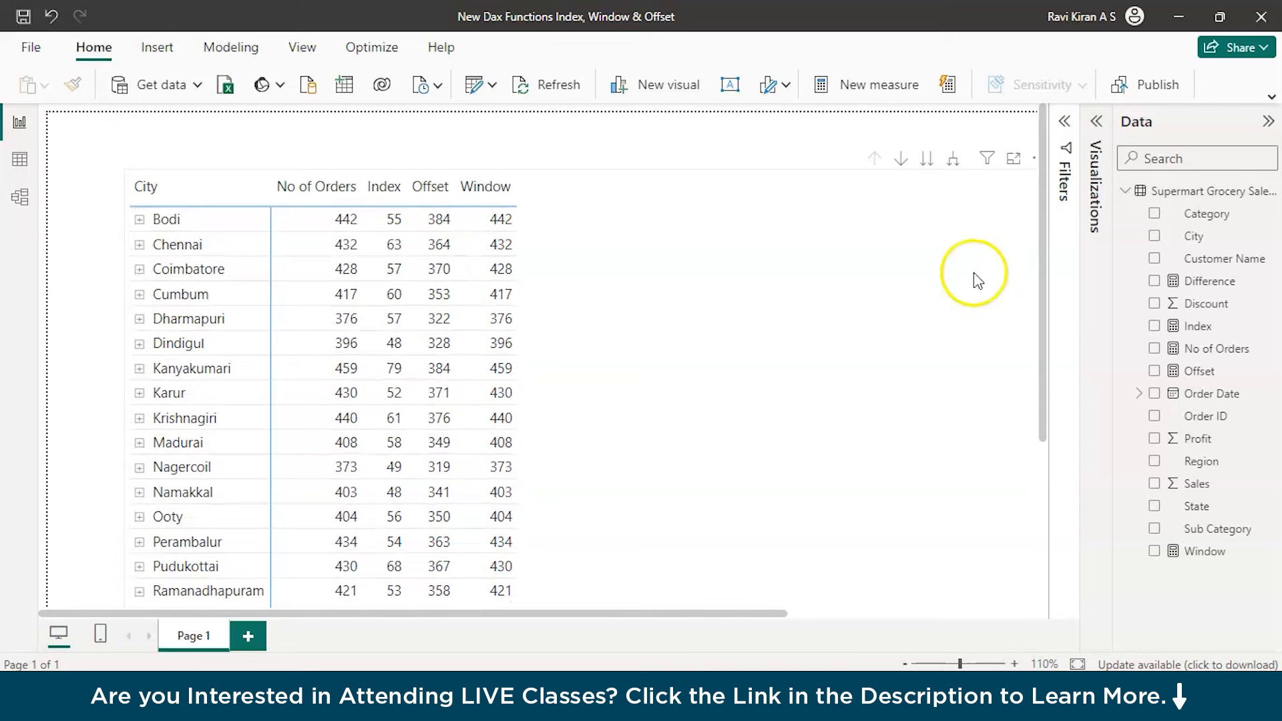
left_click(1194, 552)
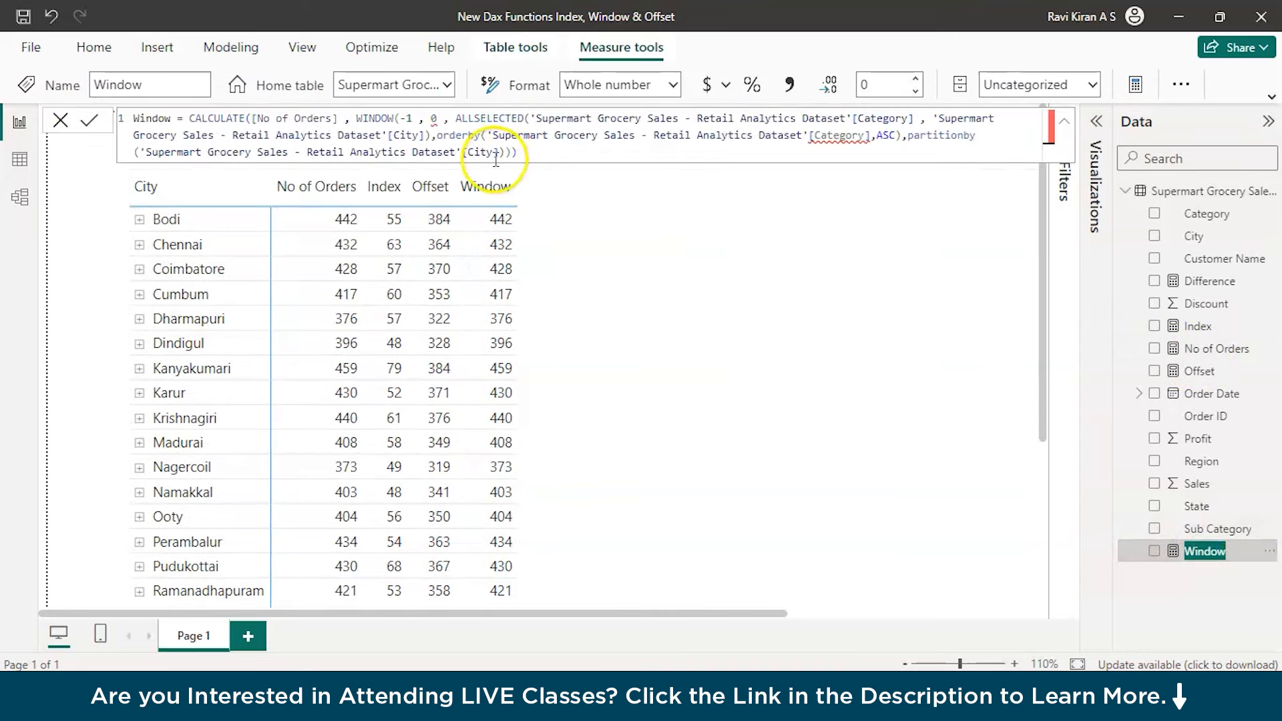
left_click(347, 227)
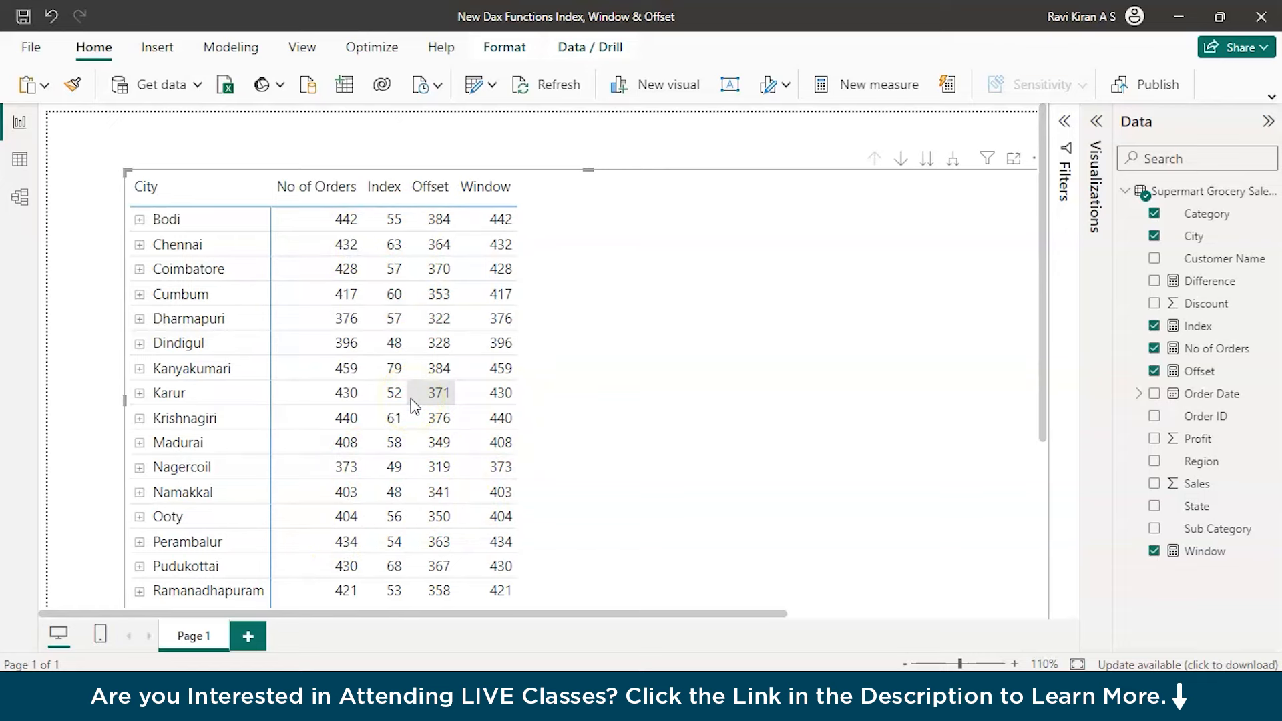
Step: Switch to the browser showing the INDEX function page of the Microsoft DAX documentation
key("alt+Tab")
left_click(595, 275)
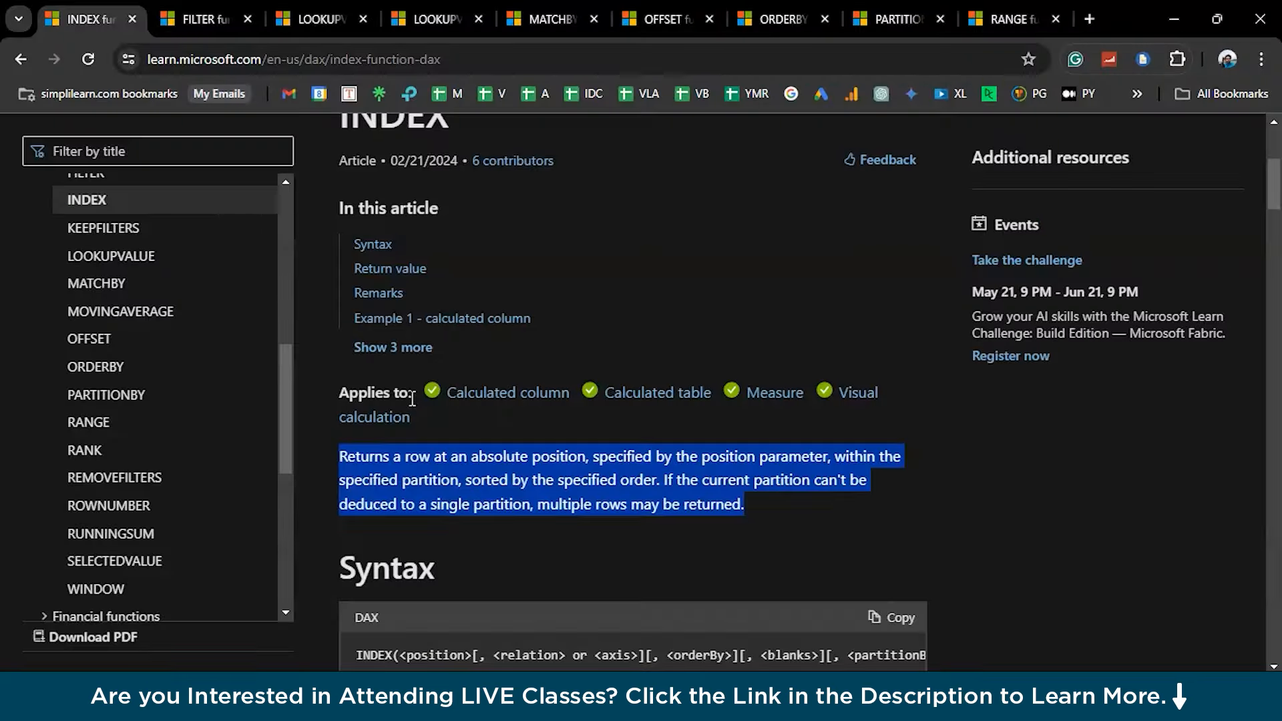